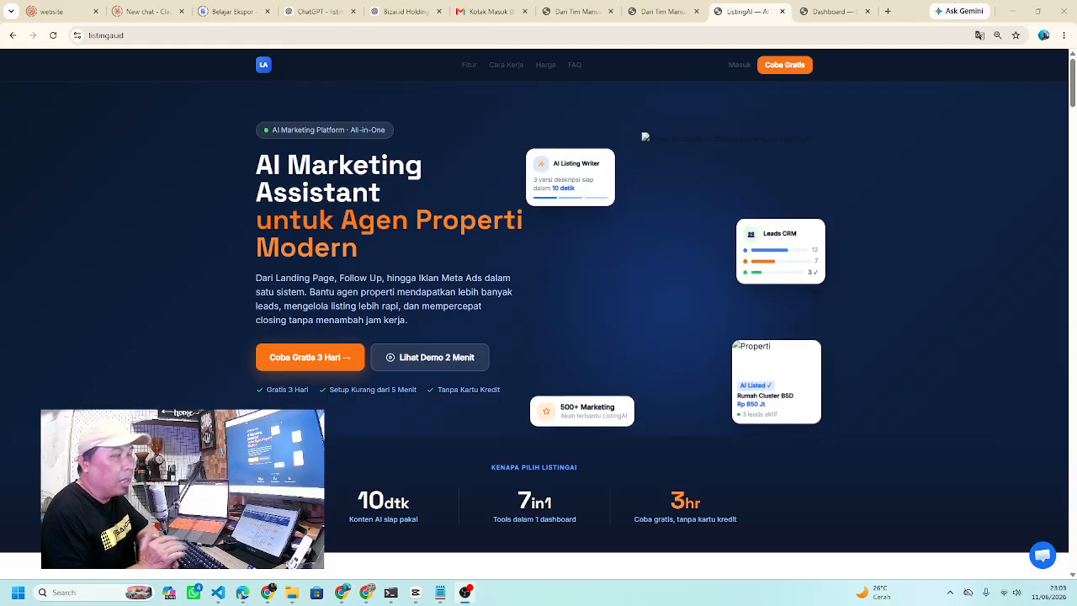
- Scroll past the Masalah and benefits sections to the dashboard preview showing 7 new leads and 2 closings
scroll(683, 439, "down", 1)
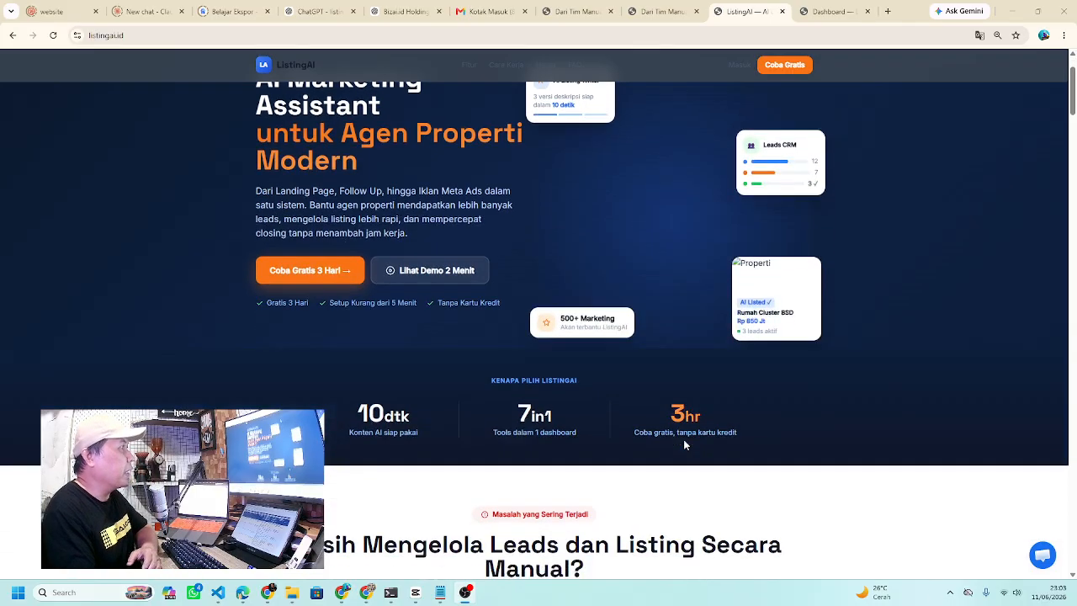
scroll(684, 445, "down", 3)
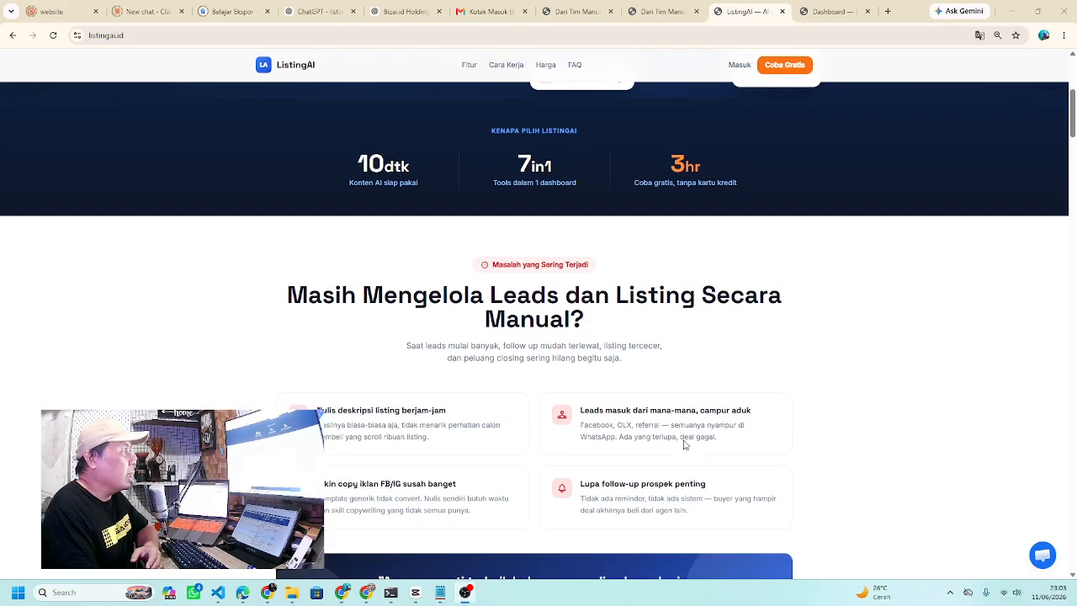
scroll(685, 444, "down", 1)
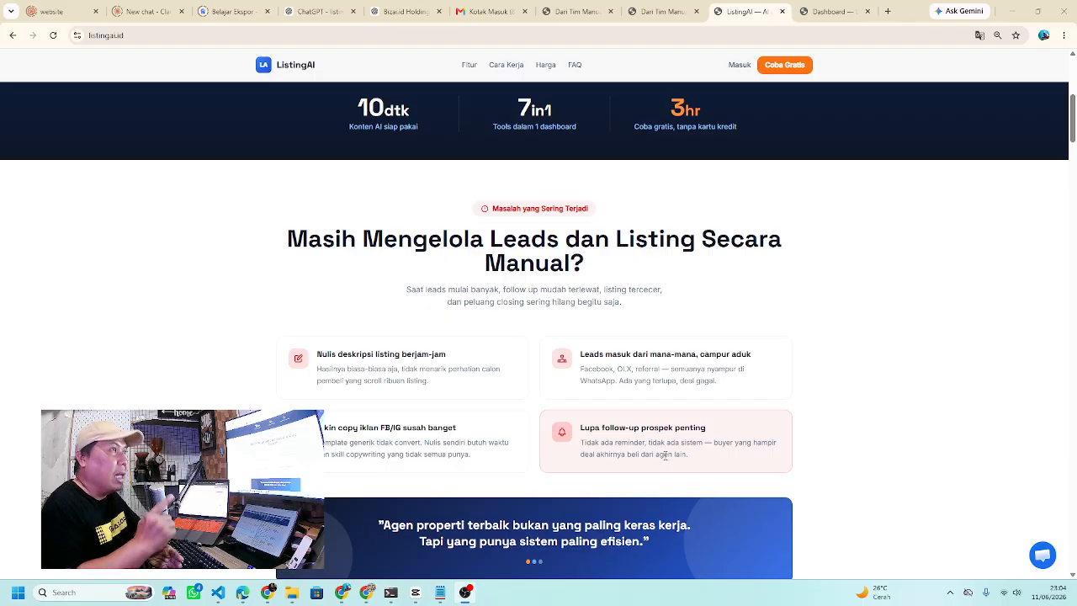
scroll(680, 413, "down", 3)
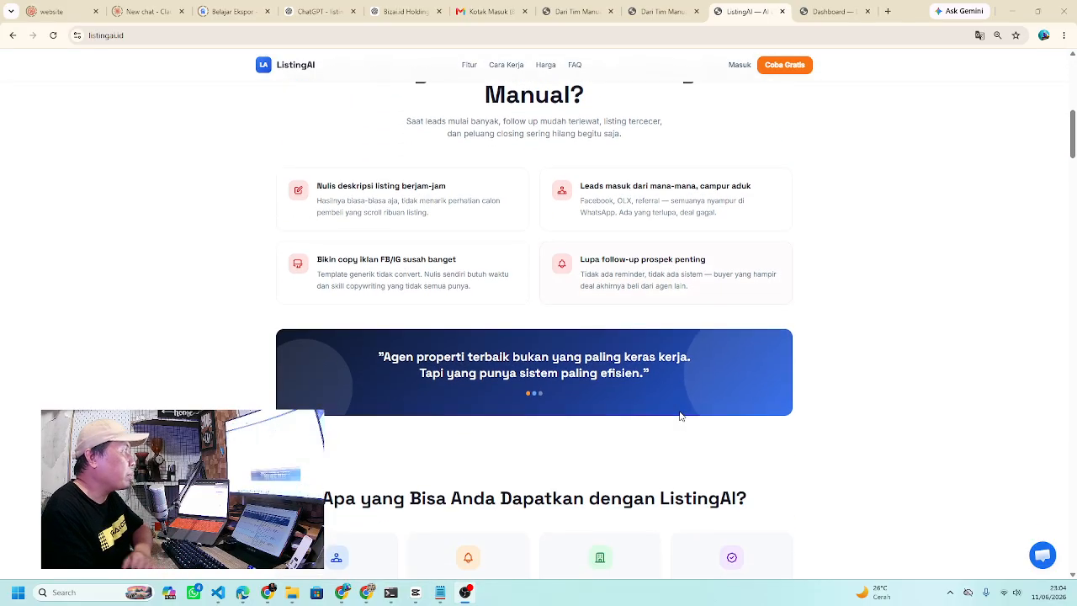
scroll(680, 417, "down", 1)
scroll(678, 425, "down", 1)
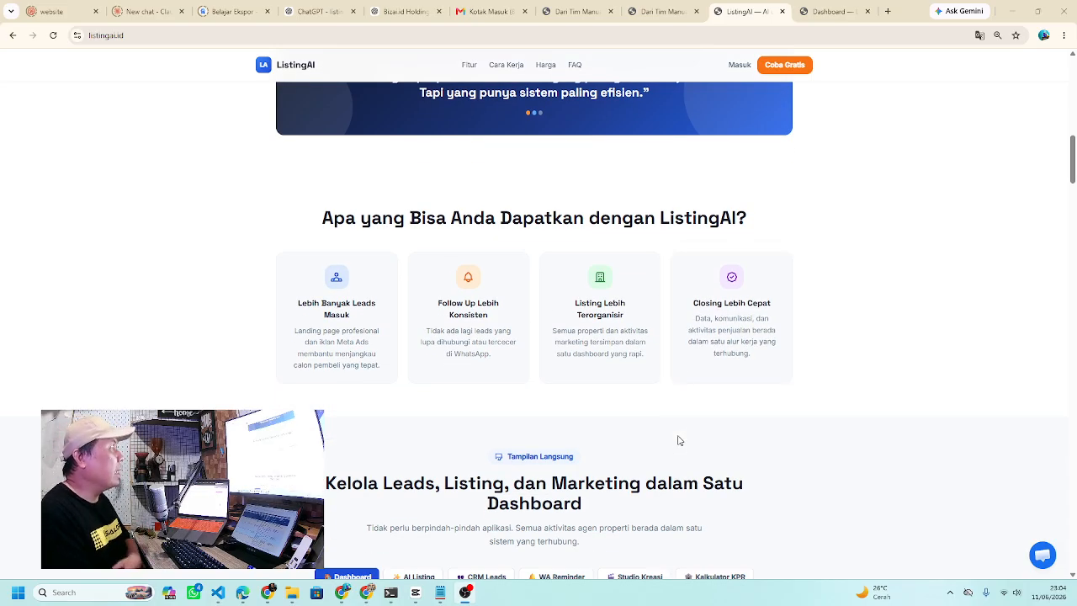
scroll(680, 440, "down", 5)
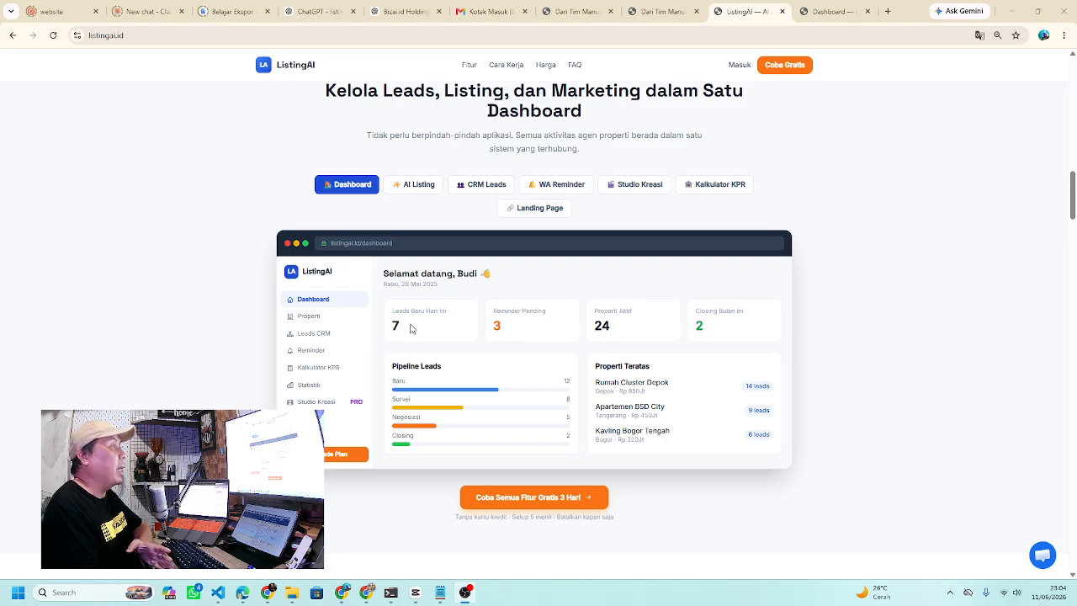
- Scroll to the Properti example whose KPR calculator shows Rp 5.200.000 monthly
scroll(410, 329, "down", 4)
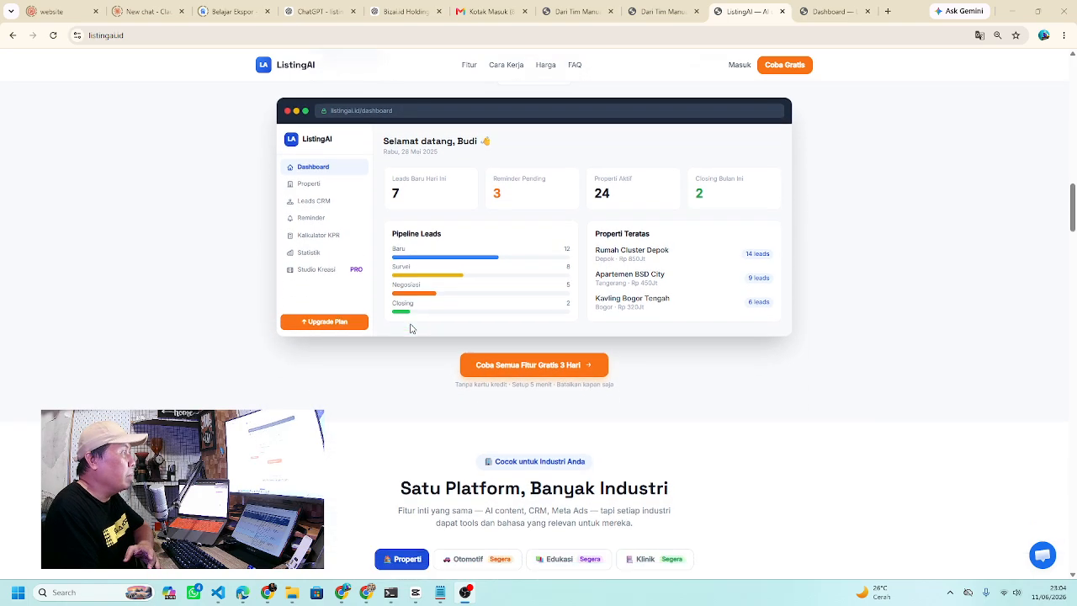
scroll(411, 328, "down", 1)
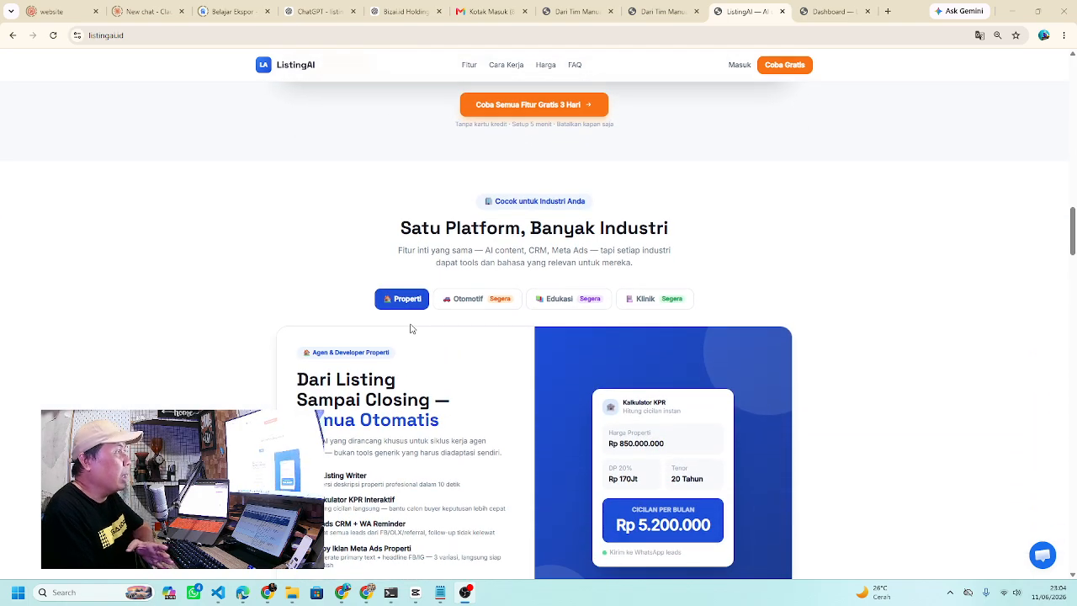
scroll(410, 328, "down", 1)
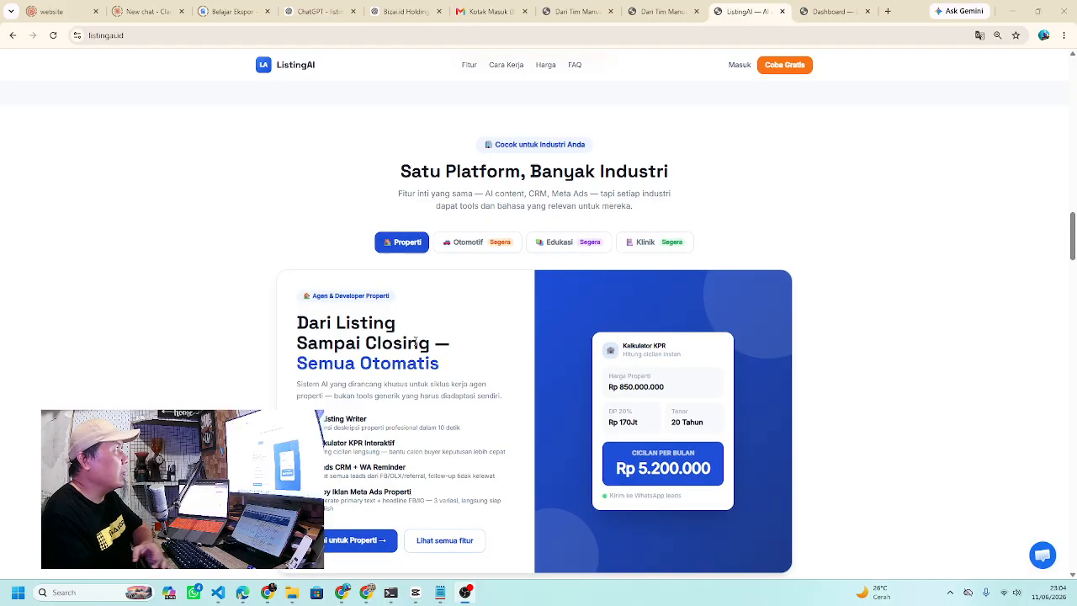
scroll(414, 337, "down", 1)
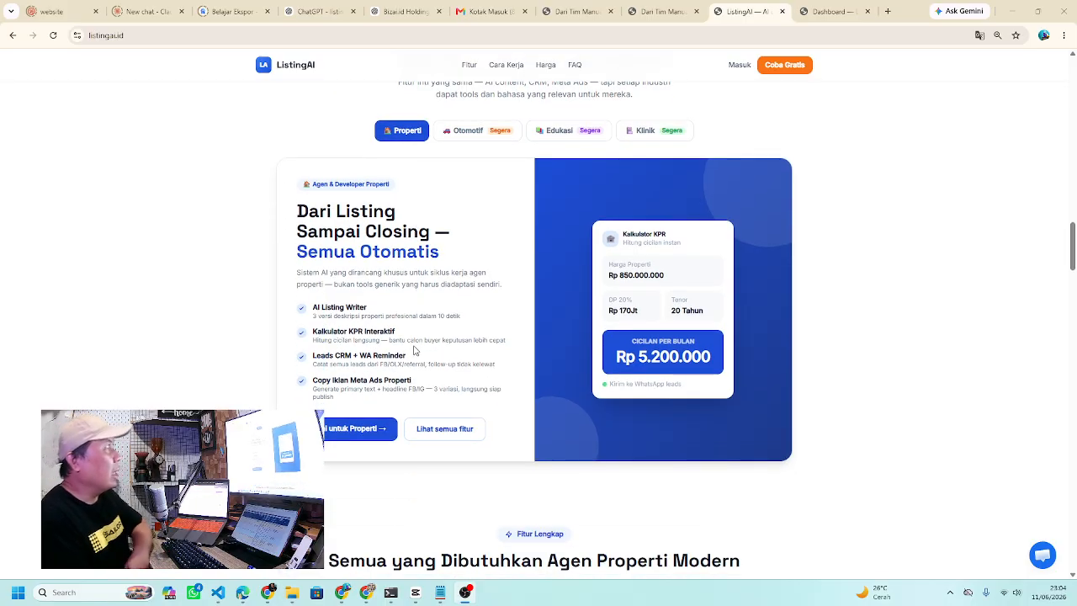
scroll(414, 350, "up", 1)
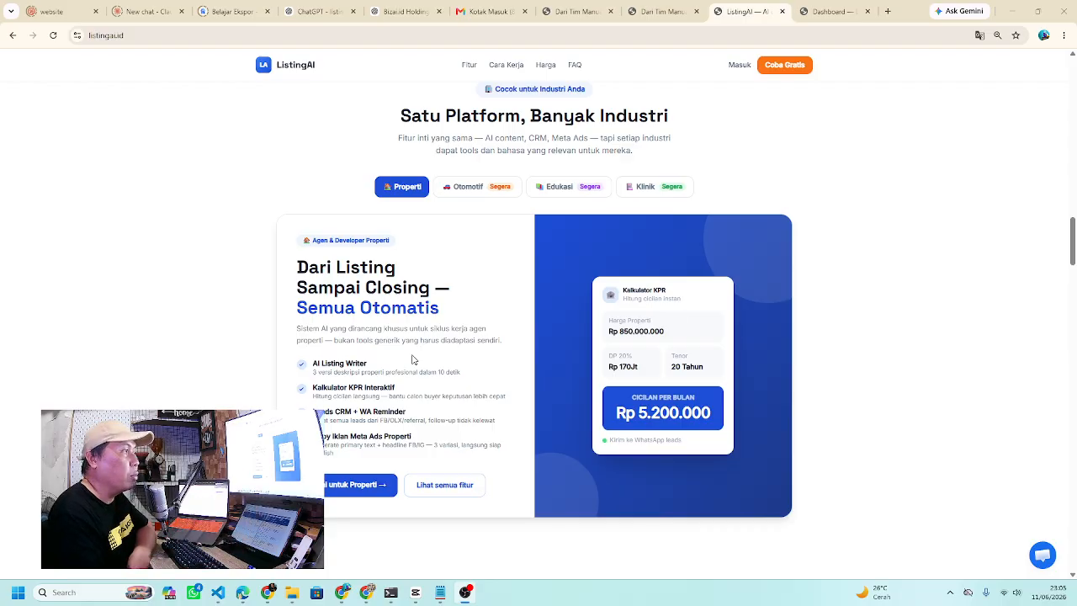
- Scroll past Mulai Dalam 5 Menit and Lihat Hasilnya to the Dipercaya Agen Properti stats and mockup
scroll(412, 360, "down", 4)
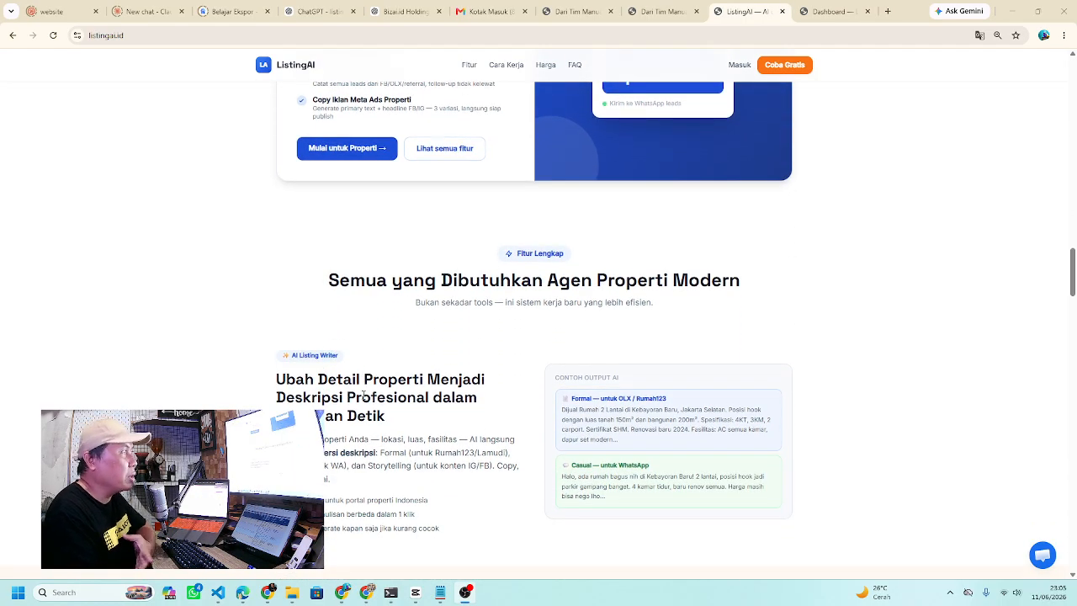
scroll(363, 394, "down", 4)
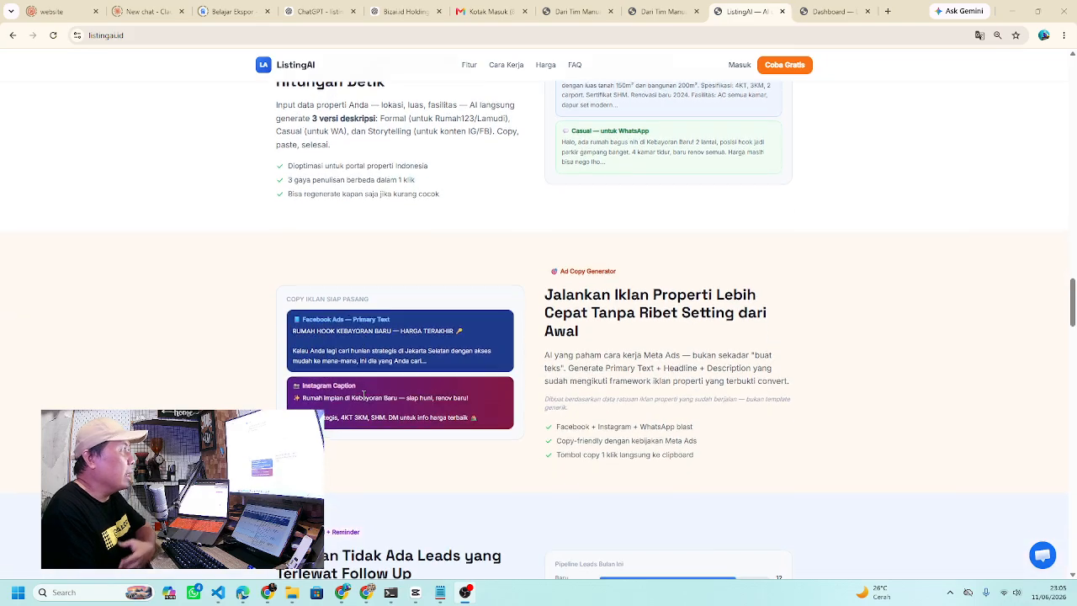
scroll(363, 395, "down", 3)
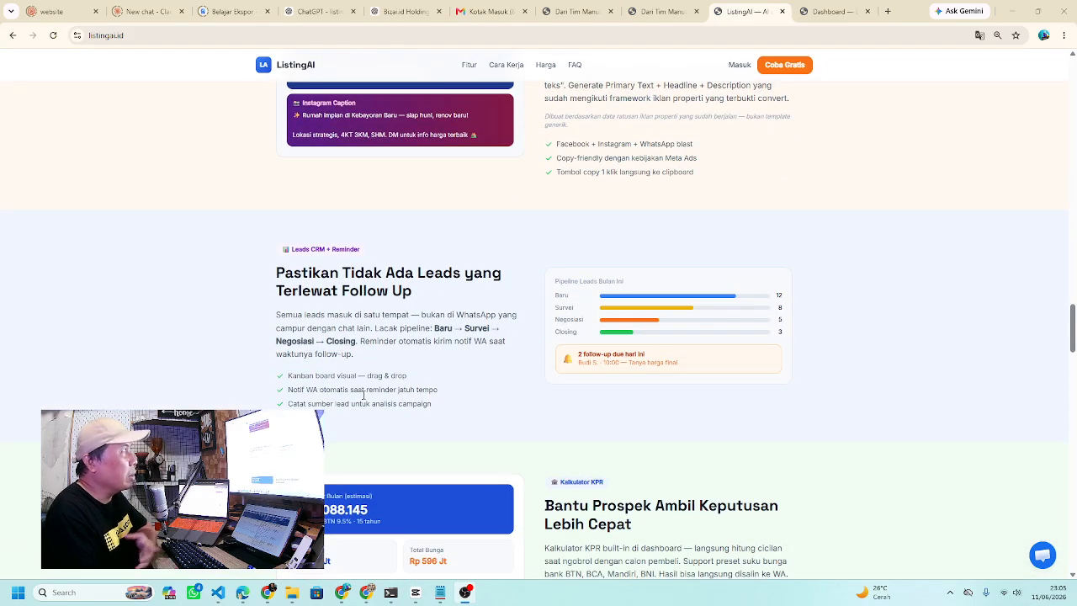
scroll(364, 395, "down", 3)
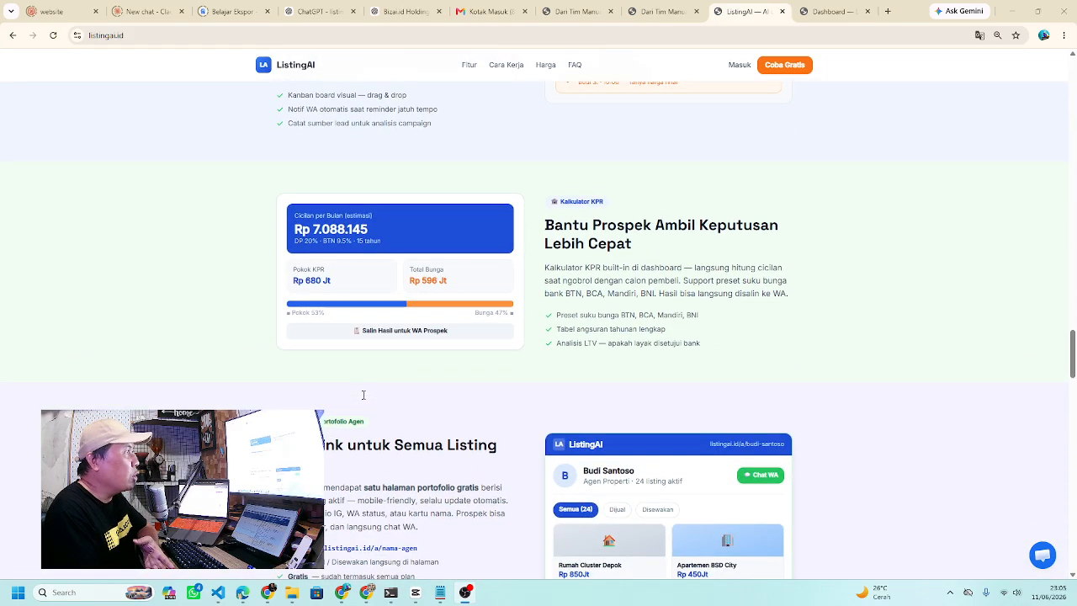
scroll(364, 395, "down", 5)
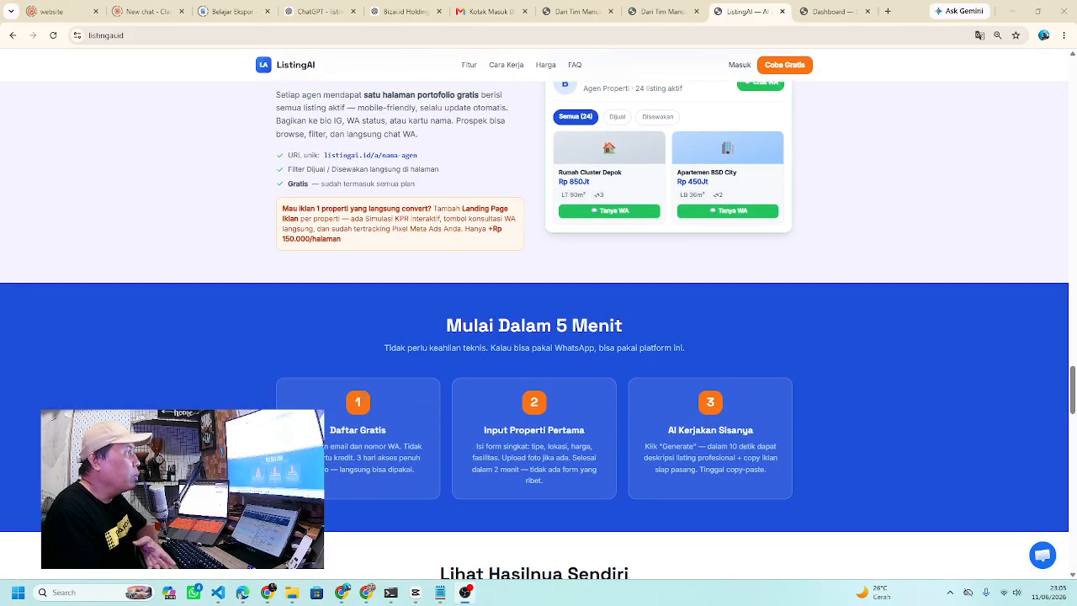
scroll(364, 395, "down", 1)
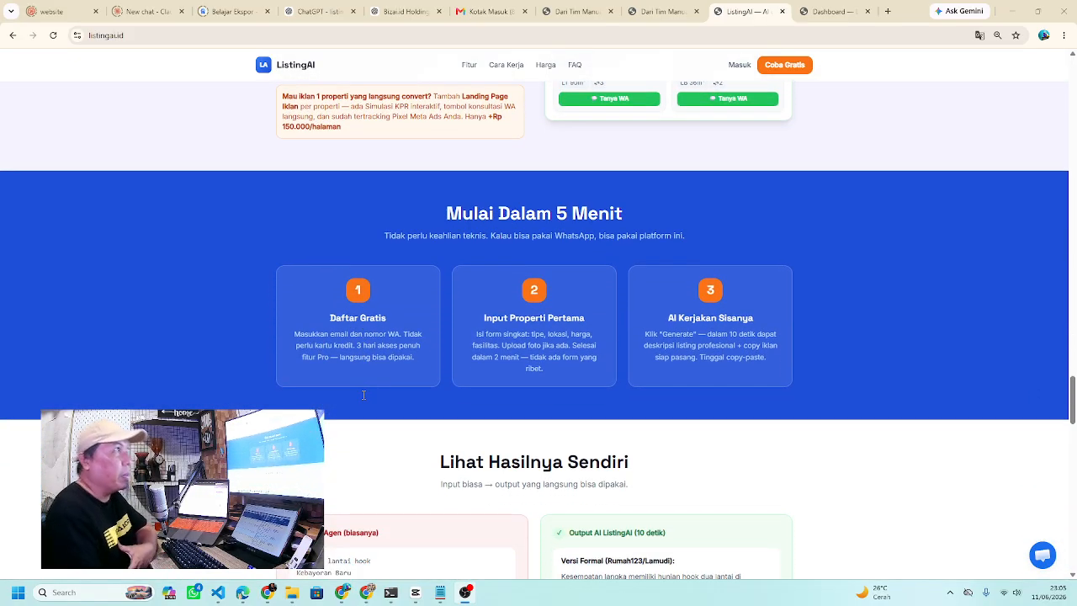
scroll(363, 394, "down", 3)
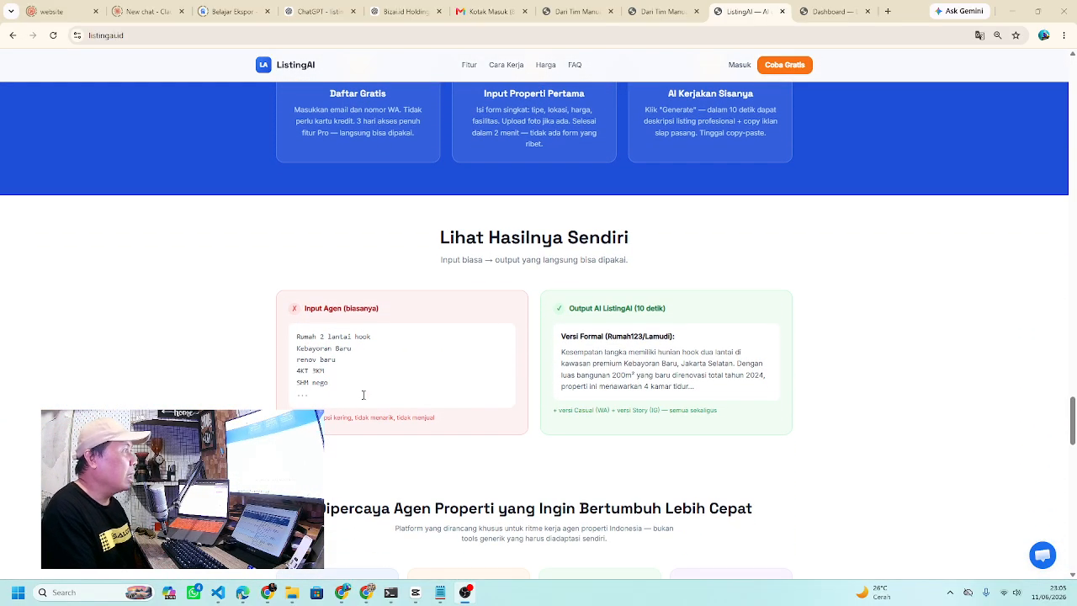
scroll(364, 395, "down", 1)
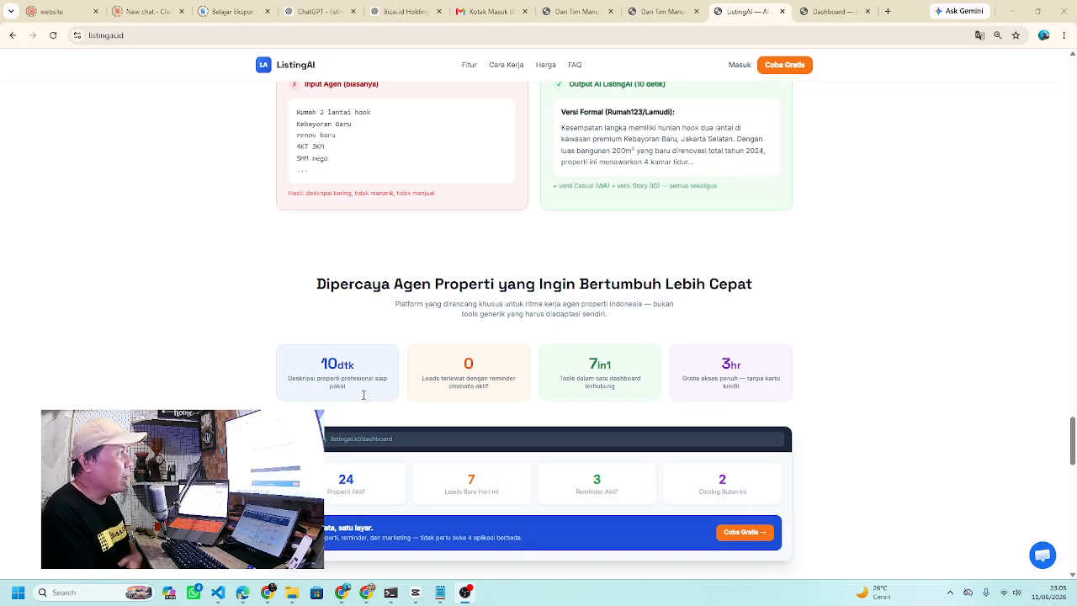
scroll(363, 395, "down", 1)
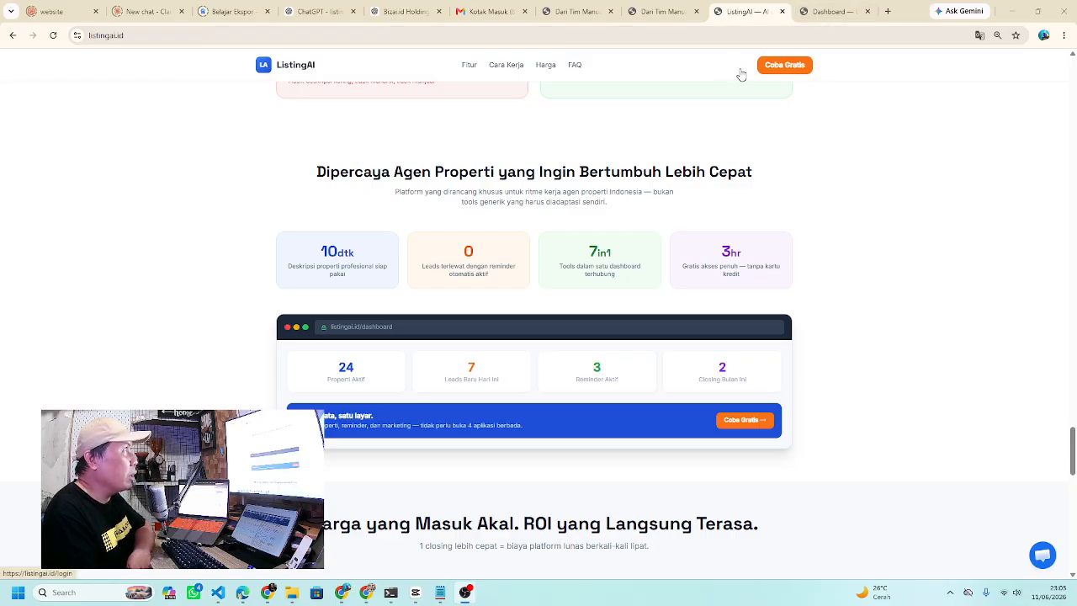
- Enter the dashboard via Coba Gratis, switch to the existing Dashboard tab and return to its top
left_click(790, 70)
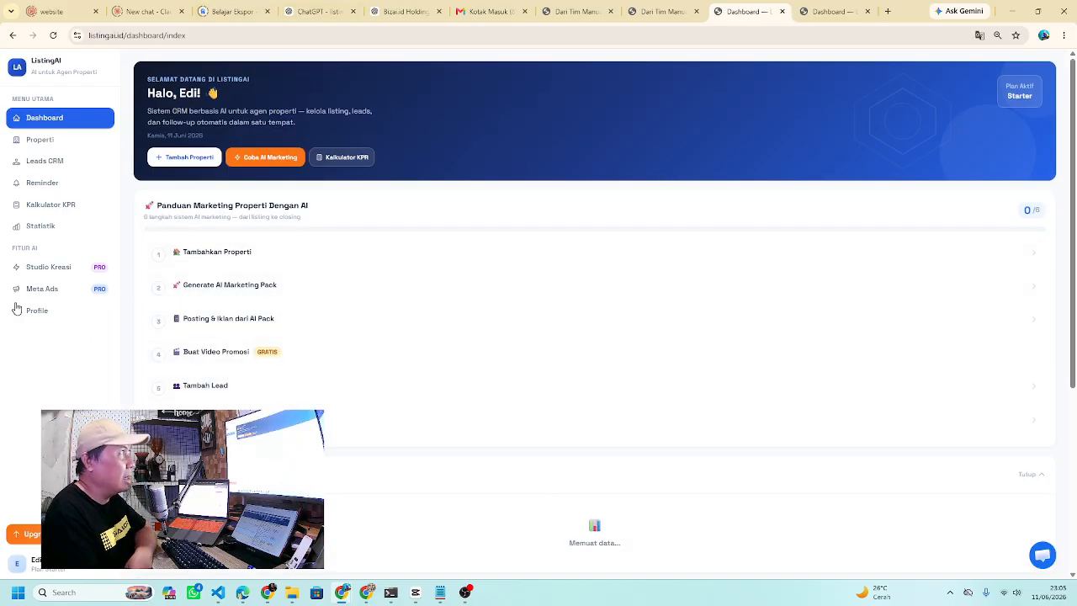
left_click(833, 11)
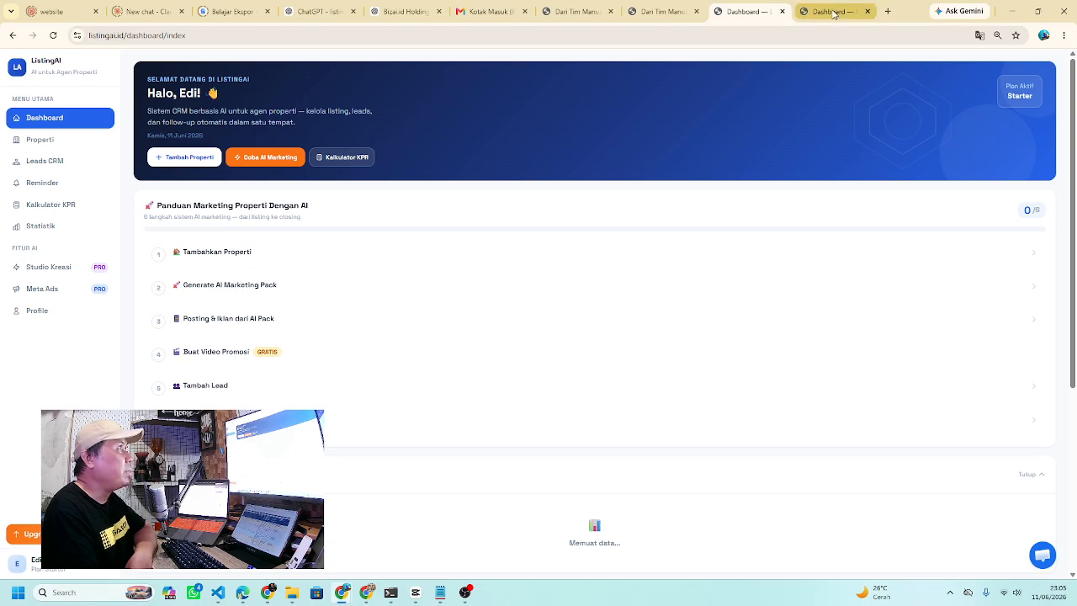
scroll(533, 267, "up", 3)
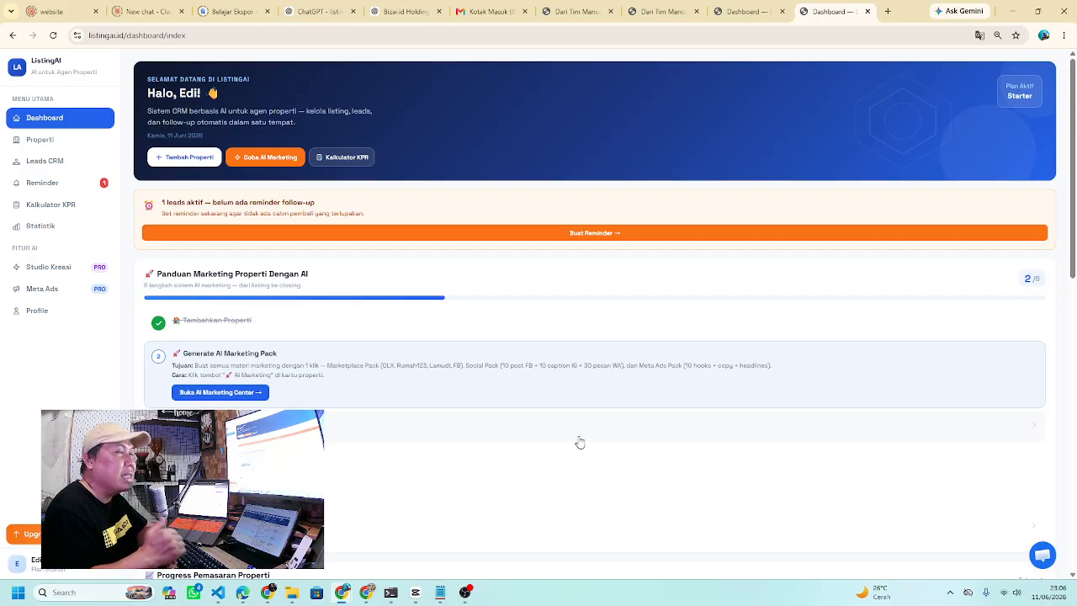
- Check Progress Pemasaran Properti, where Marketplace, Sosial Media and Video all show zero posts
scroll(580, 442, "down", 15)
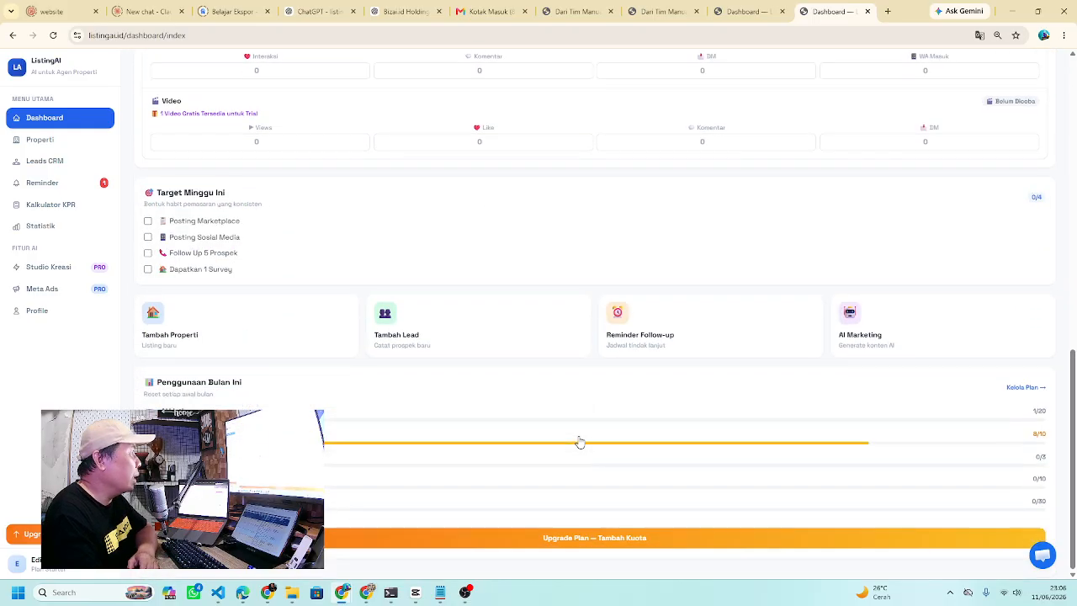
scroll(579, 442, "up", 1)
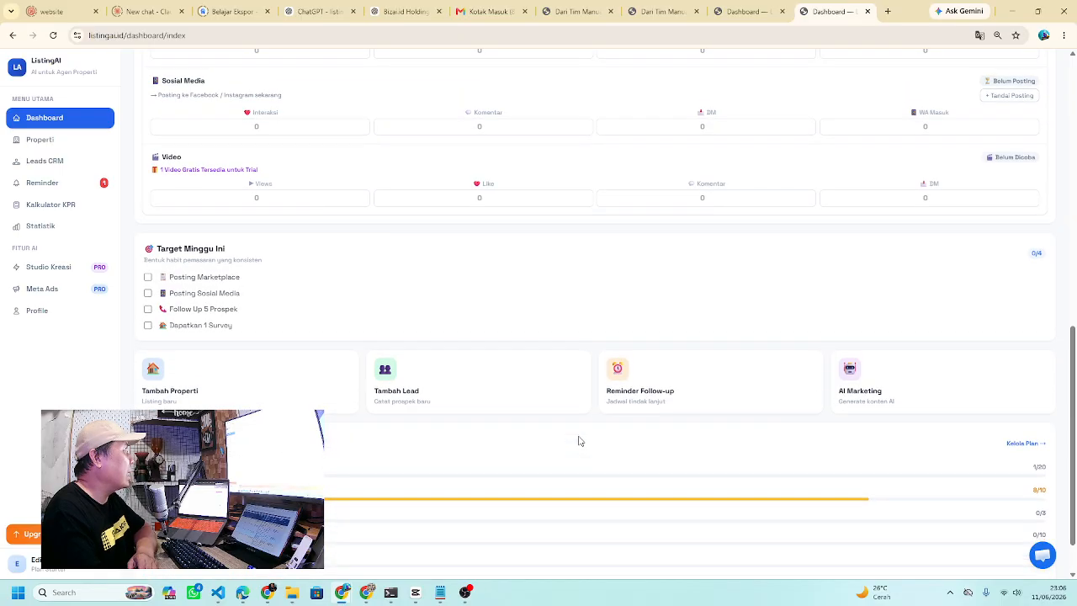
scroll(580, 442, "up", 4)
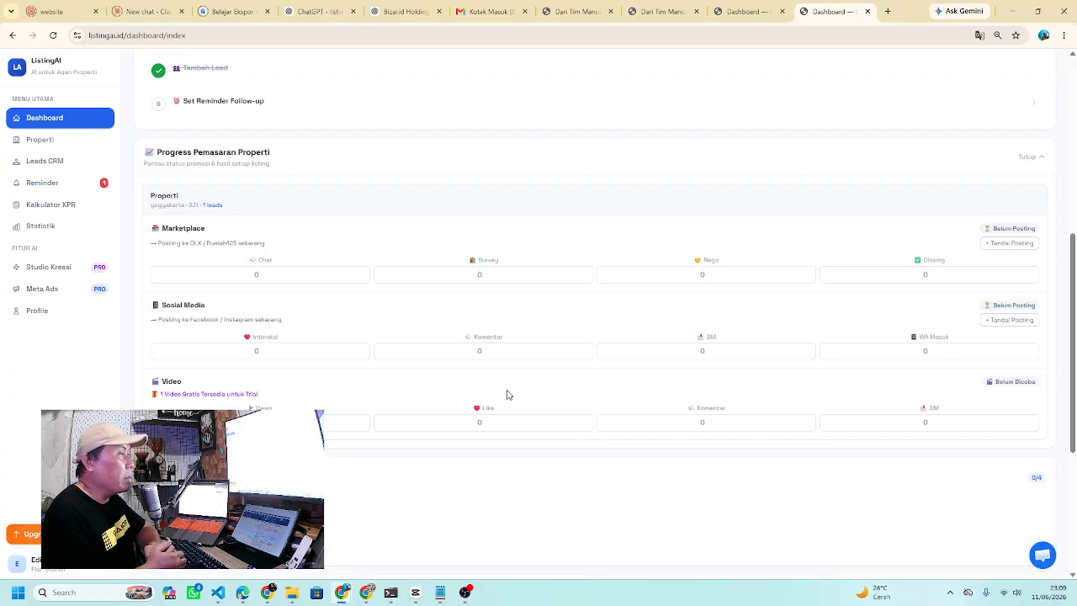
- Scroll to the Panduan Marketing Properti Dengan AI checklist, with Generate AI Marketing Pack as the current step
scroll(490, 395, "up", 5)
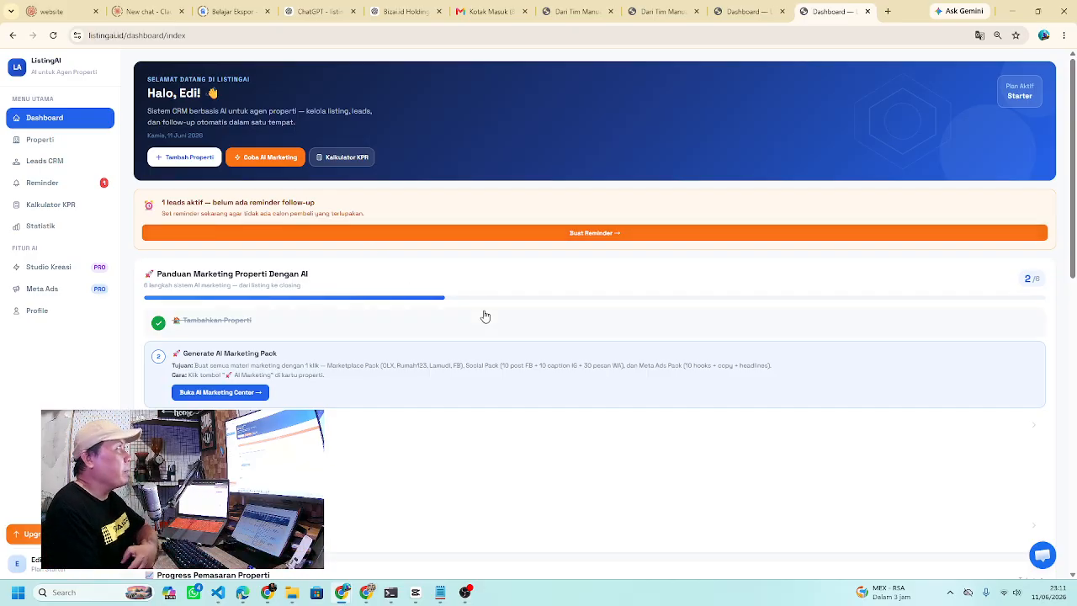
scroll(359, 369, "down", 1)
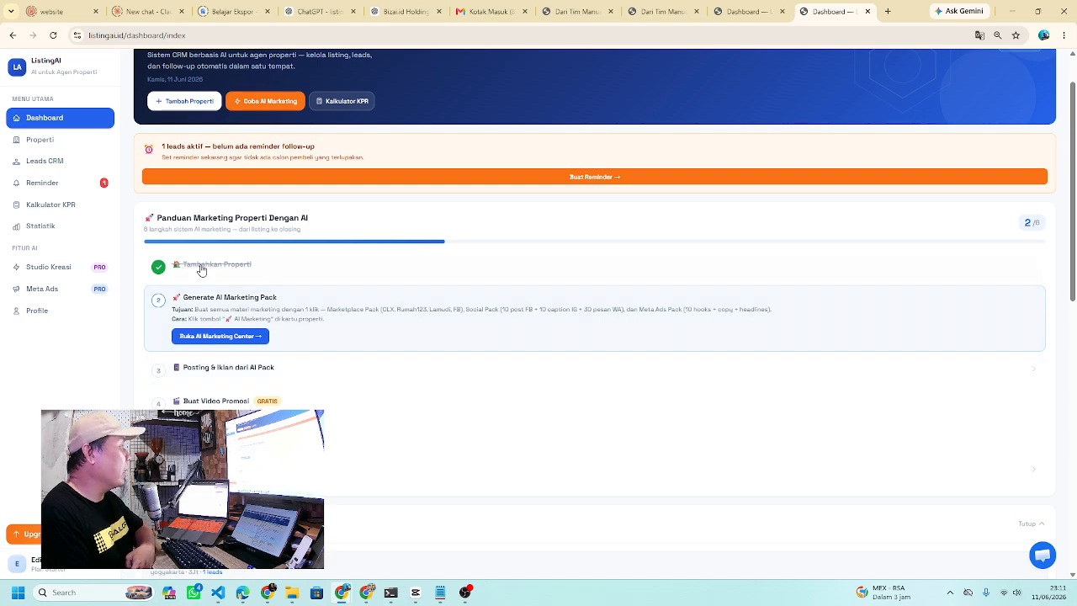
scroll(499, 367, "down", 1)
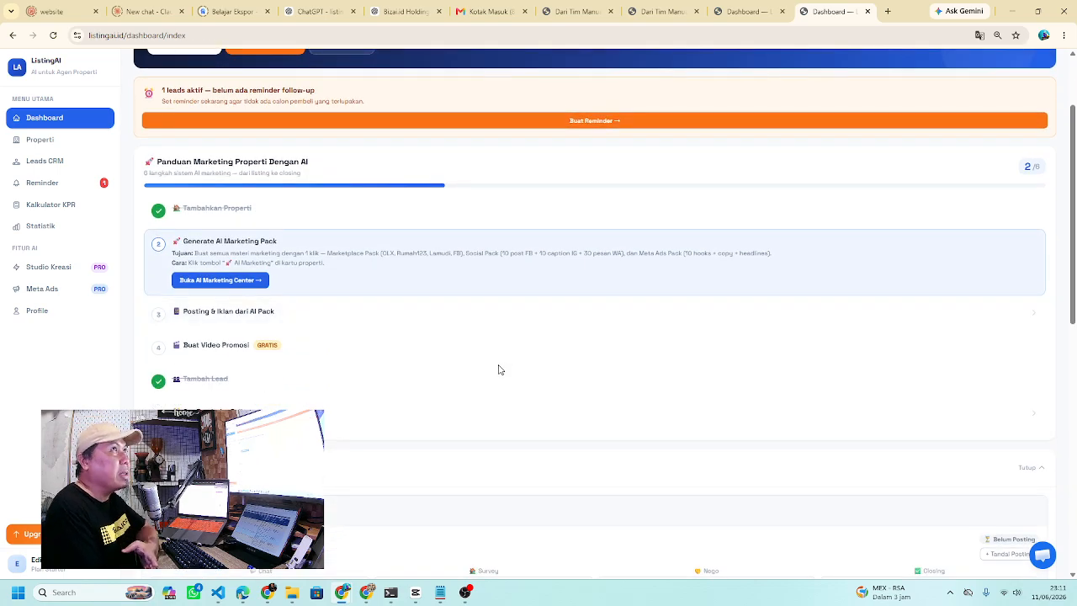
- Start a new property listing from Properti as an Apartemen marked Disewakan
left_click(220, 211)
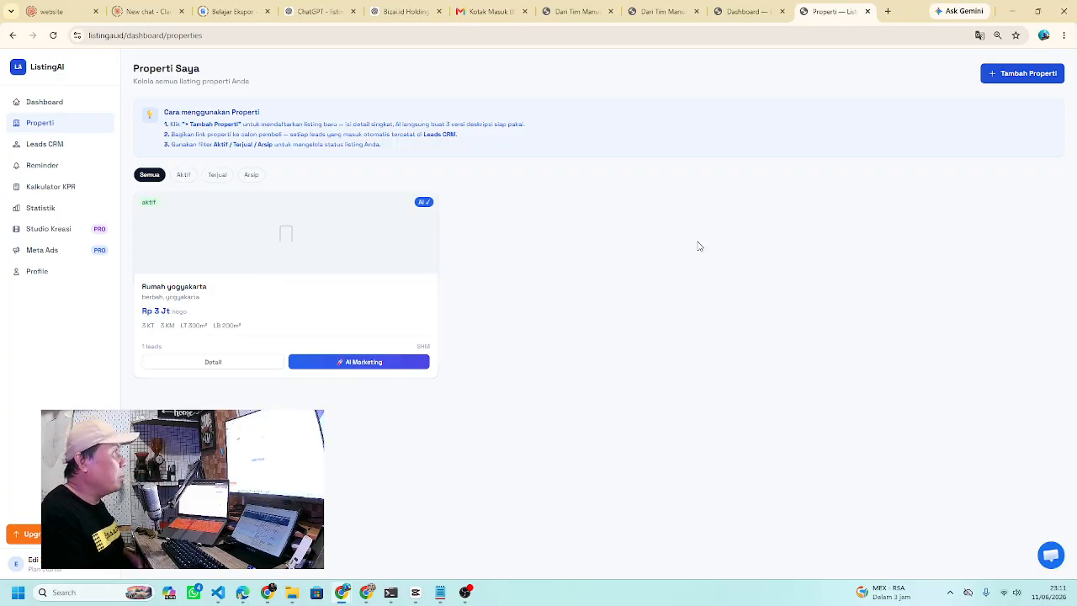
left_click(1008, 82)
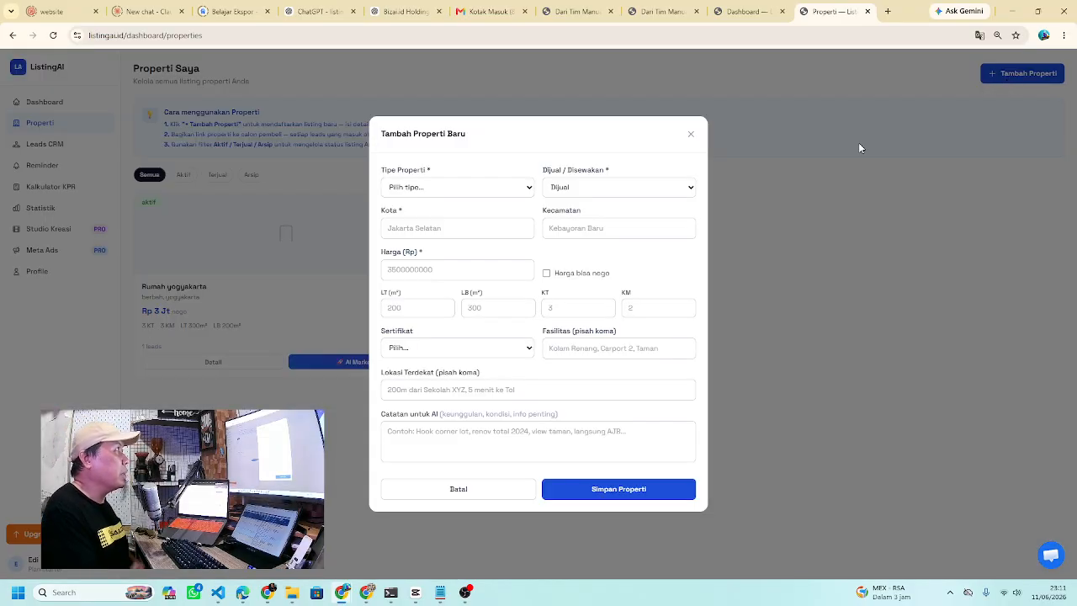
left_click(490, 190)
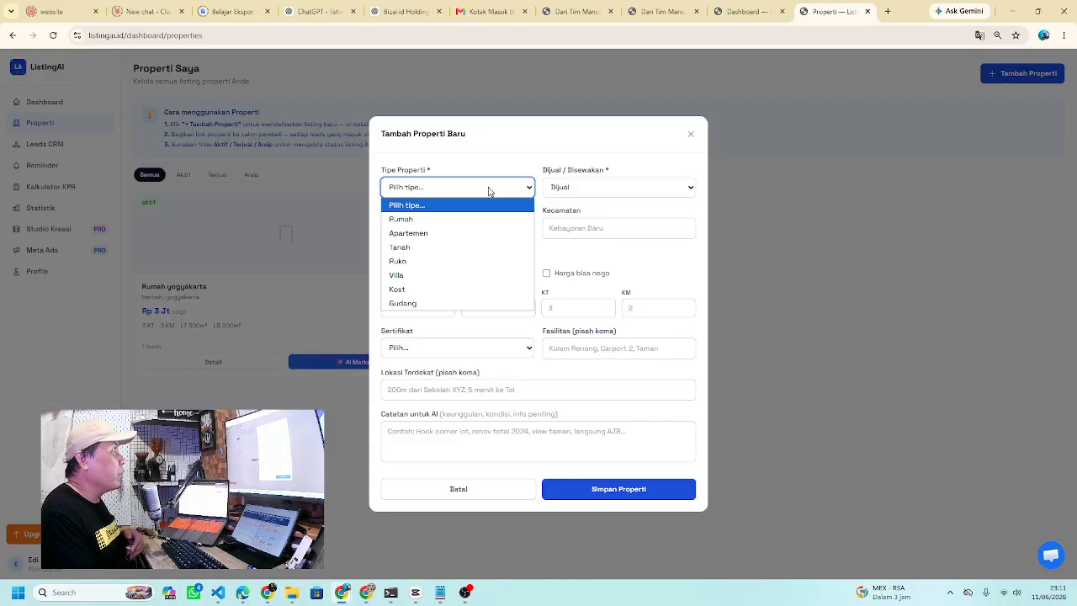
left_click(446, 233)
left_click(583, 190)
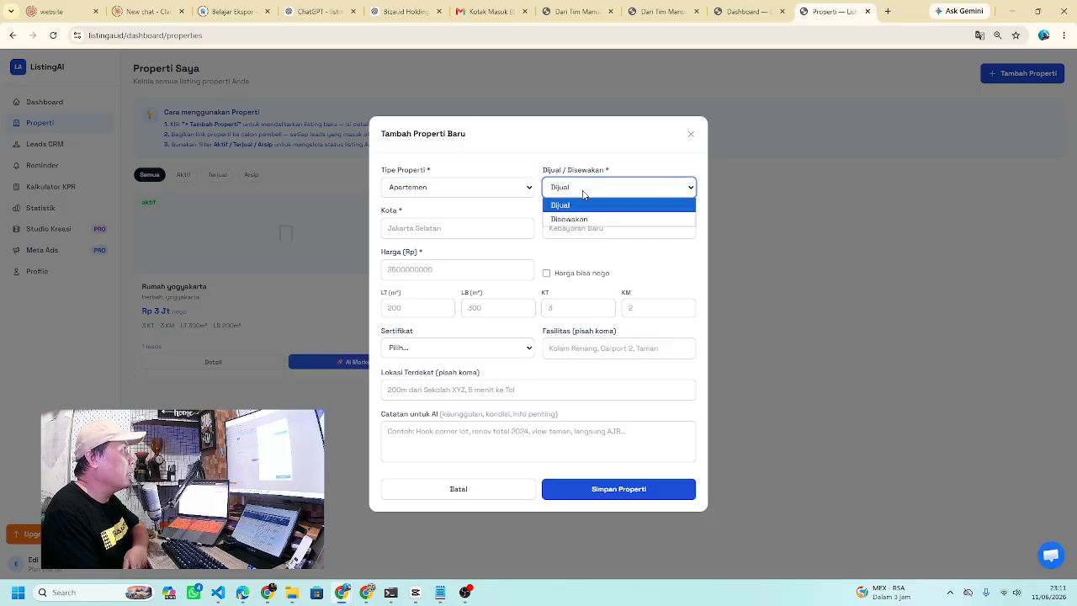
left_click(581, 221)
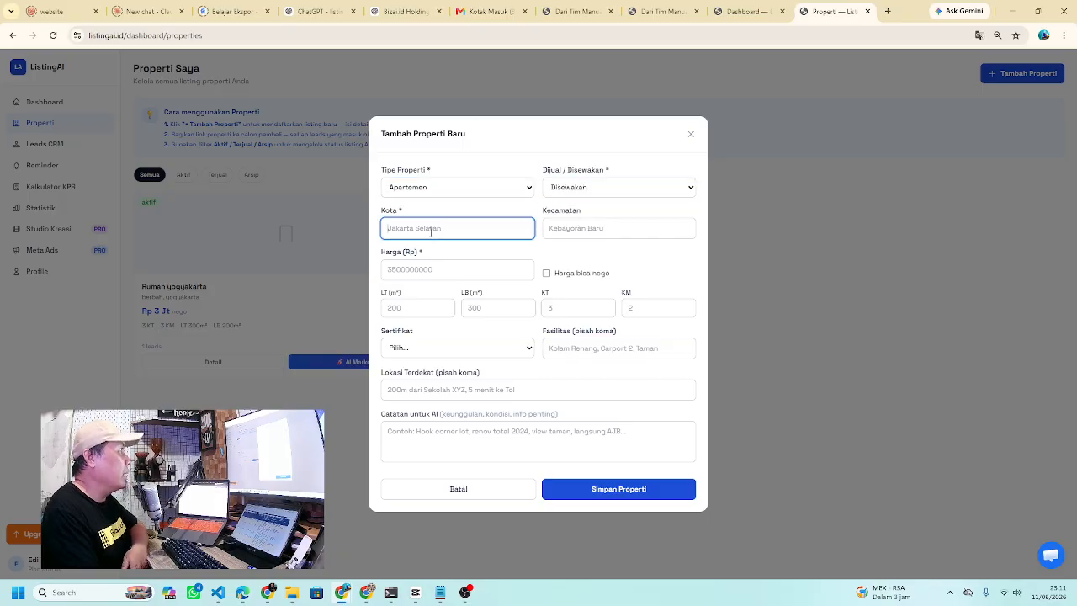
- Set the city to bekasi and the district to kebayoran baru
left_click(432, 229)
type("bejk")
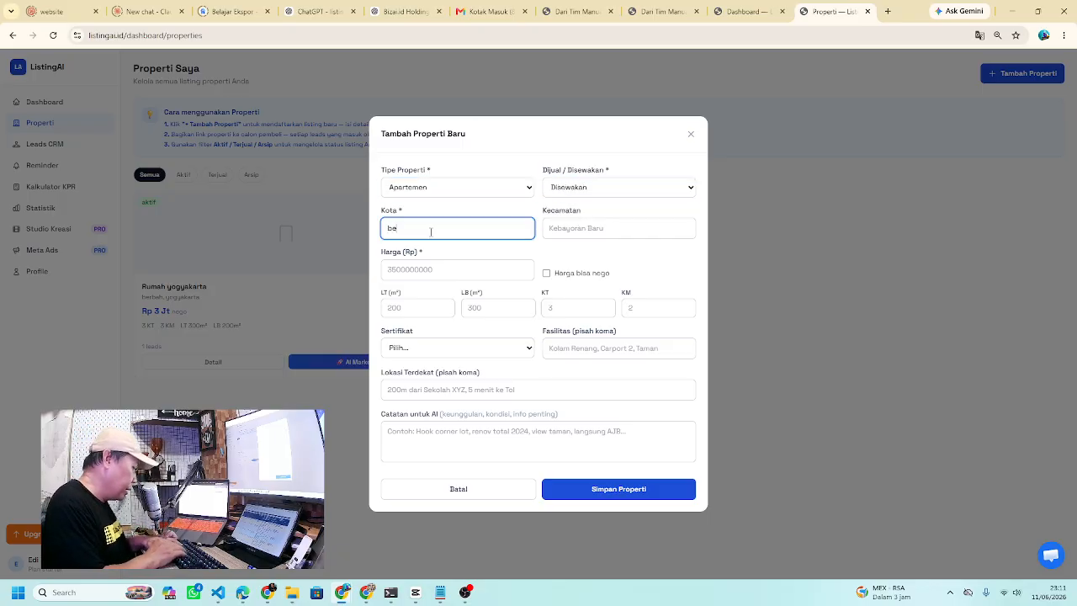
key("BackSpace")
type("kasi")
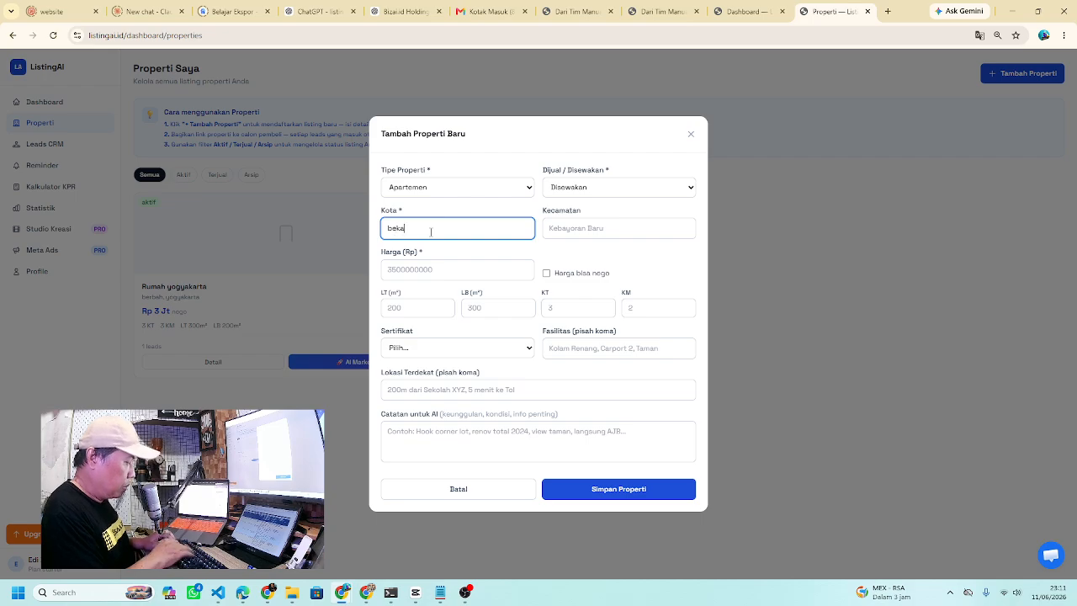
left_click(587, 235)
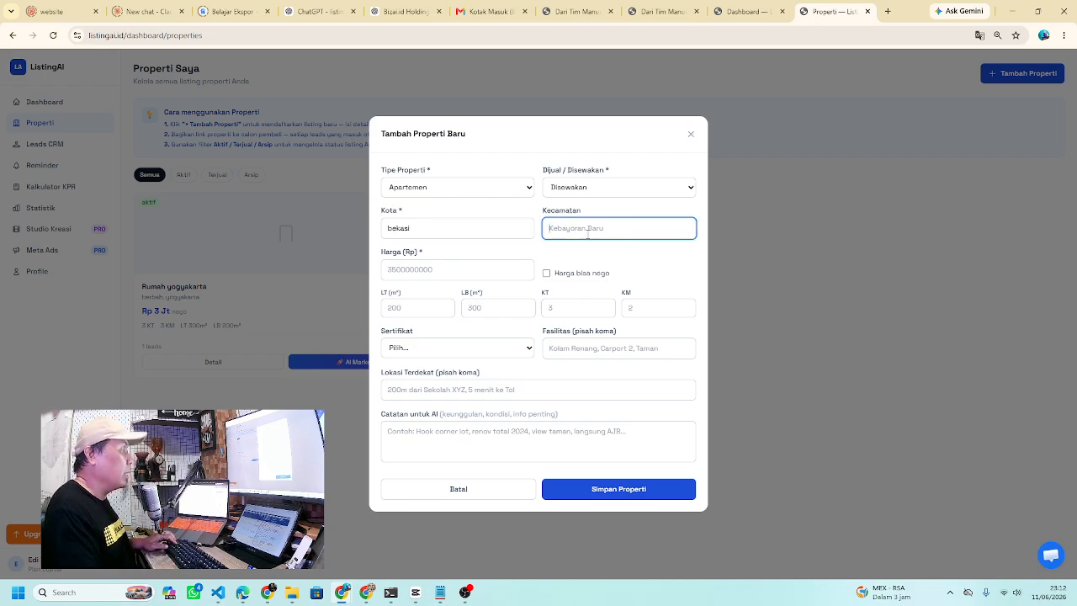
type("bogot")
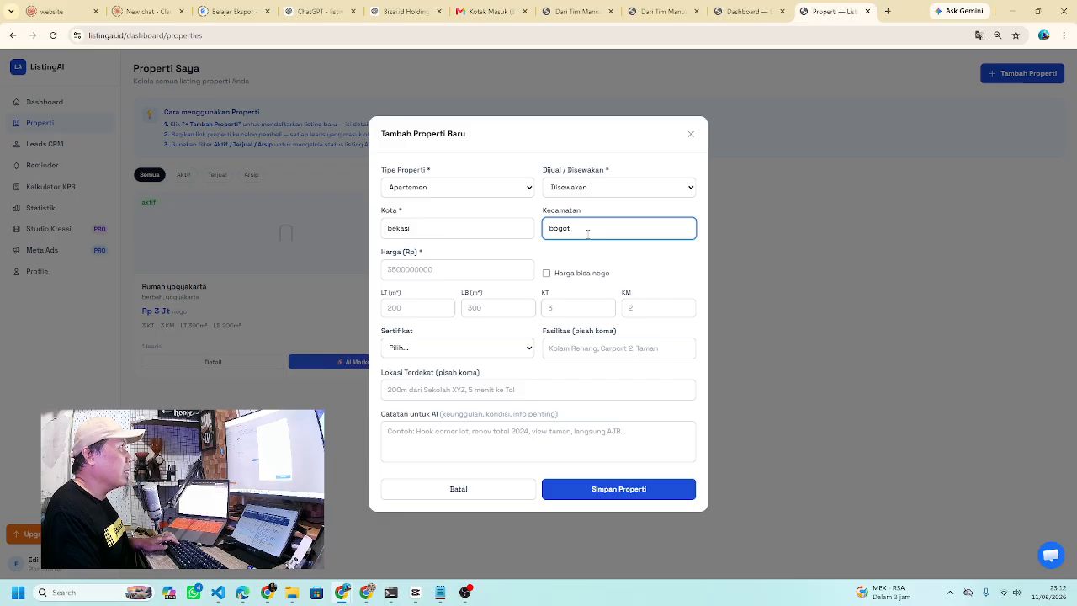
key("BackSpace")
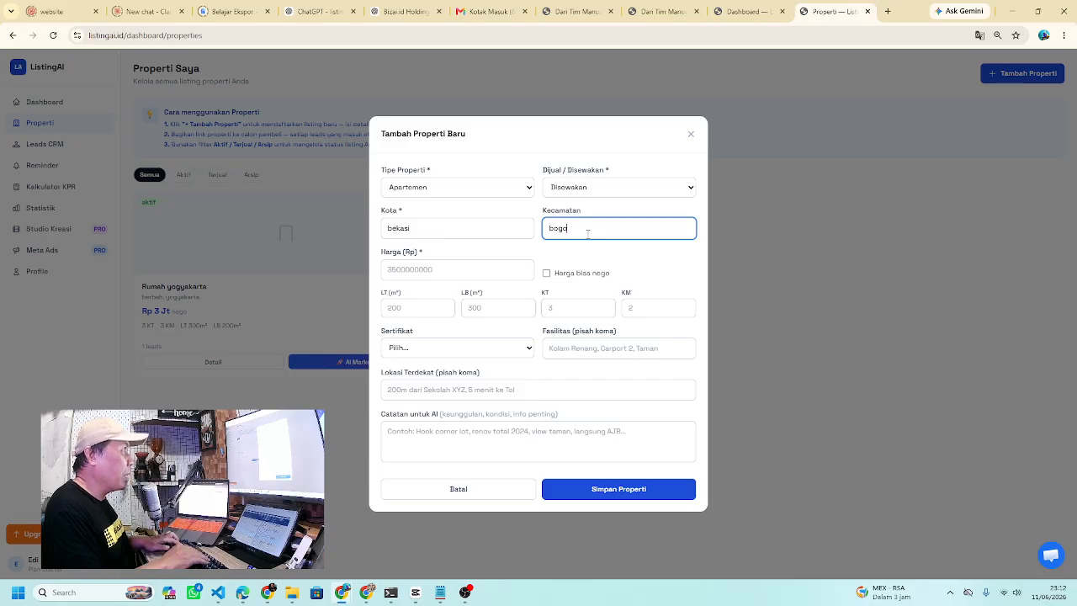
type("r")
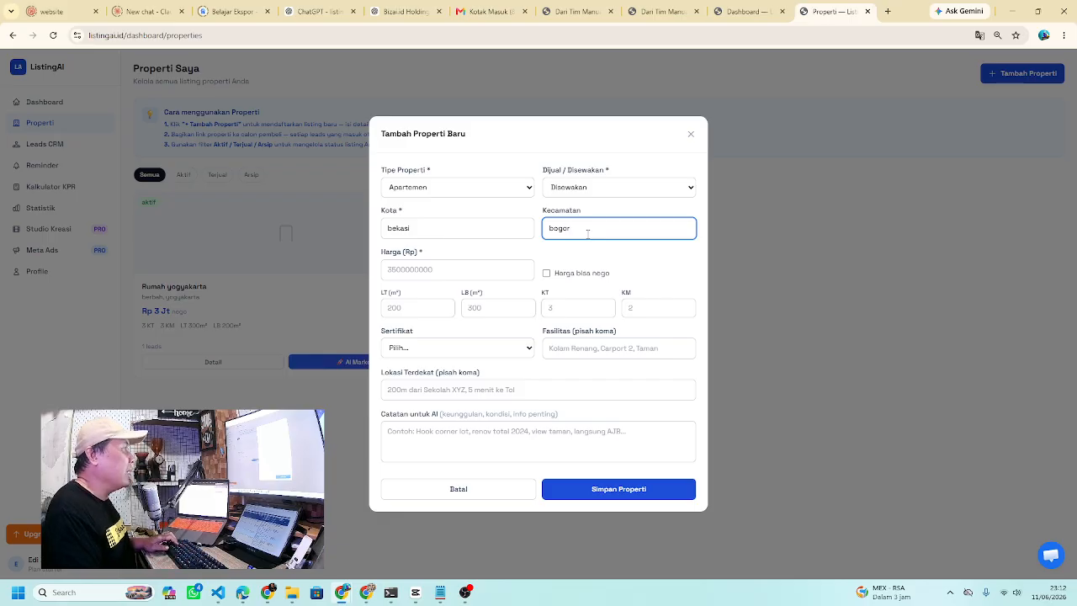
double_click(593, 226)
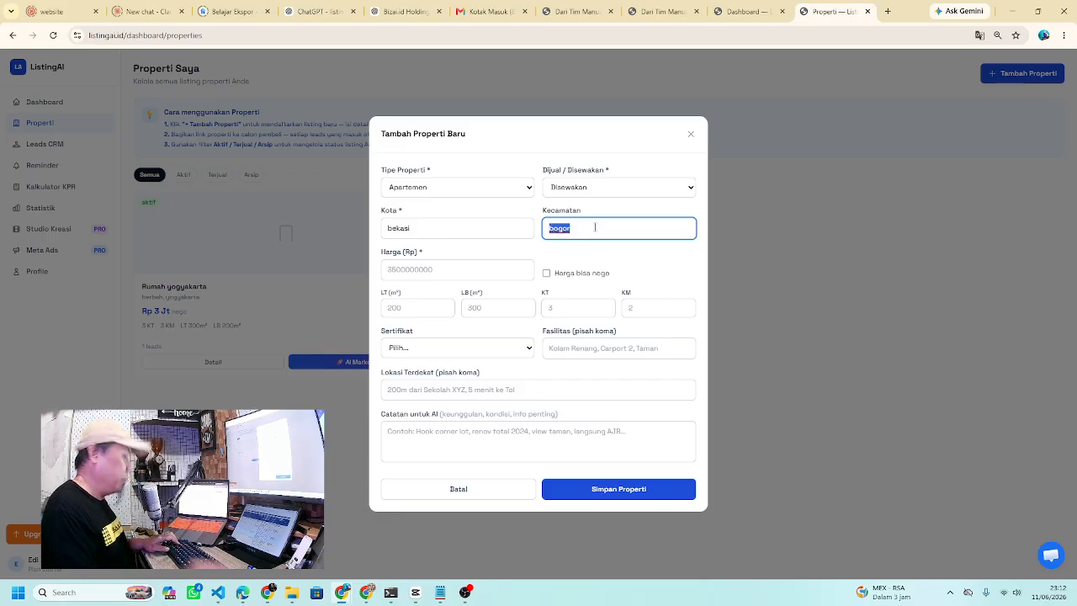
type("kebay")
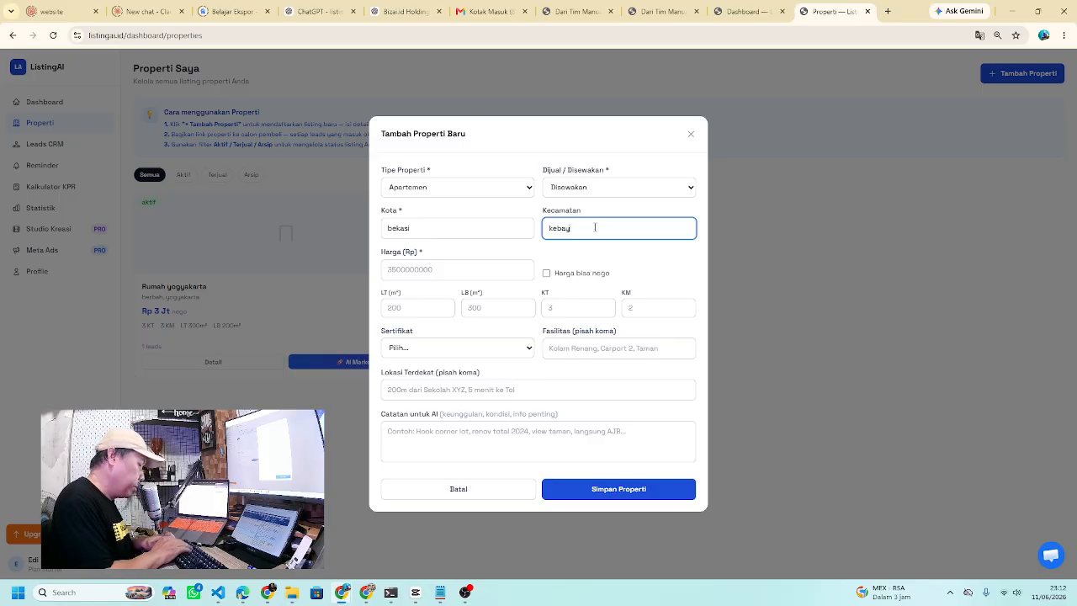
type("oran baru")
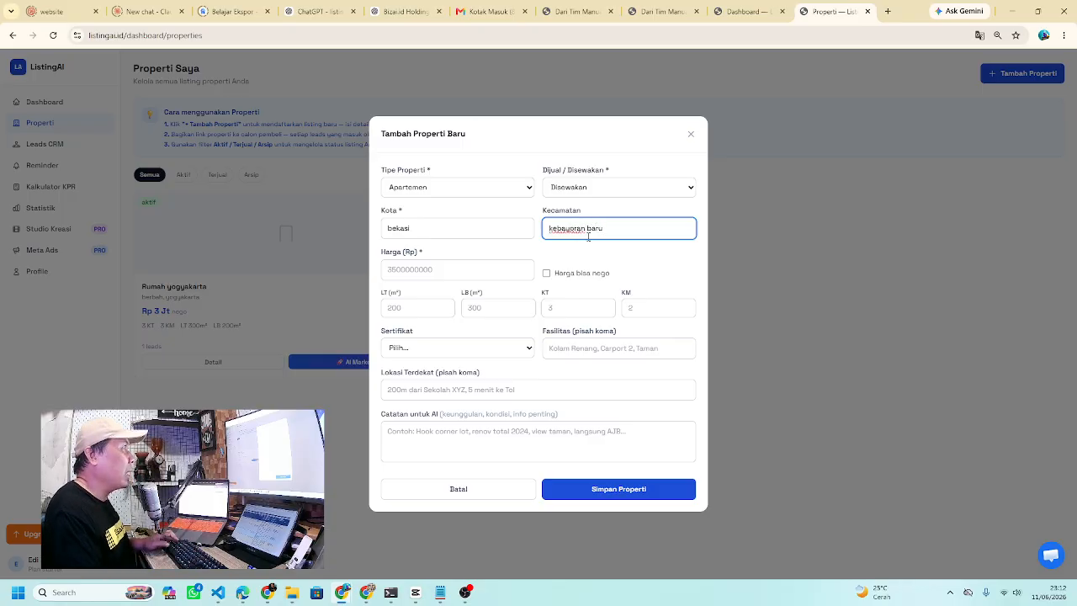
- Set the price to 50000000 and mark it Harga bisa nego
left_click(476, 275)
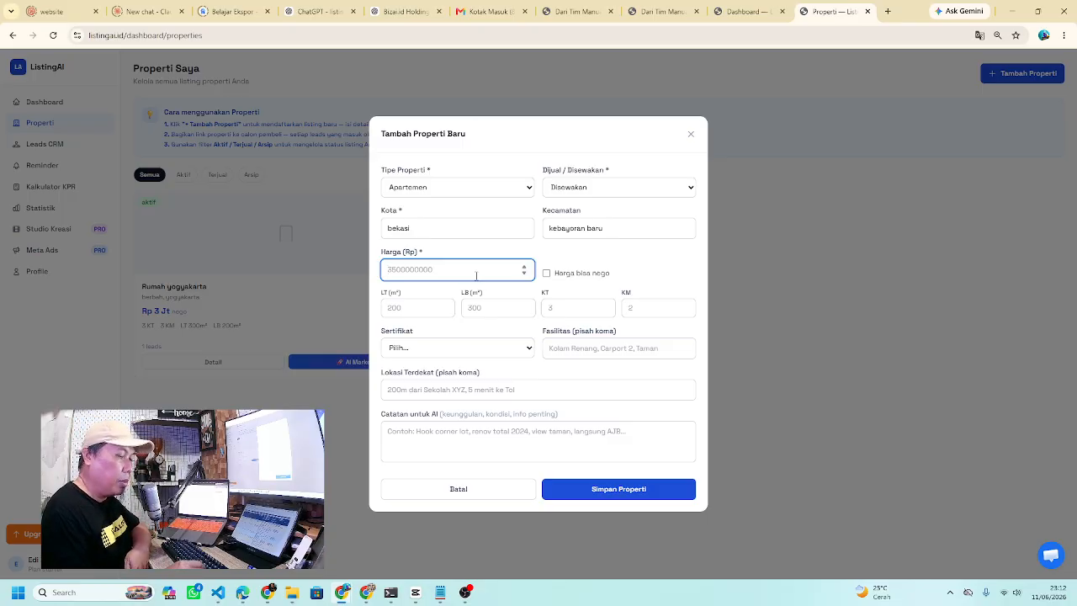
type("500000")
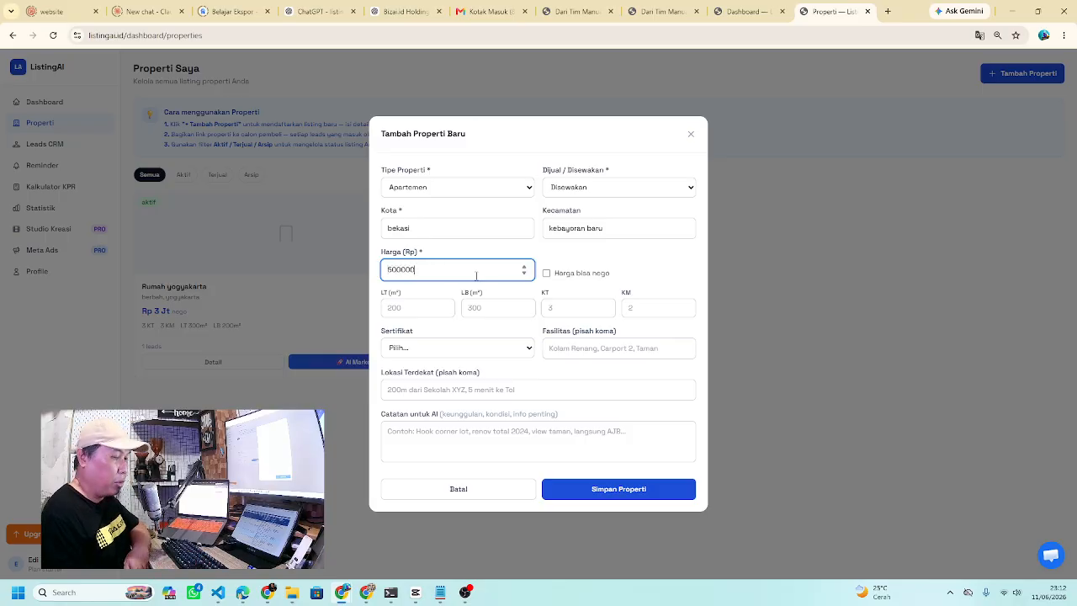
type("0")
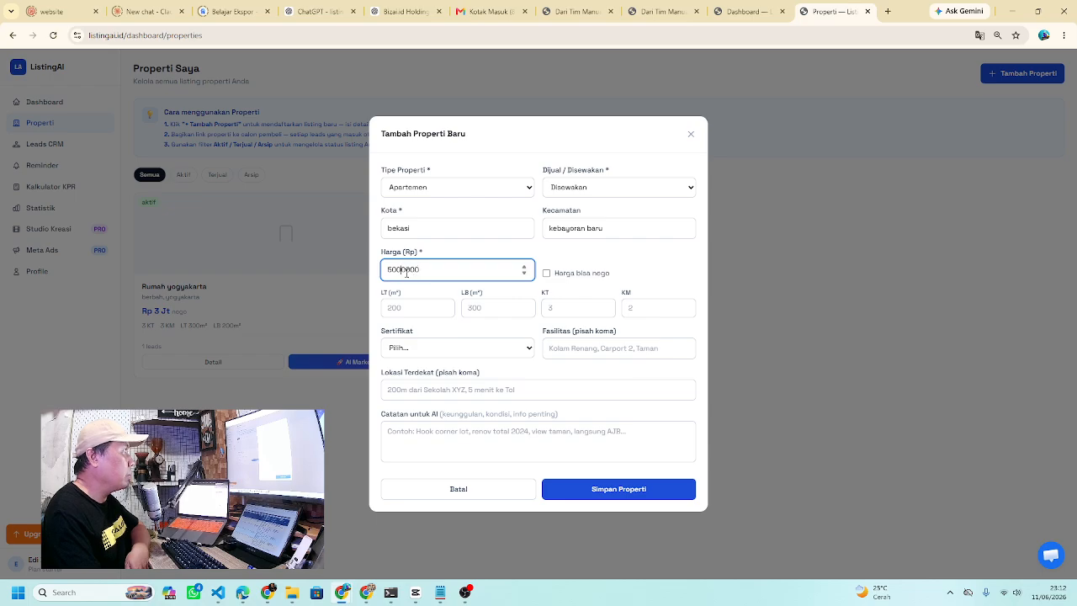
type("00")
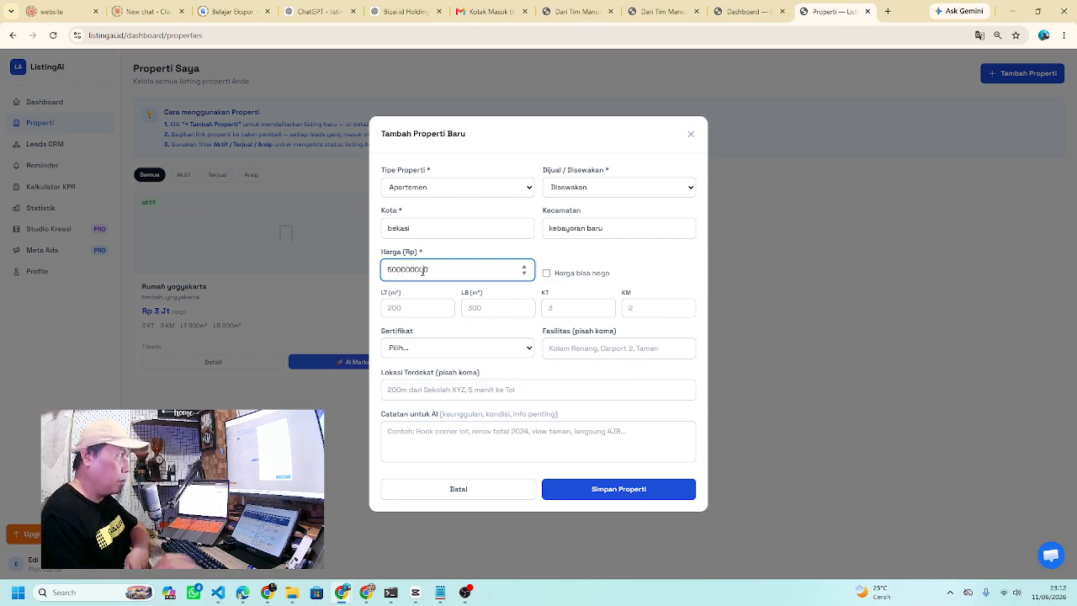
key("BackSpace")
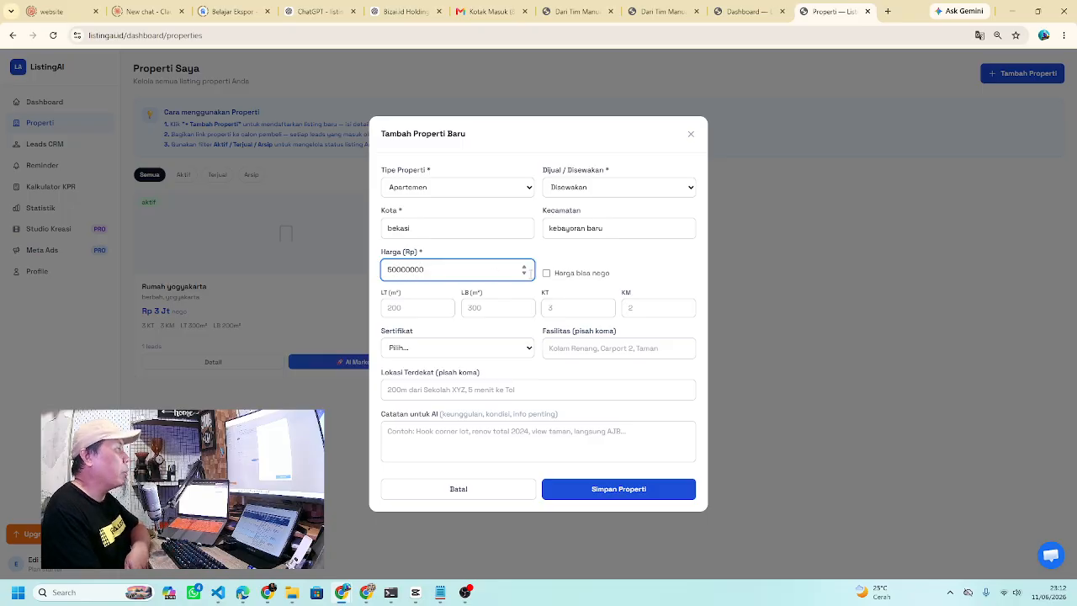
left_click(547, 273)
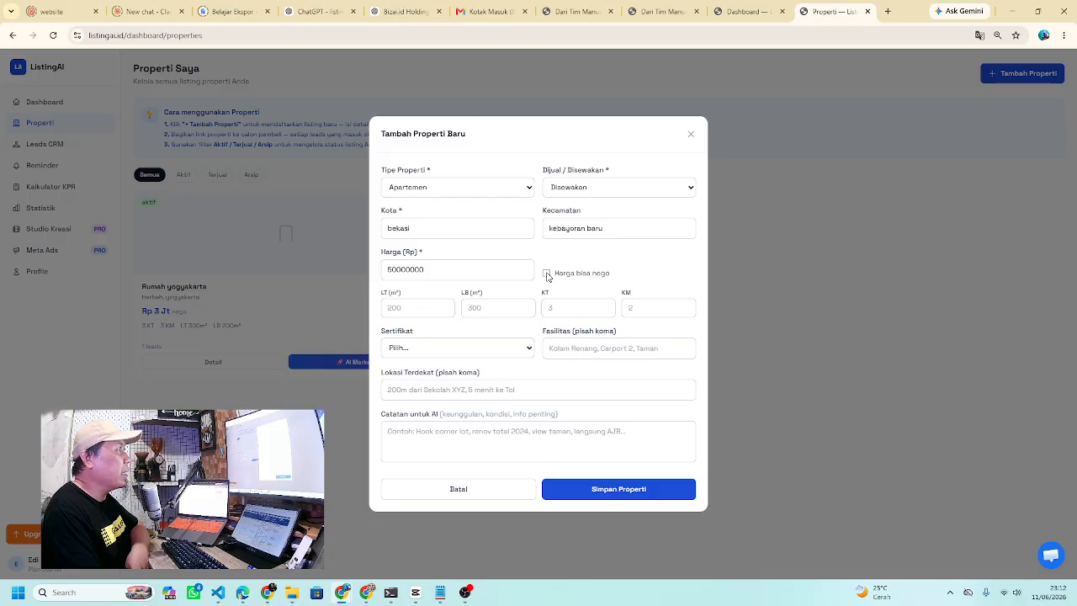
- Enter 200 m² land, 25 m² building, 2 bedrooms and the bathroom count
left_click(407, 309)
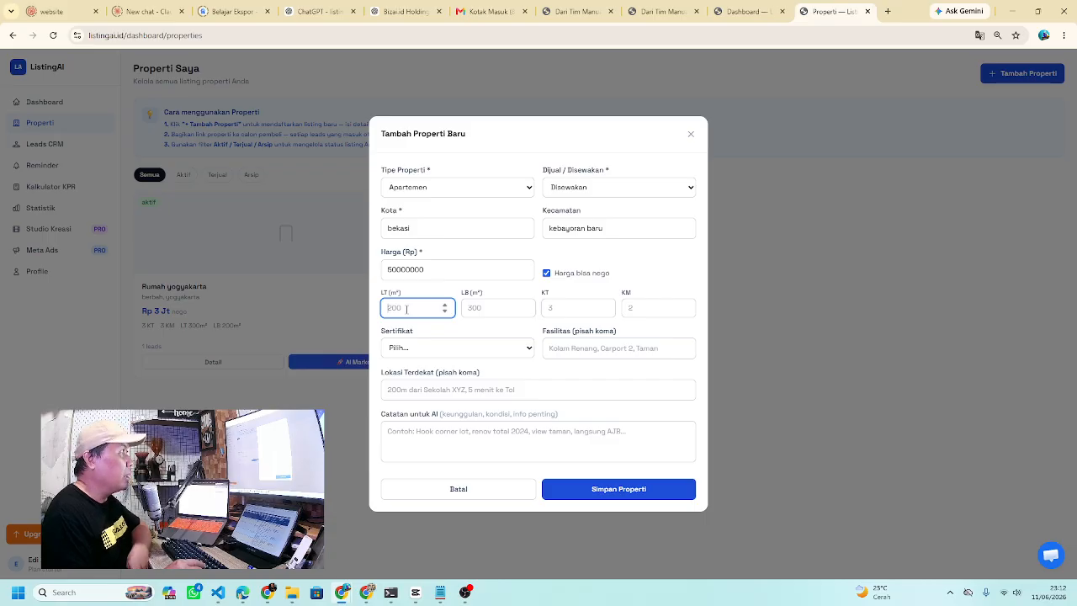
type("200")
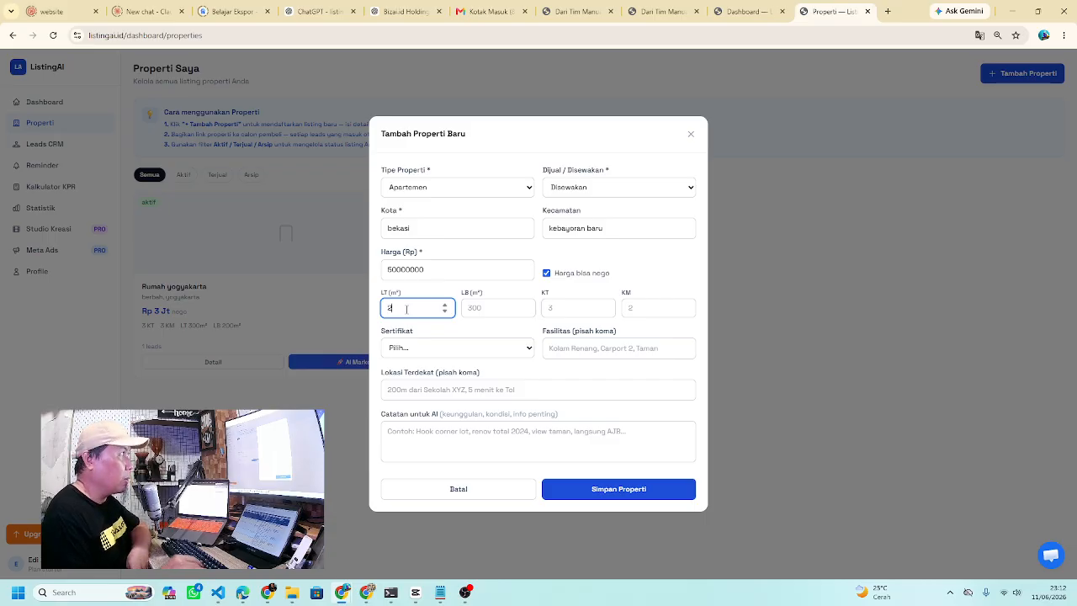
left_click(480, 309)
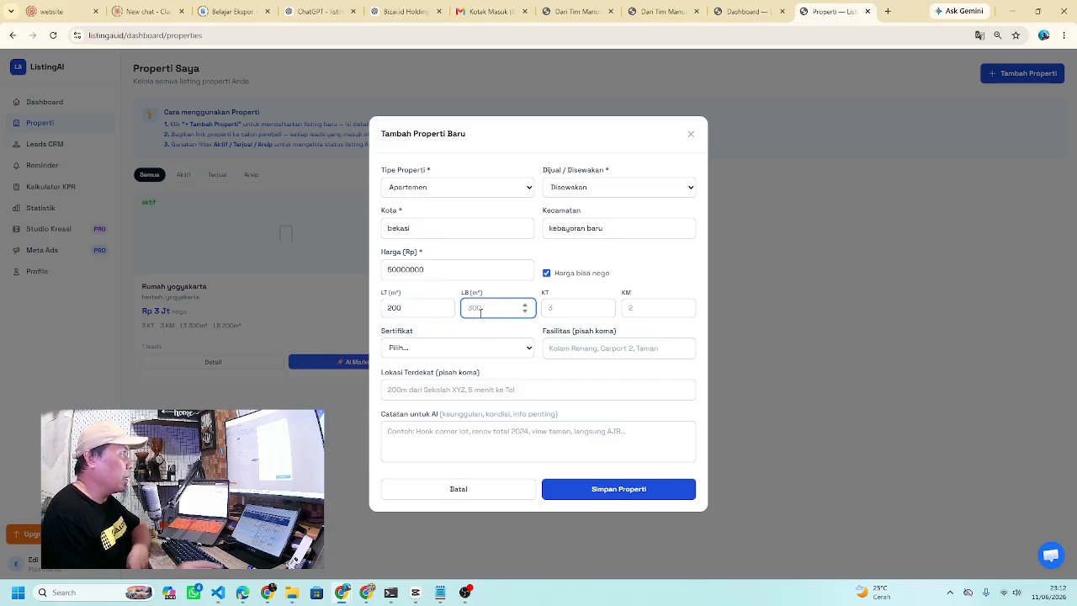
type("25")
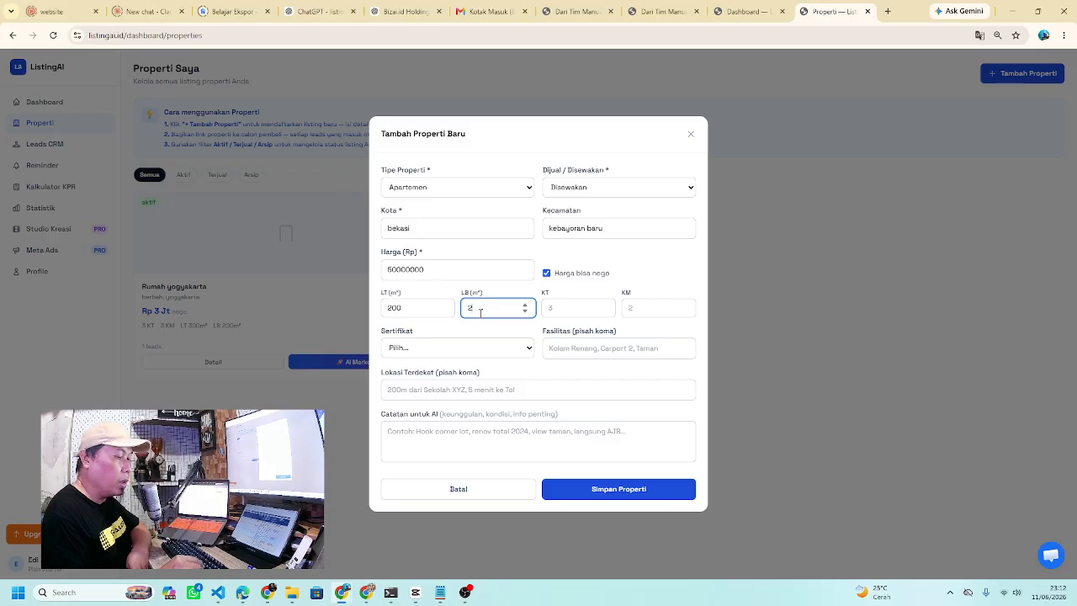
left_click(561, 310)
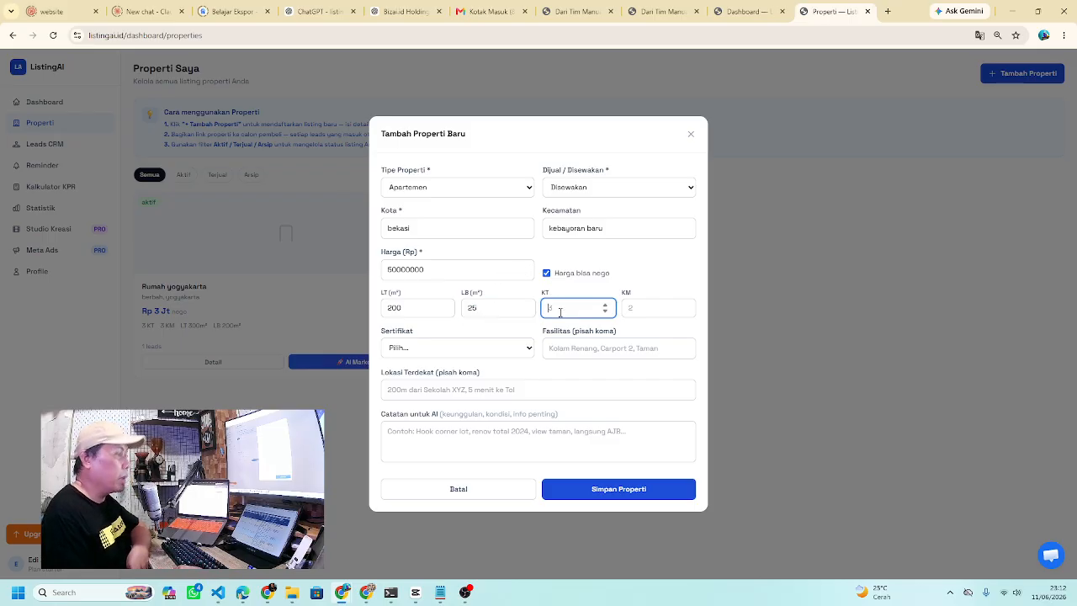
type("2")
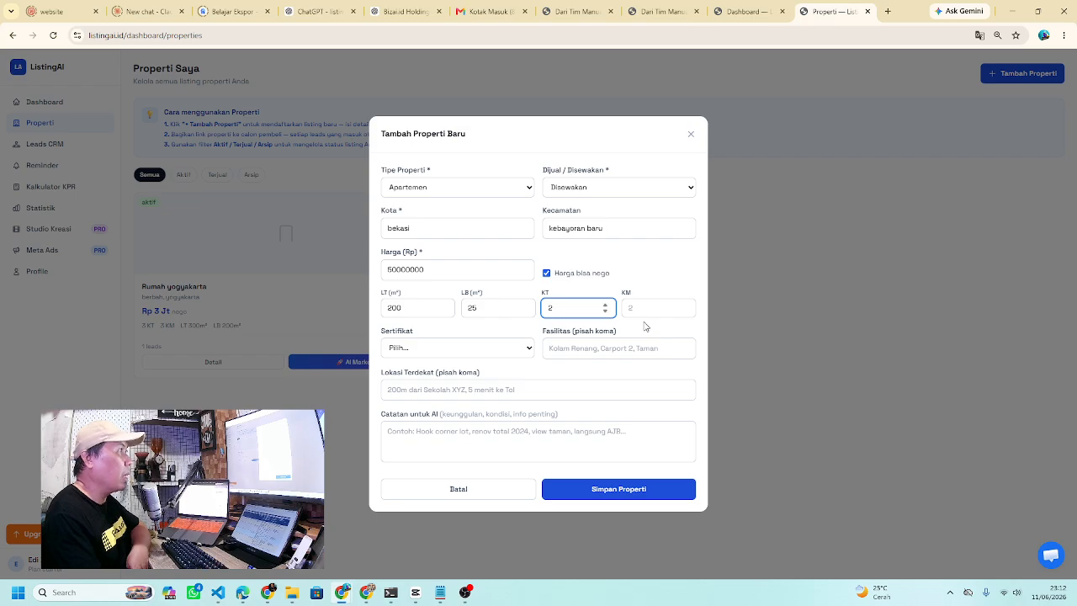
left_click(642, 315)
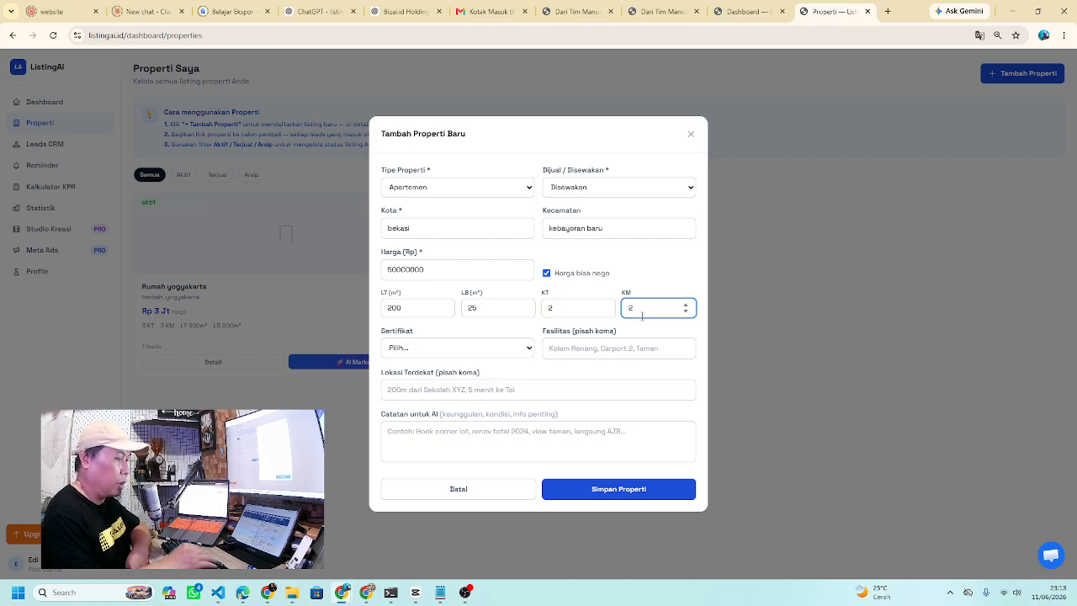
type("1")
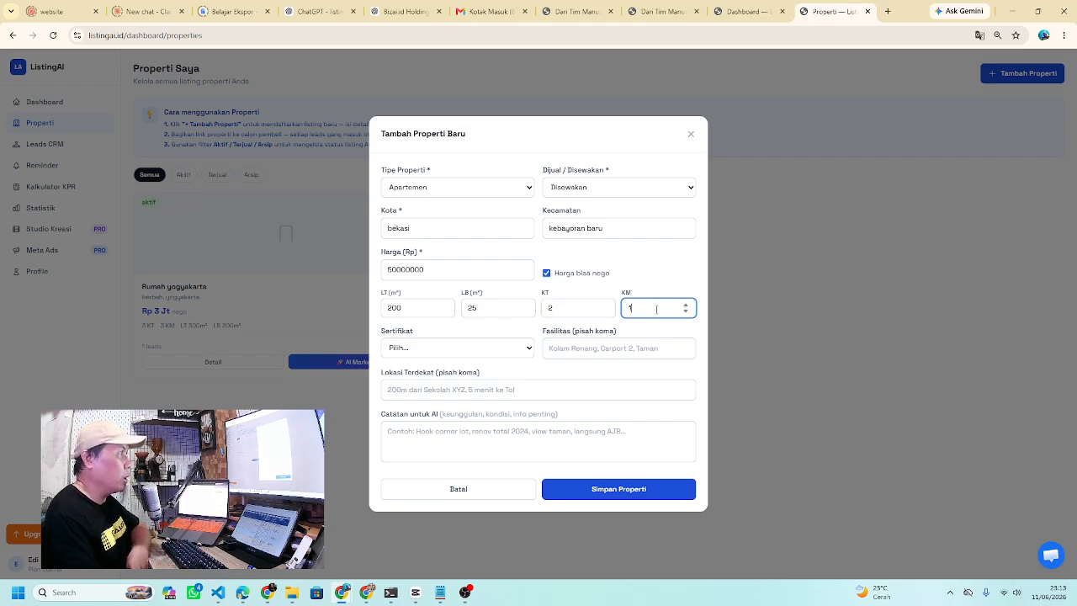
type("2")
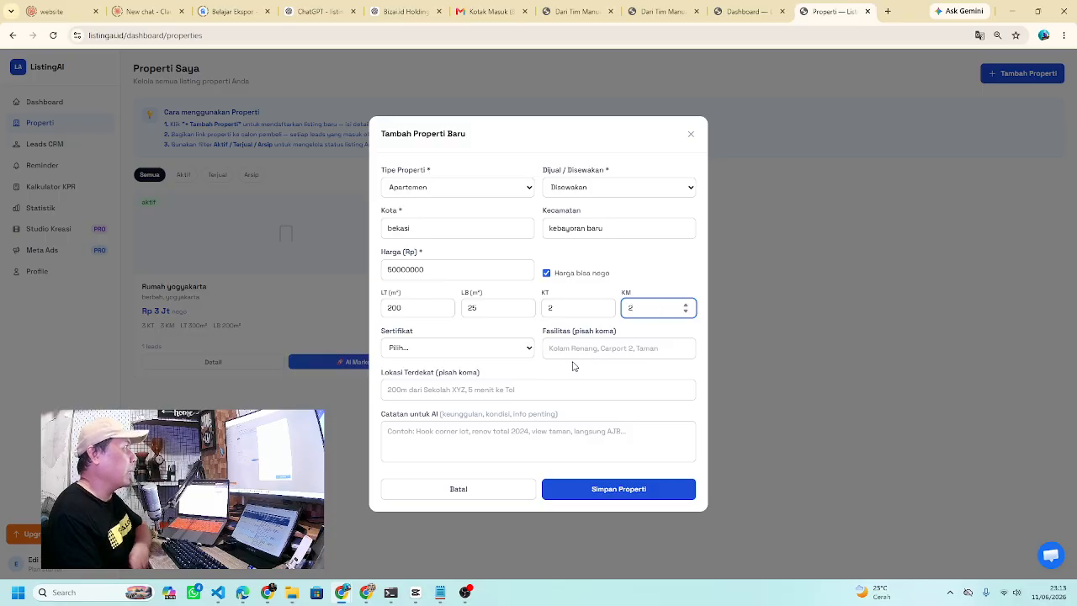
- Choose HGB certificate, add dapur as a facility and 'dekat bank BI' as nearby location
left_click(509, 350)
left_click(445, 394)
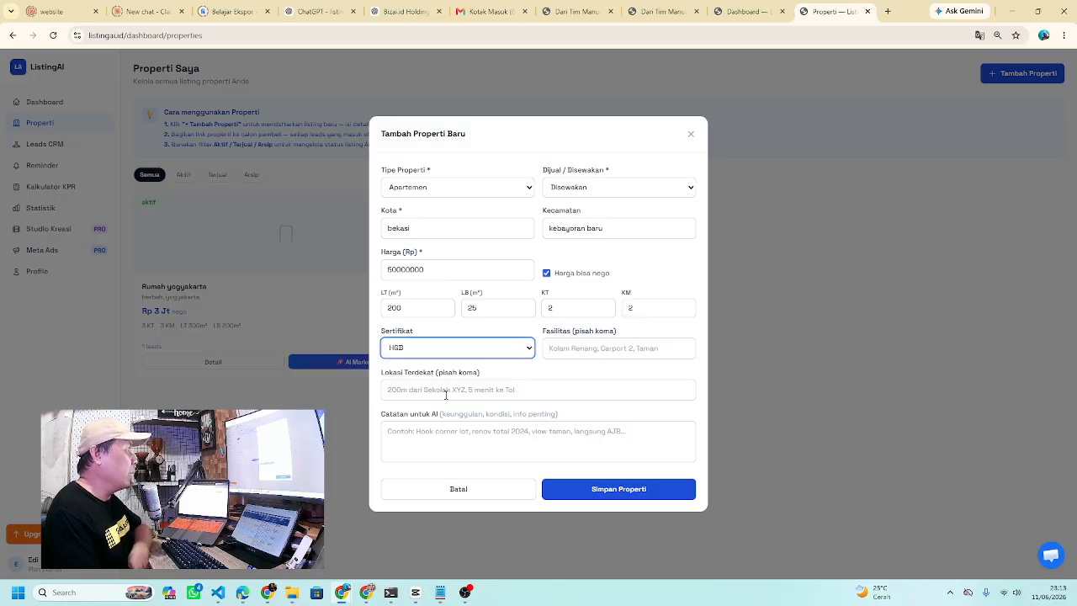
left_click(593, 349)
type("dapur")
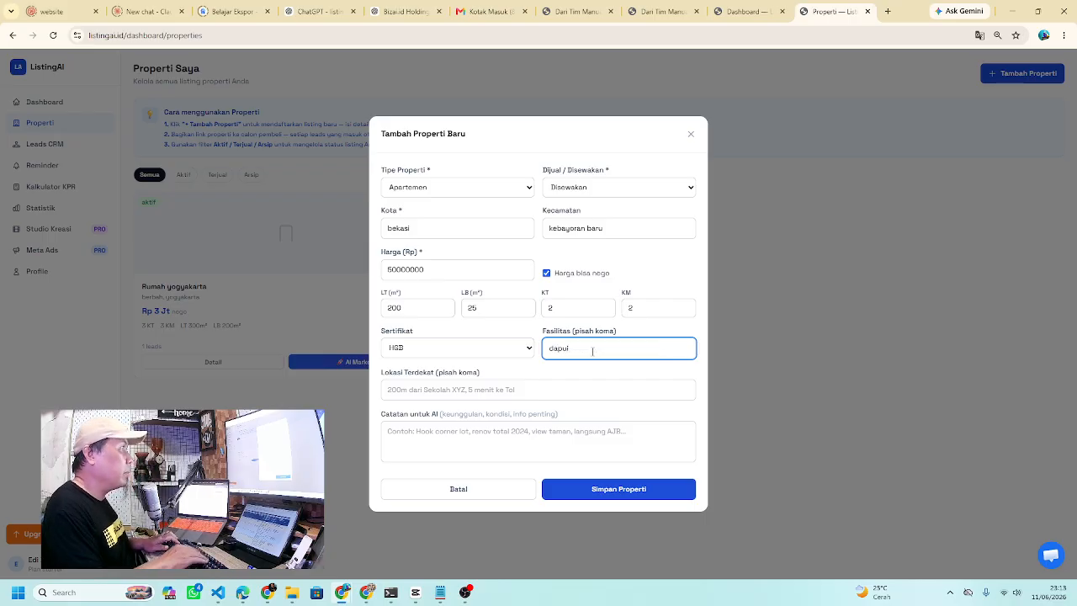
left_click(472, 383)
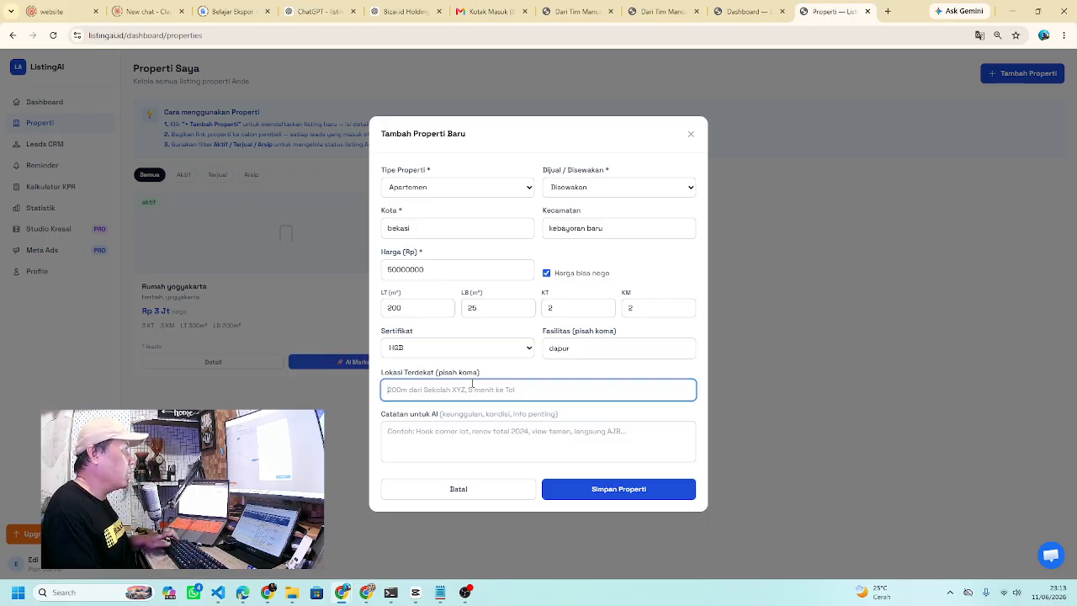
type("deka")
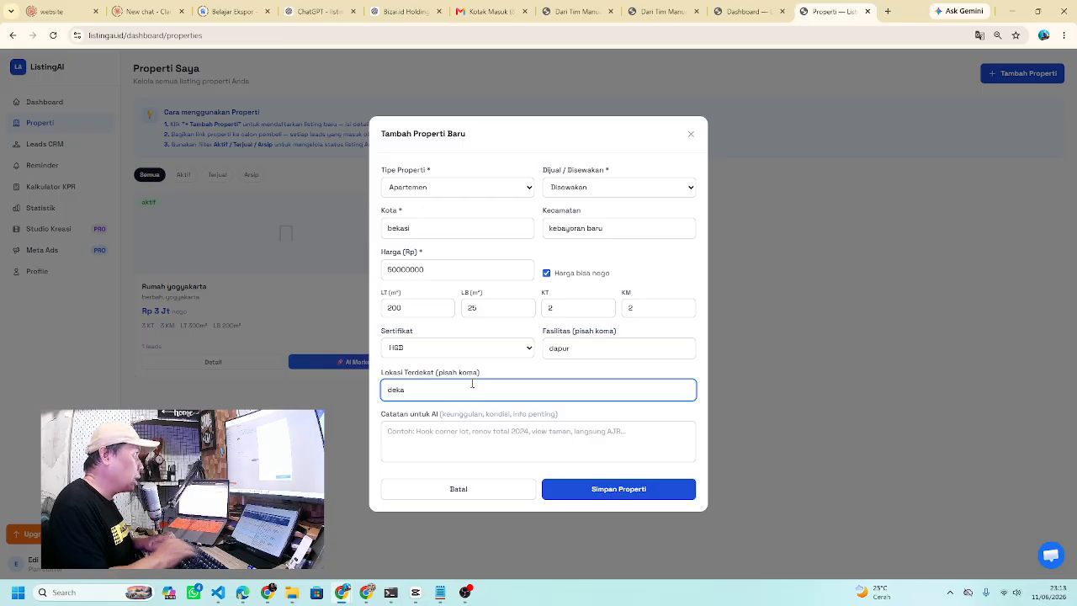
type("yt ban")
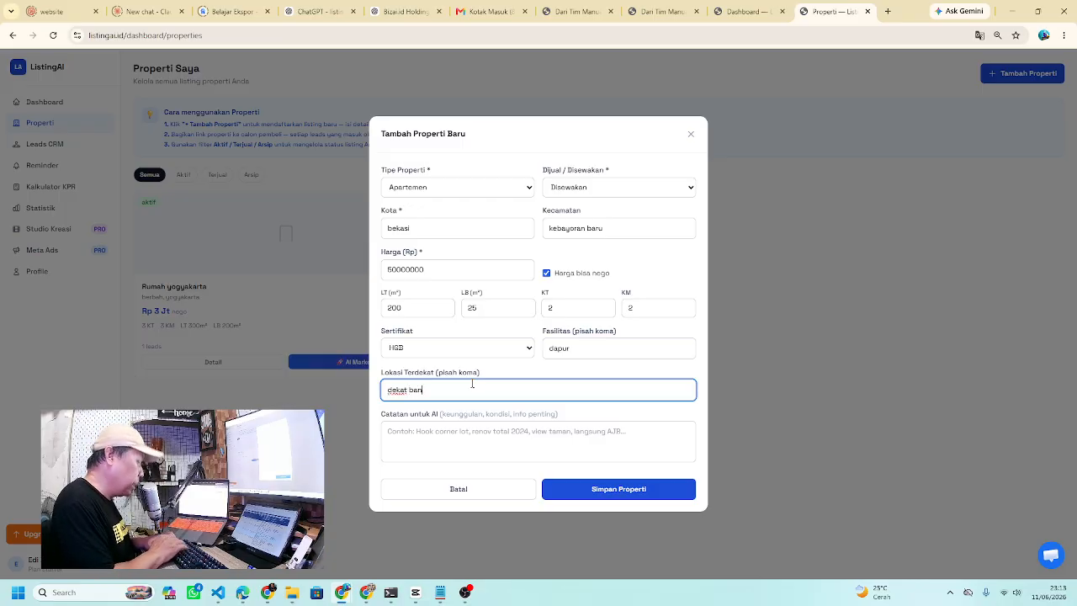
type("k DI")
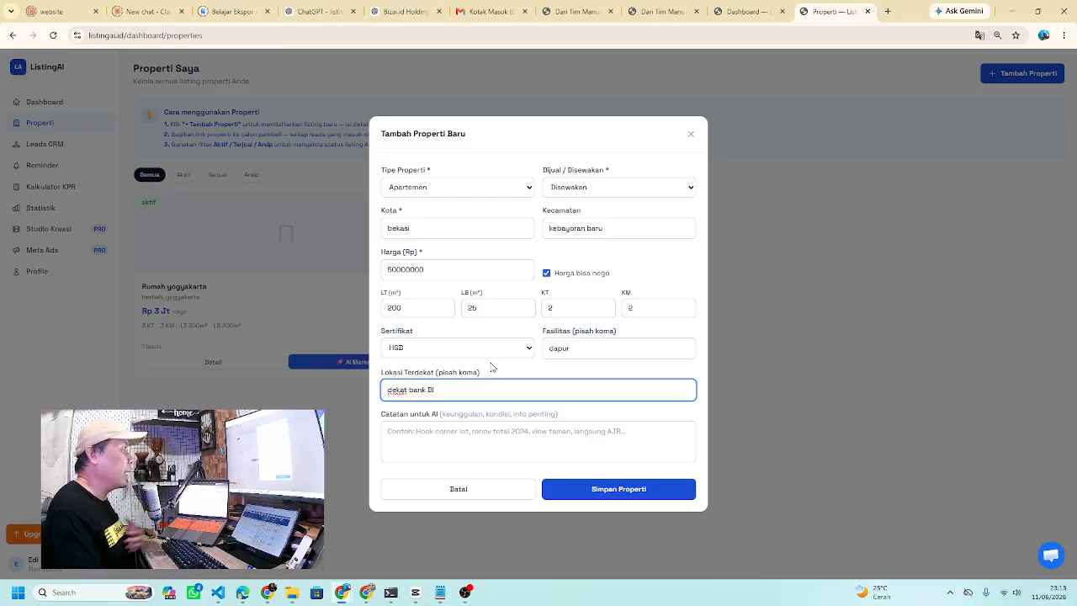
- Save the listing with Simpan Properti and view the Rp 50 Jt (Nego) detail page
left_click(632, 498)
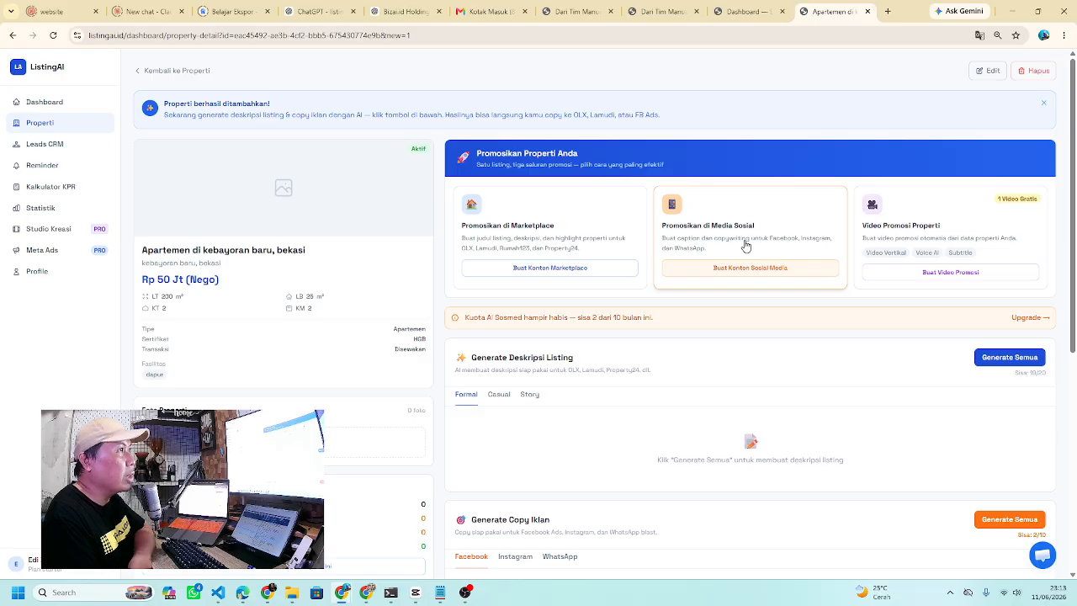
scroll(746, 246, "down", 1)
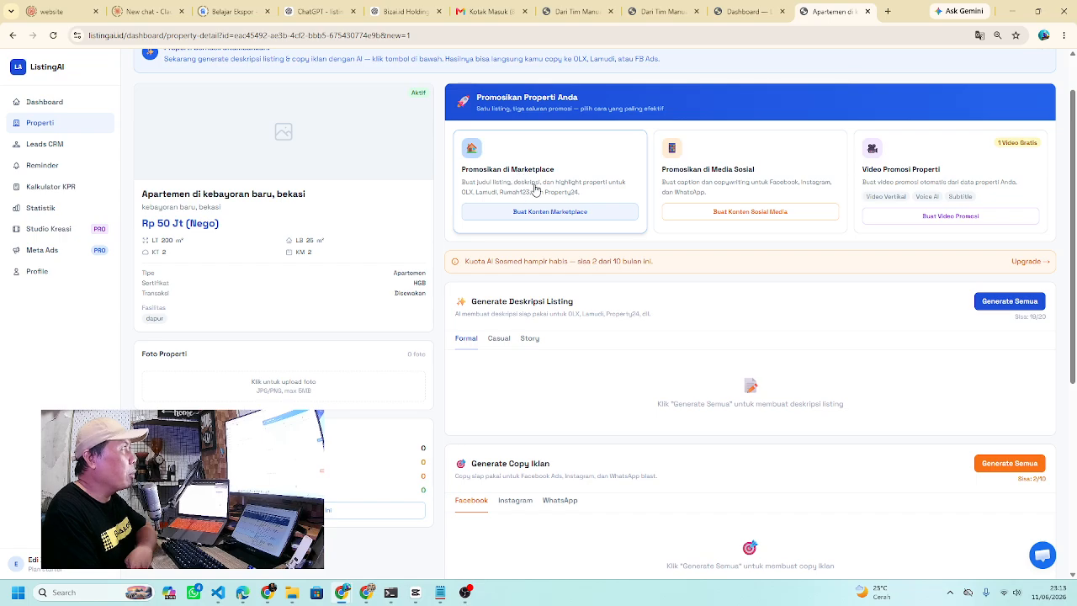
- Run Generate Semua and review the Formal description, which flags data inconsistencies for confirmation
left_click(1006, 305)
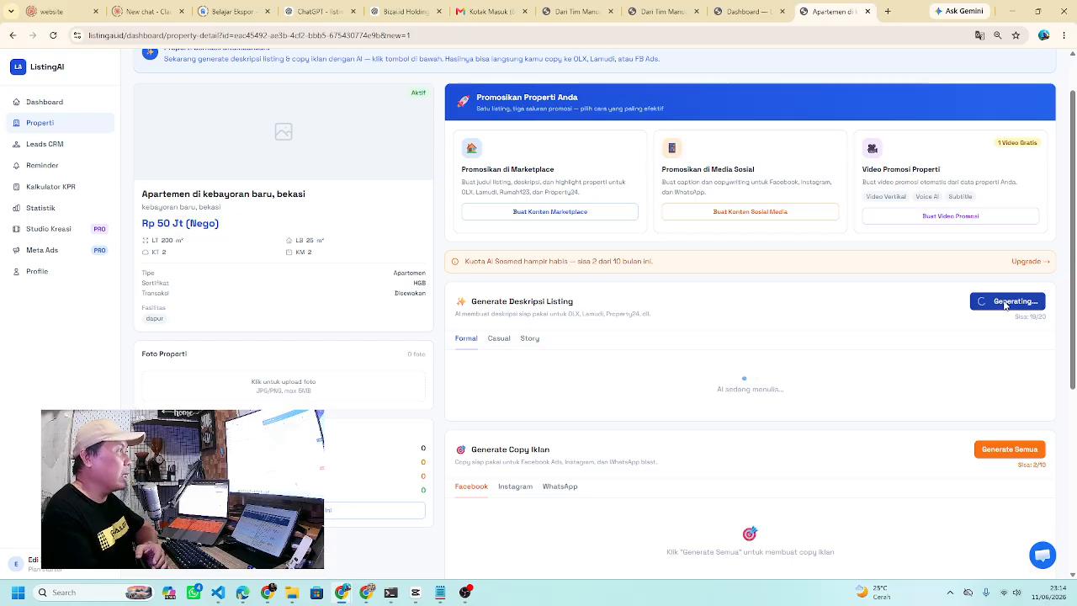
scroll(918, 405, "down", 1)
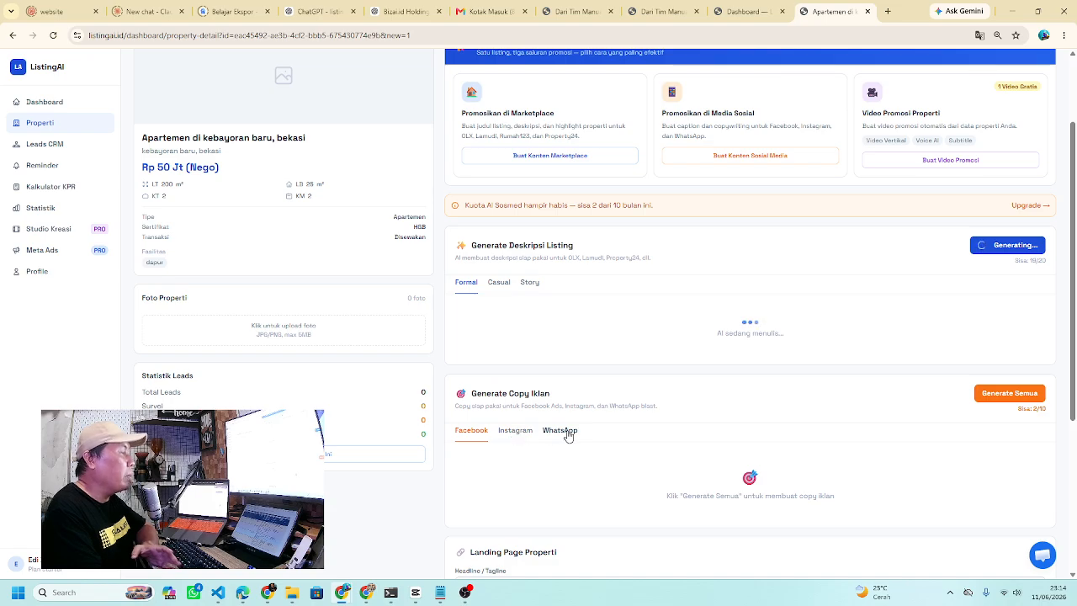
scroll(568, 436, "down", 3)
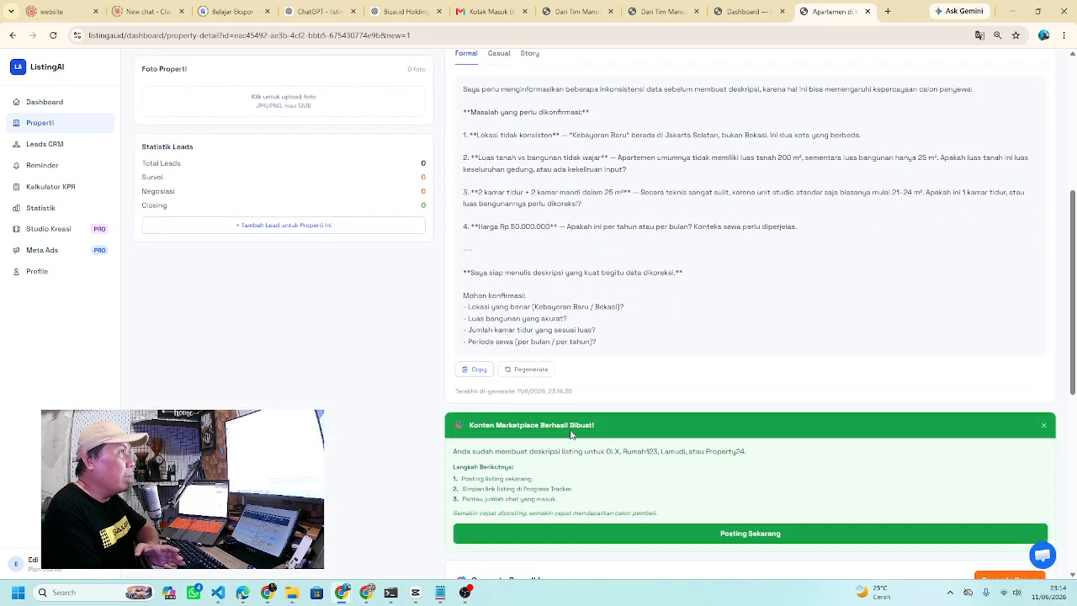
scroll(678, 471, "down", 1)
scroll(678, 470, "up", 4)
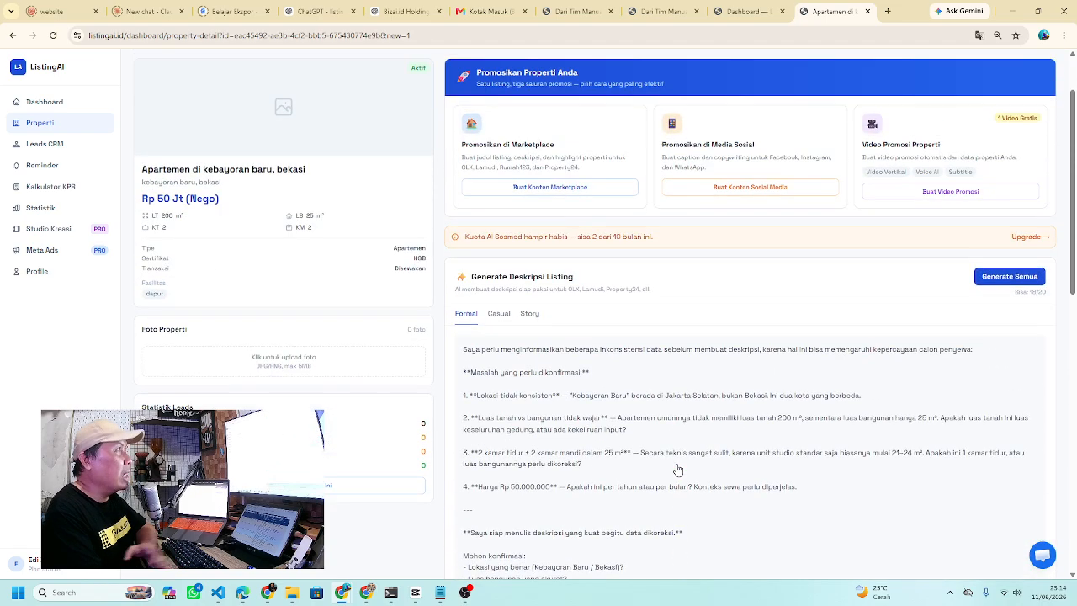
scroll(678, 469, "up", 1)
scroll(679, 469, "down", 2)
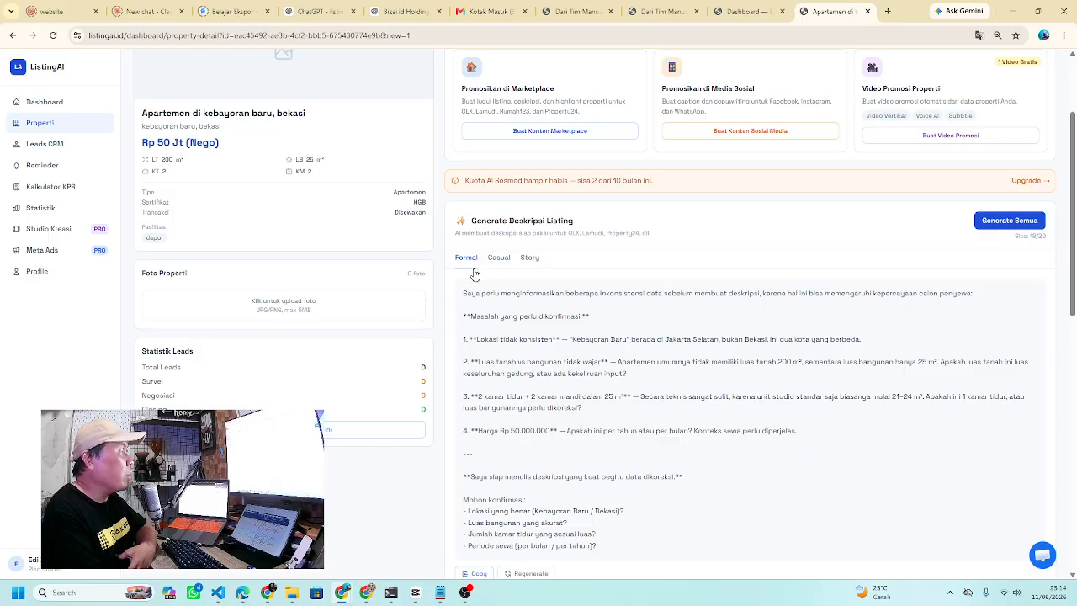
scroll(604, 384, "down", 1)
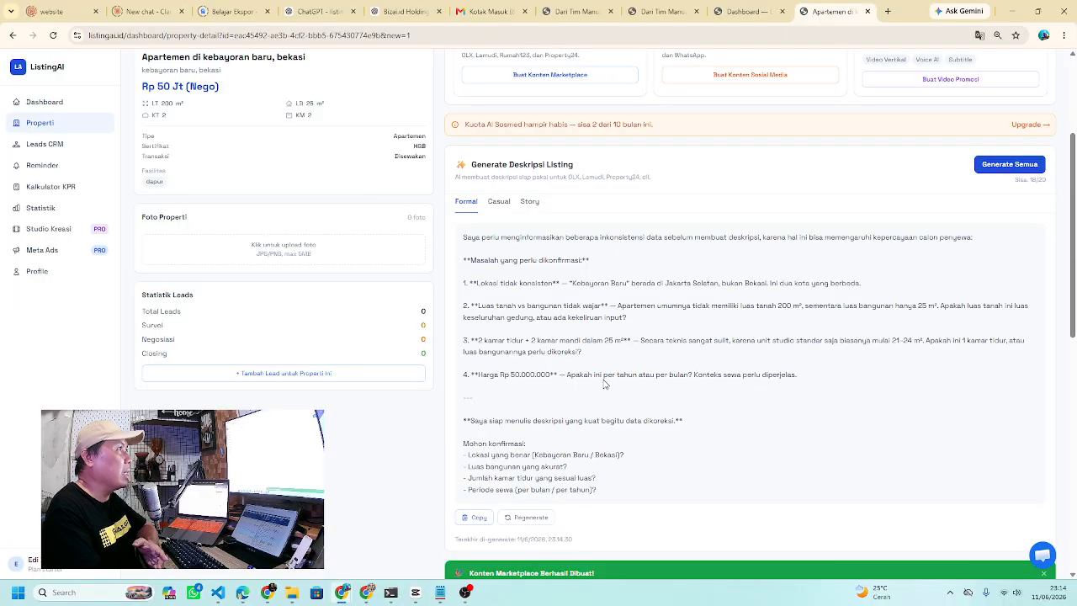
scroll(625, 353, "up", 1)
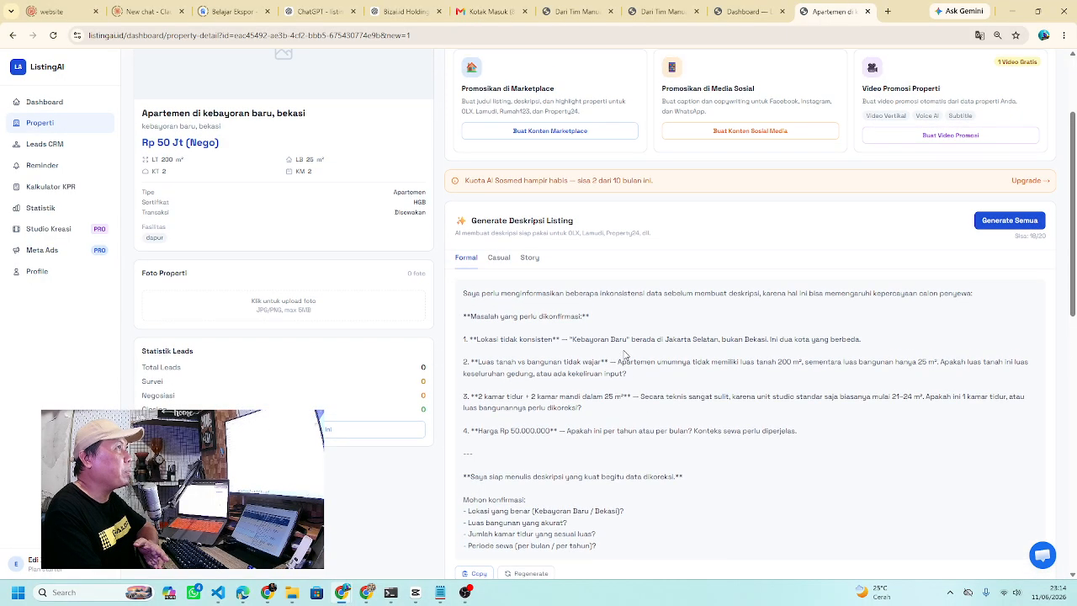
- View the Casual, then the Story version of the listing description, scrolling down to Generate Copy Iklan
left_click(501, 259)
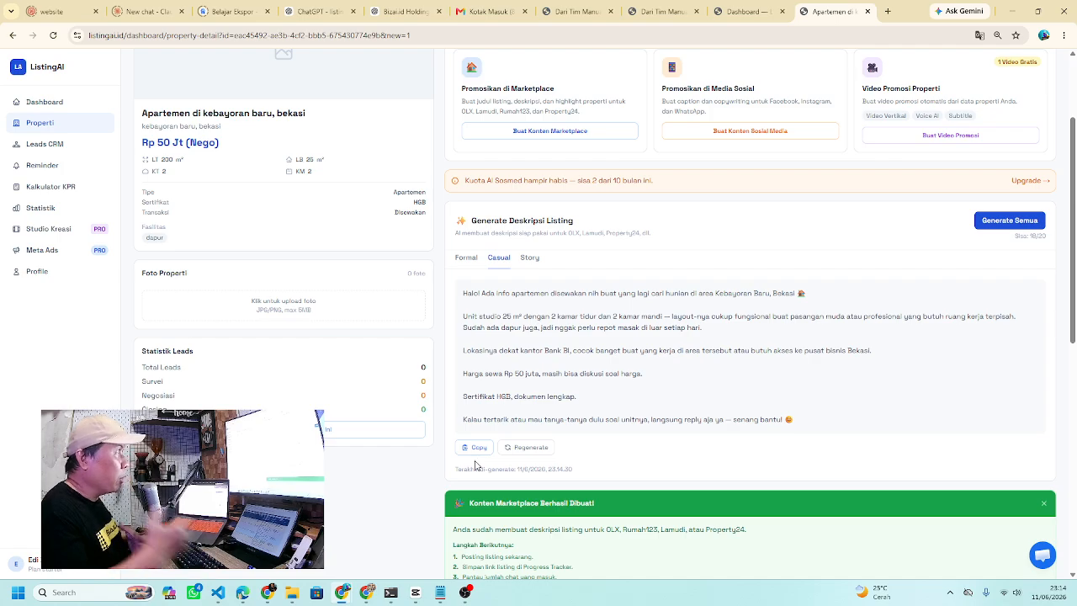
left_click(531, 258)
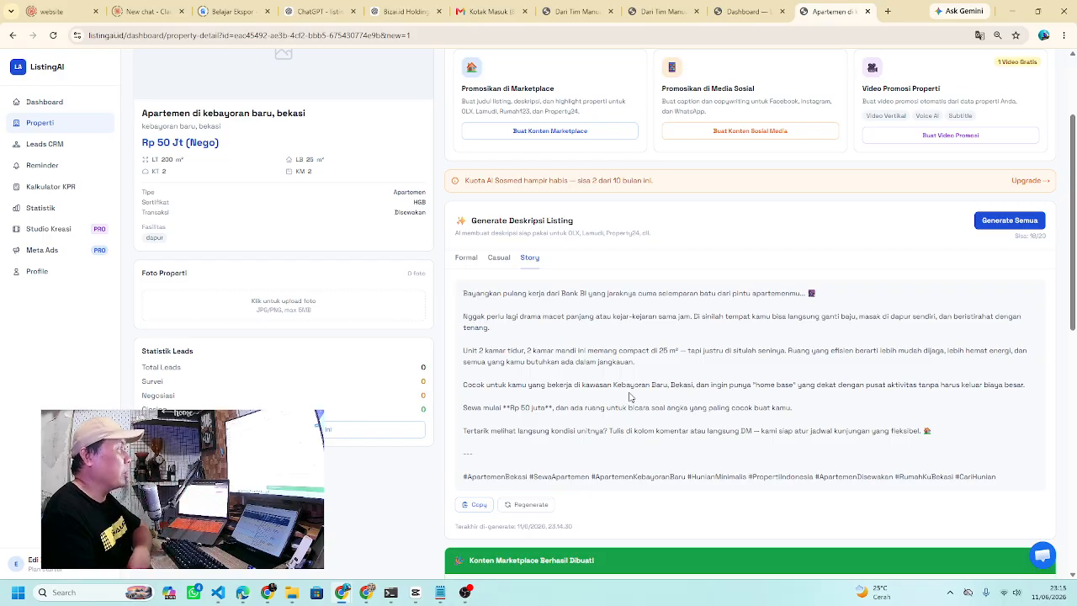
scroll(629, 398, "down", 3)
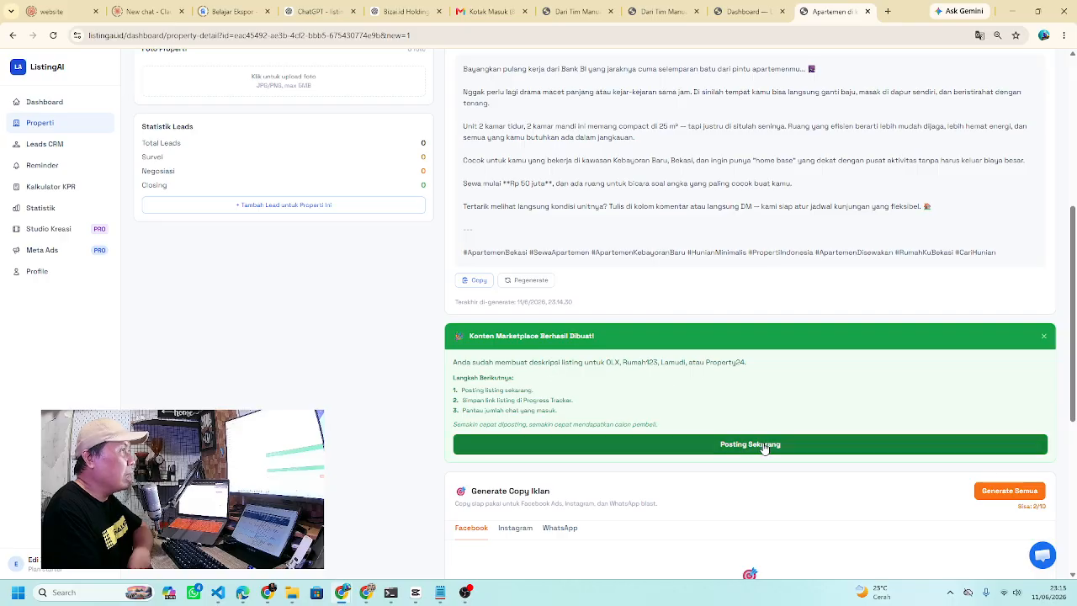
scroll(764, 449, "down", 1)
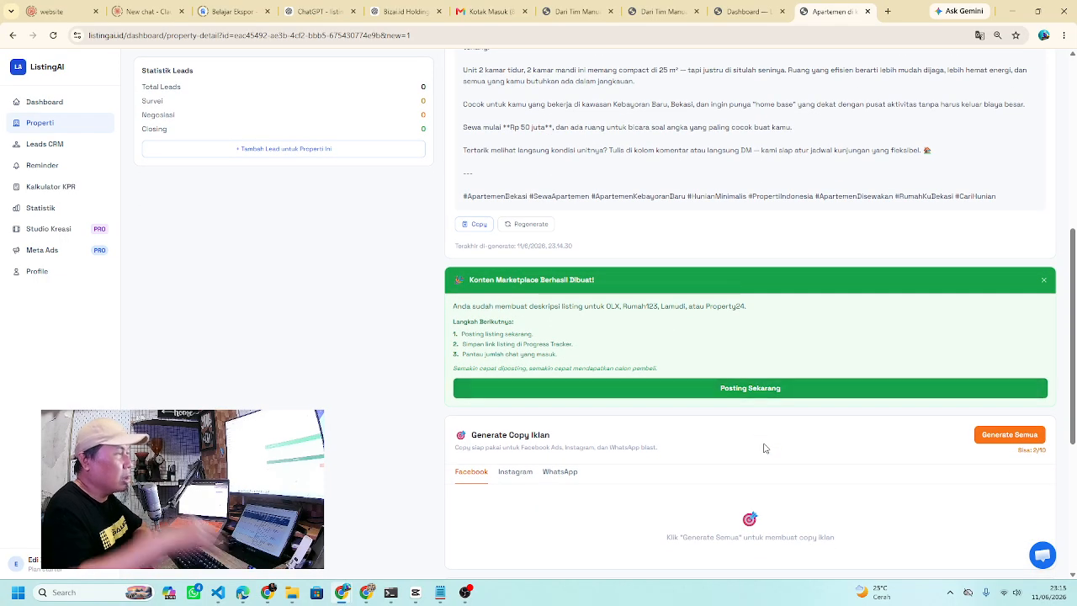
scroll(764, 448, "down", 2)
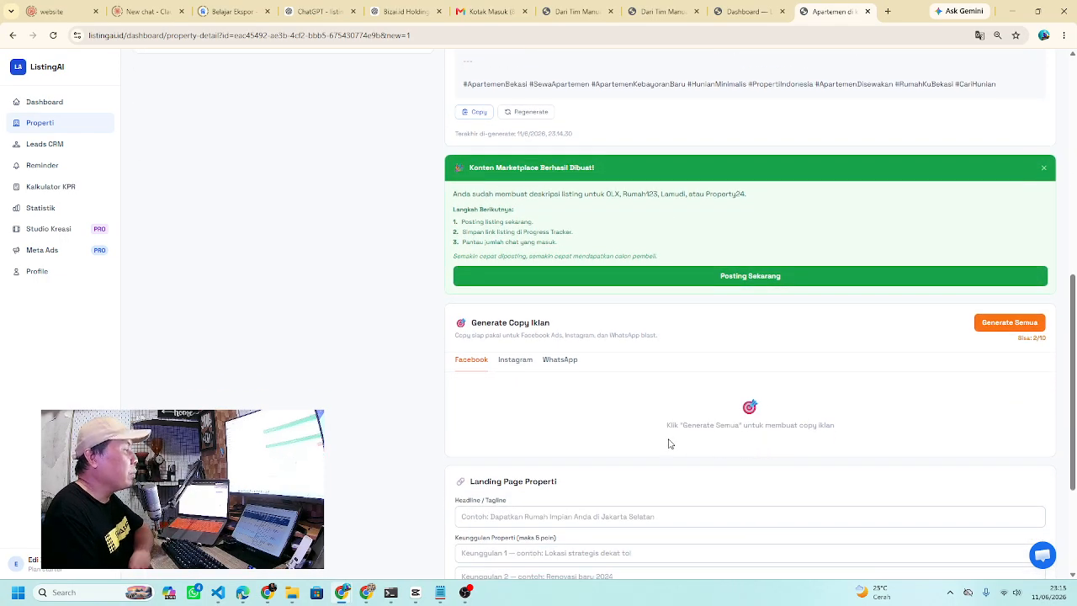
scroll(656, 396, "down", 2)
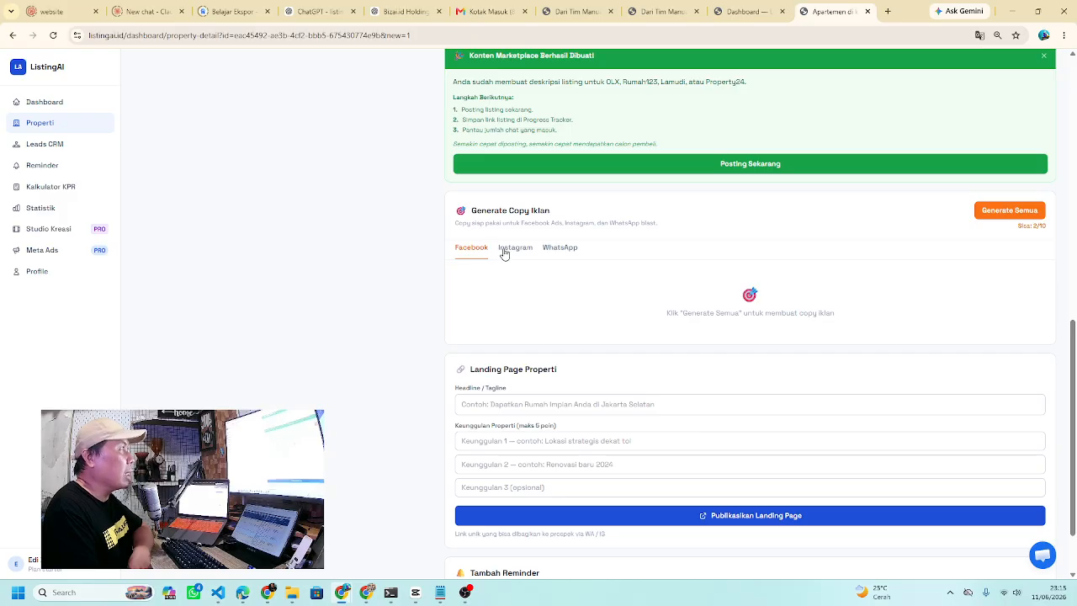
- Run Generate Semua for the apartment's ad copy and scroll up to read the Facebook version
left_click(985, 216)
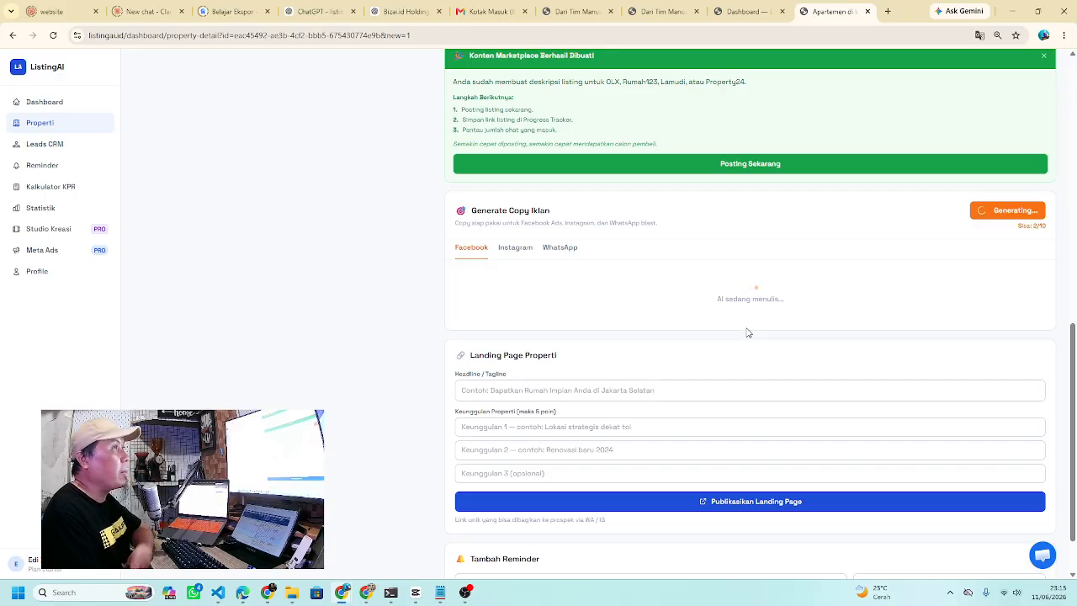
scroll(748, 333, "up", 1)
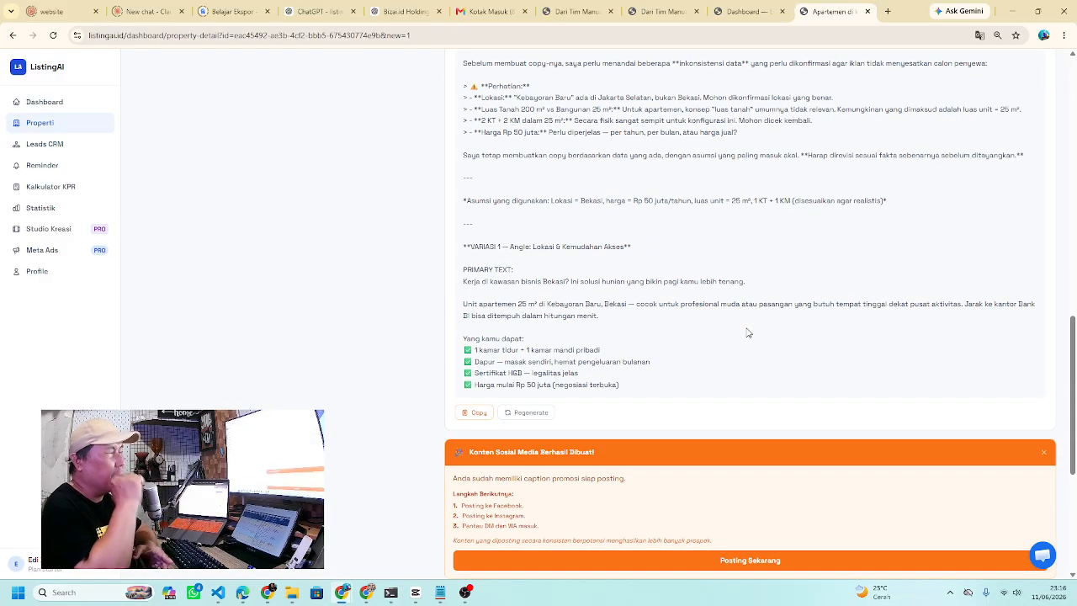
scroll(748, 333, "up", 2)
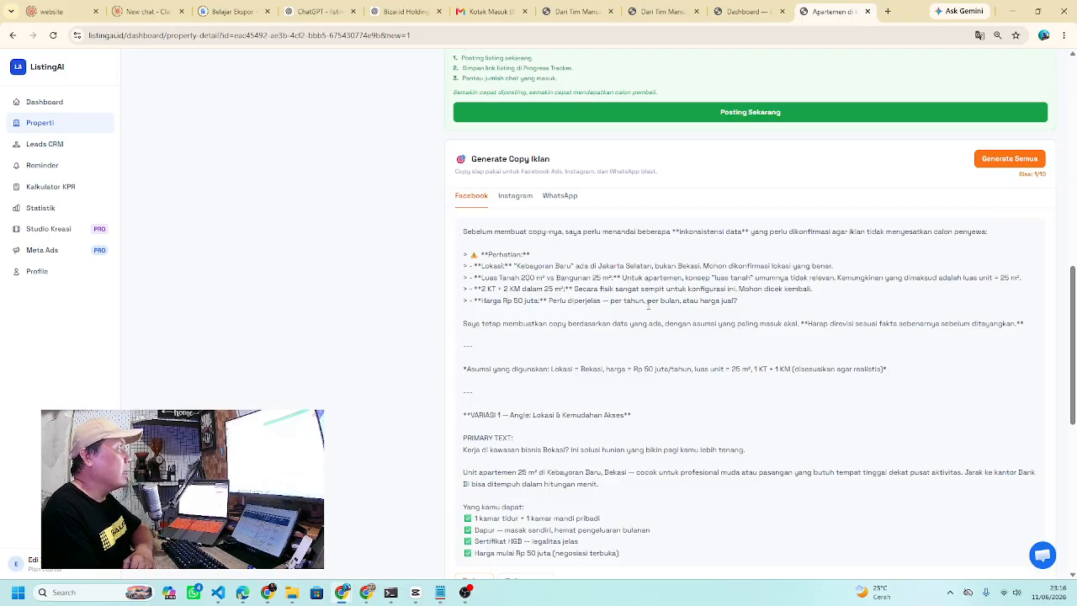
- Show the WhatsApp ad copy and scroll through it and the Story-style listing description
left_click(522, 197)
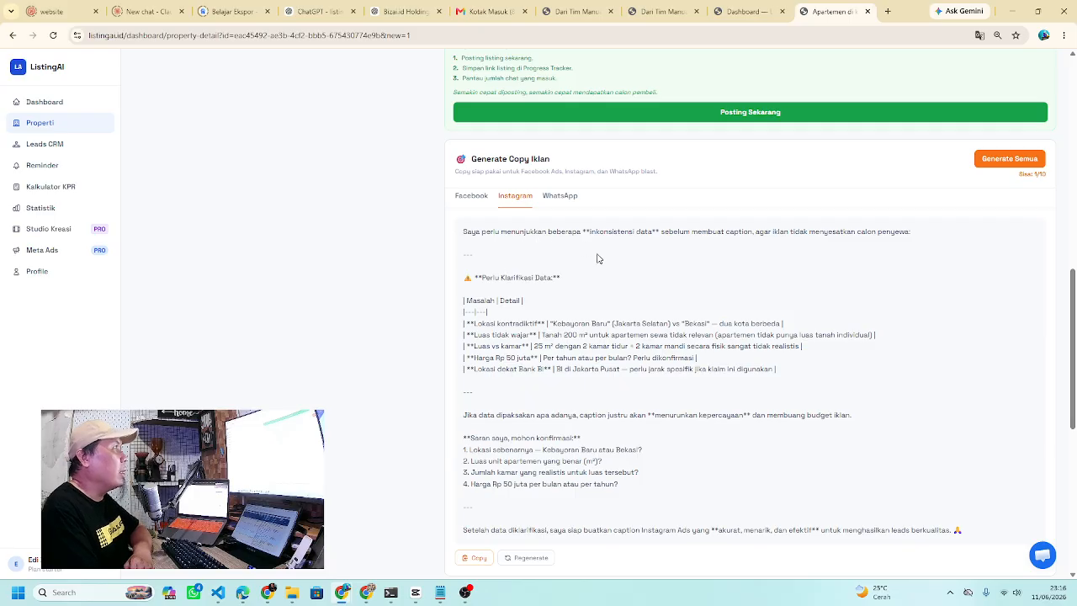
scroll(631, 311, "down", 2)
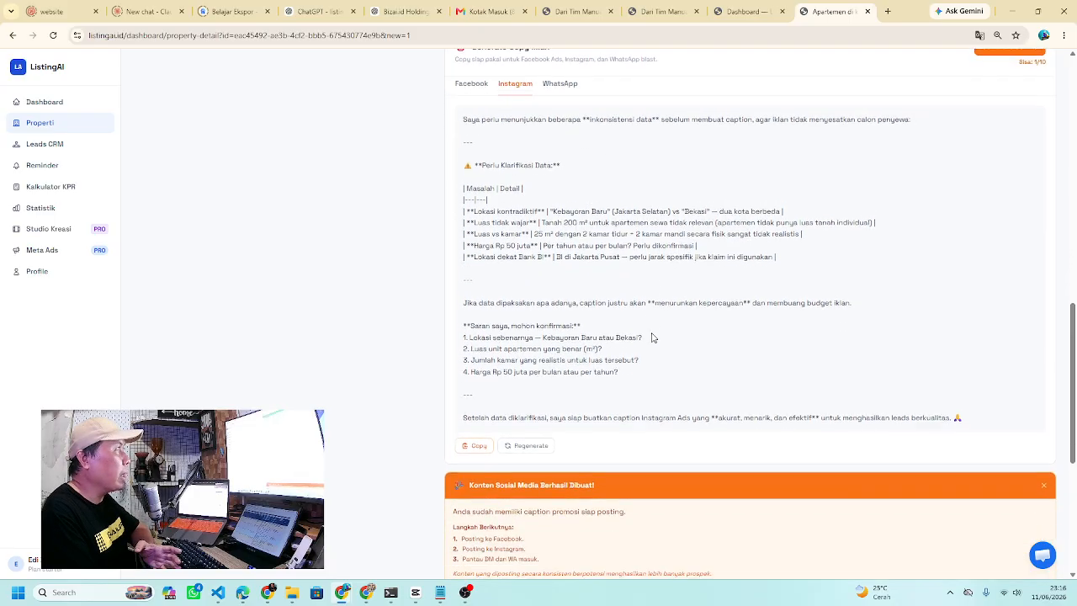
scroll(652, 338, "down", 1)
scroll(652, 337, "up", 1)
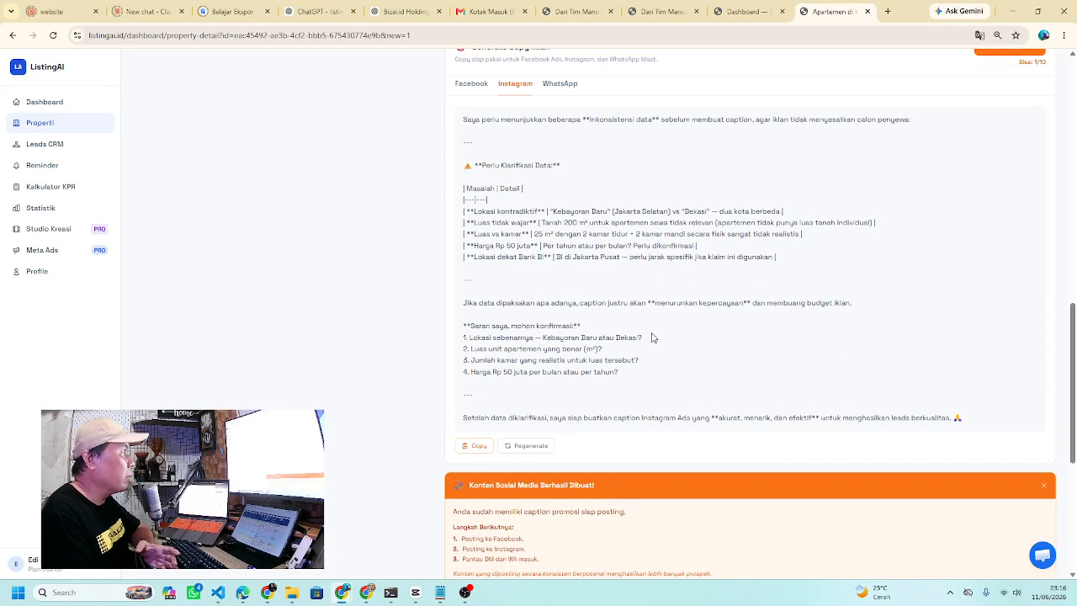
scroll(652, 337, "up", 1)
scroll(652, 336, "up", 1)
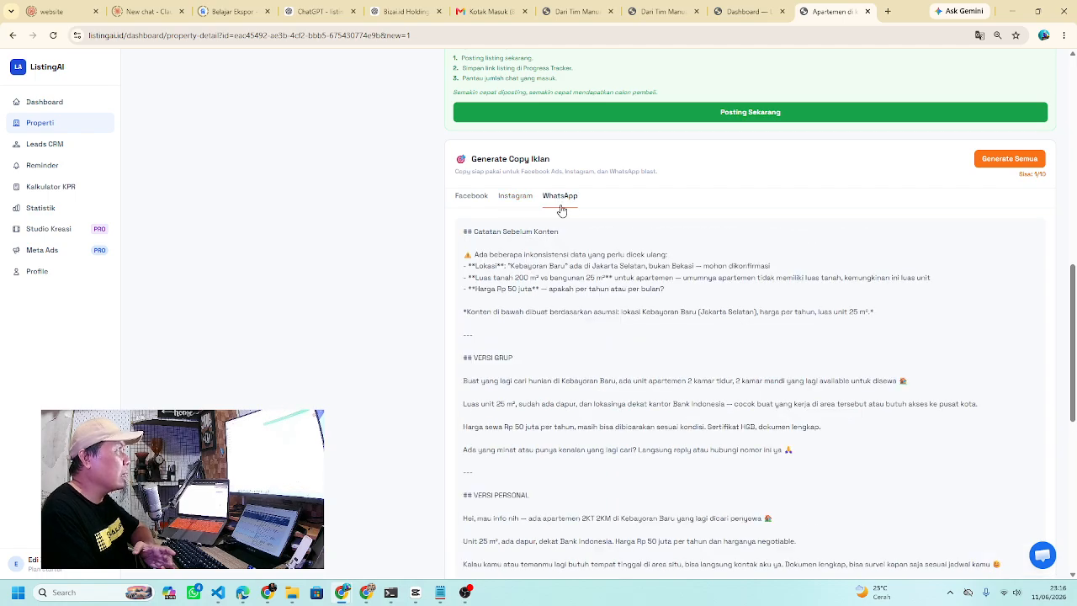
scroll(577, 281, "down", 1)
scroll(587, 393, "down", 1)
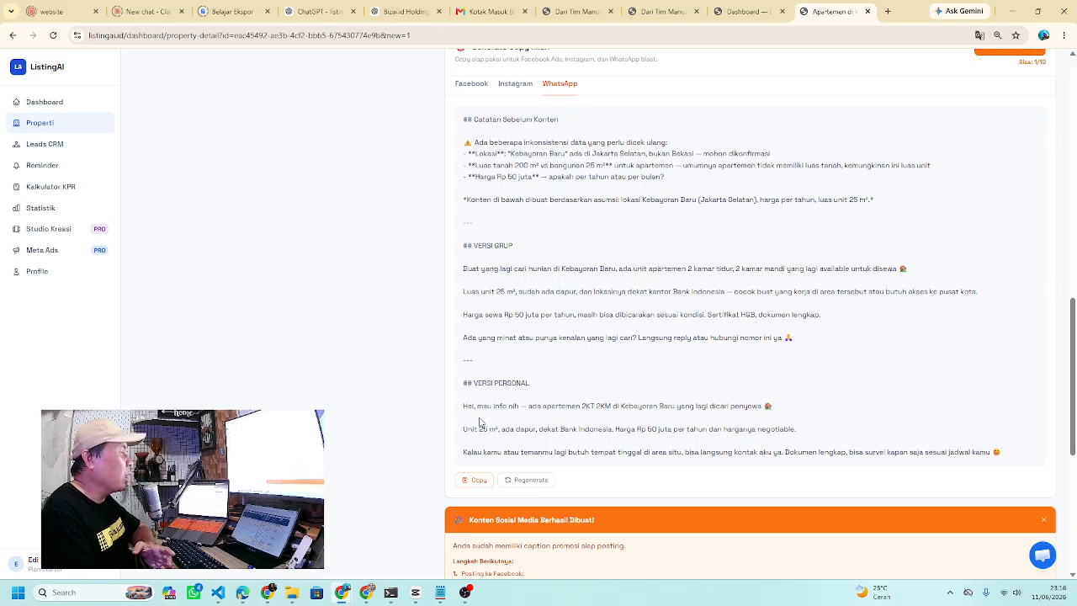
scroll(543, 433, "down", 1)
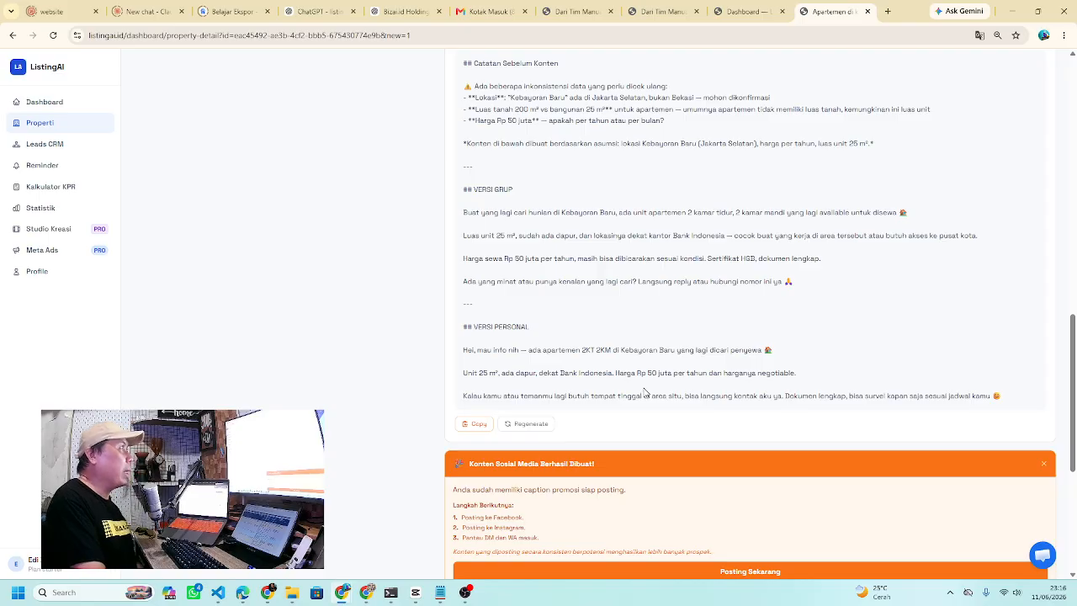
scroll(645, 393, "up", 2)
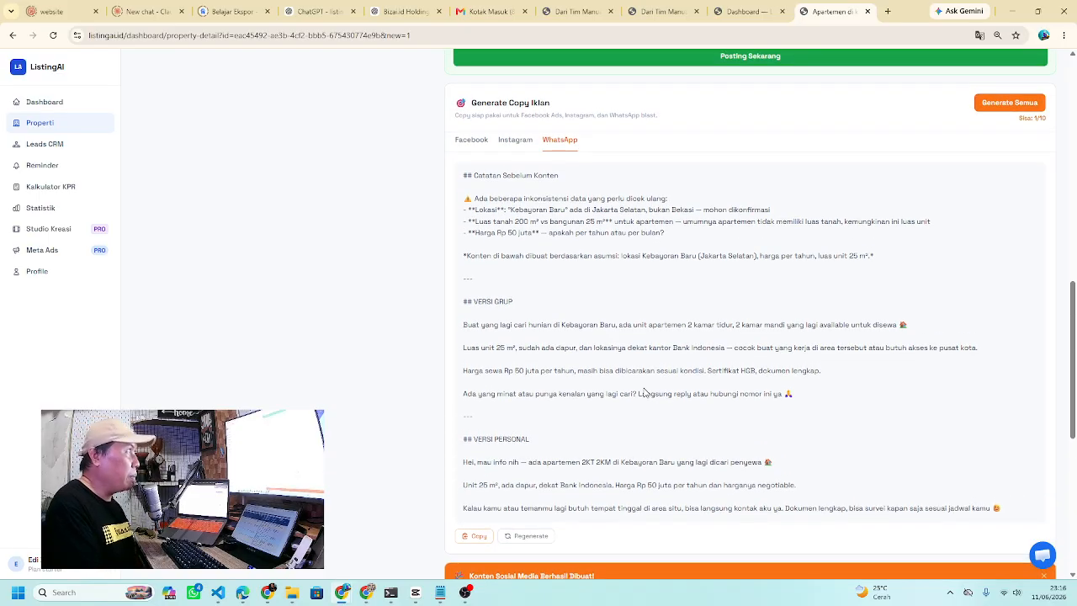
scroll(645, 393, "down", 2)
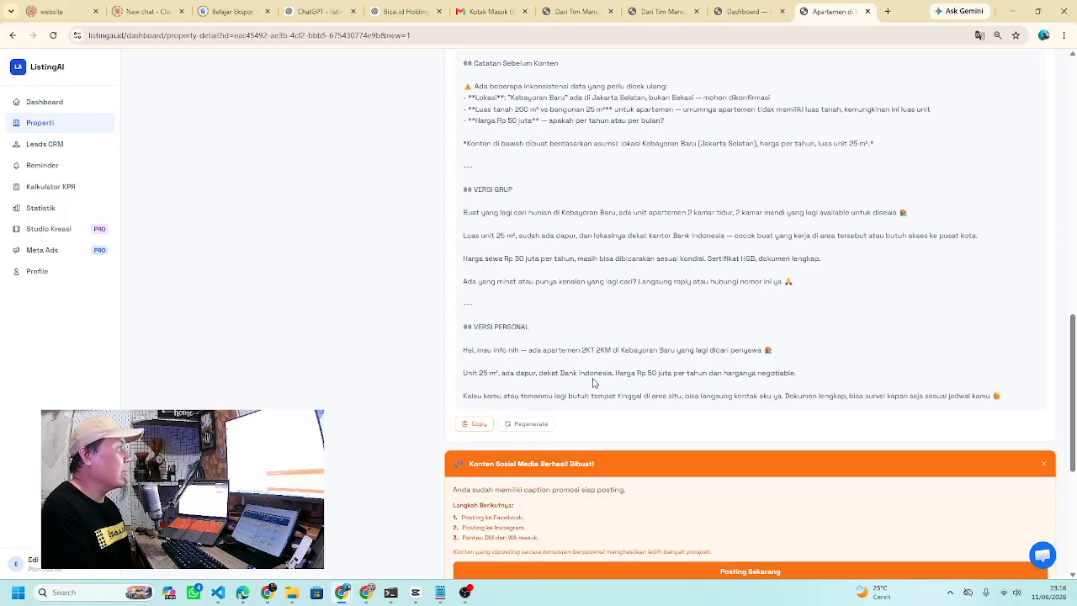
scroll(594, 384, "up", 6)
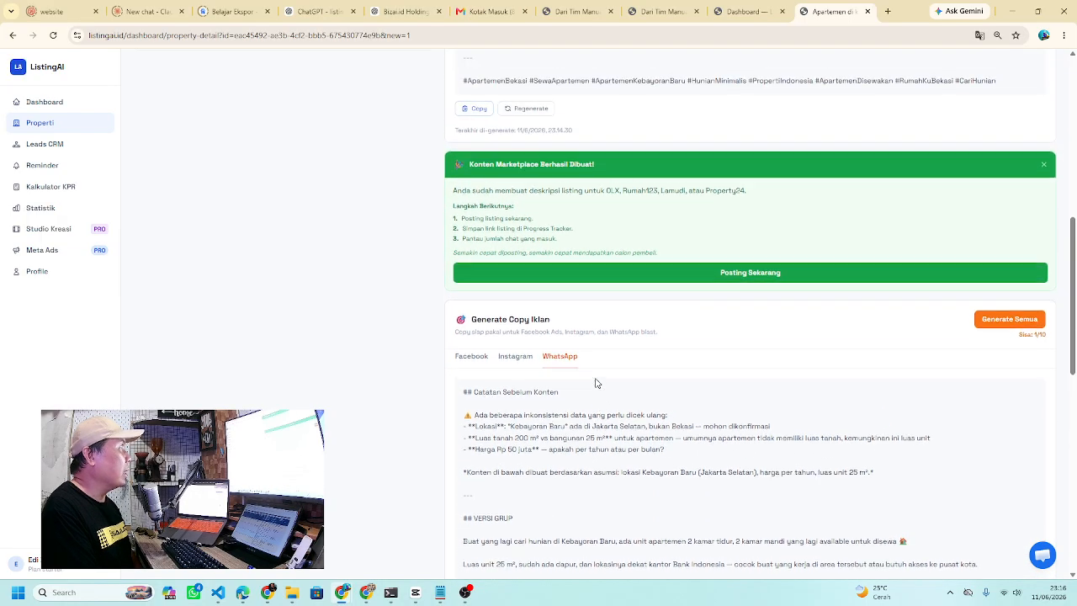
scroll(613, 288, "up", 4)
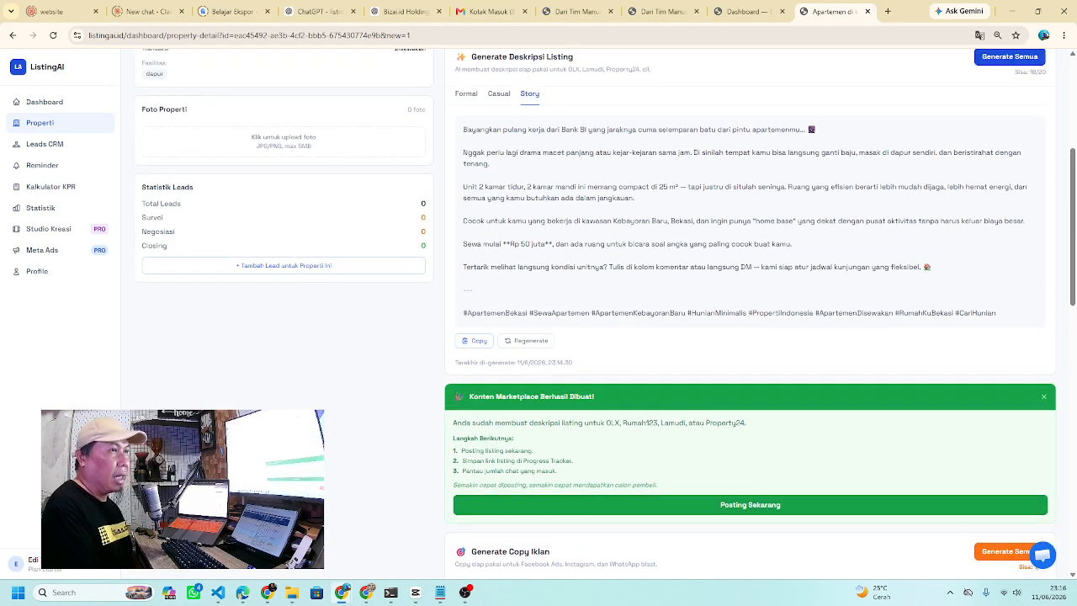
- Go to the Leads CRM board and bring up an empty Tambah Lead form
left_click(37, 144)
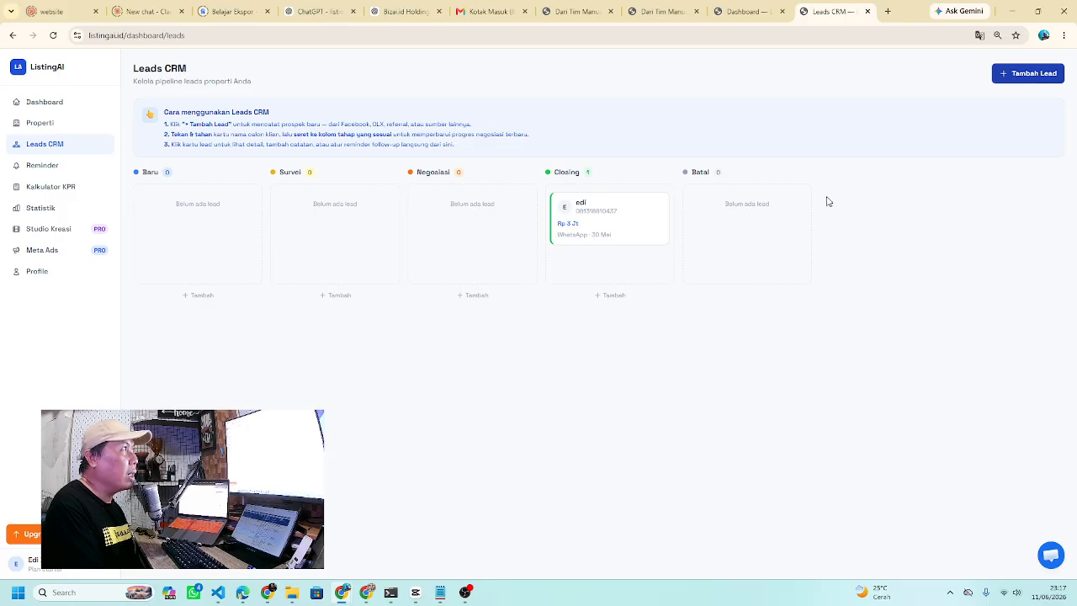
left_click(1011, 75)
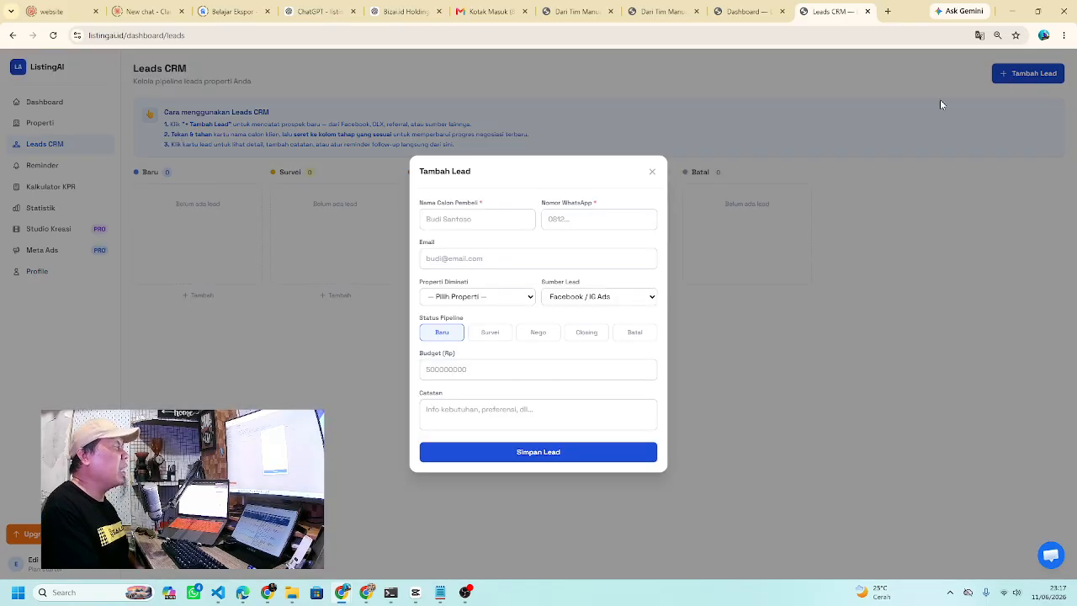
- Enter the new lead's name, WhatsApp number and e-mail address
left_click(461, 220)
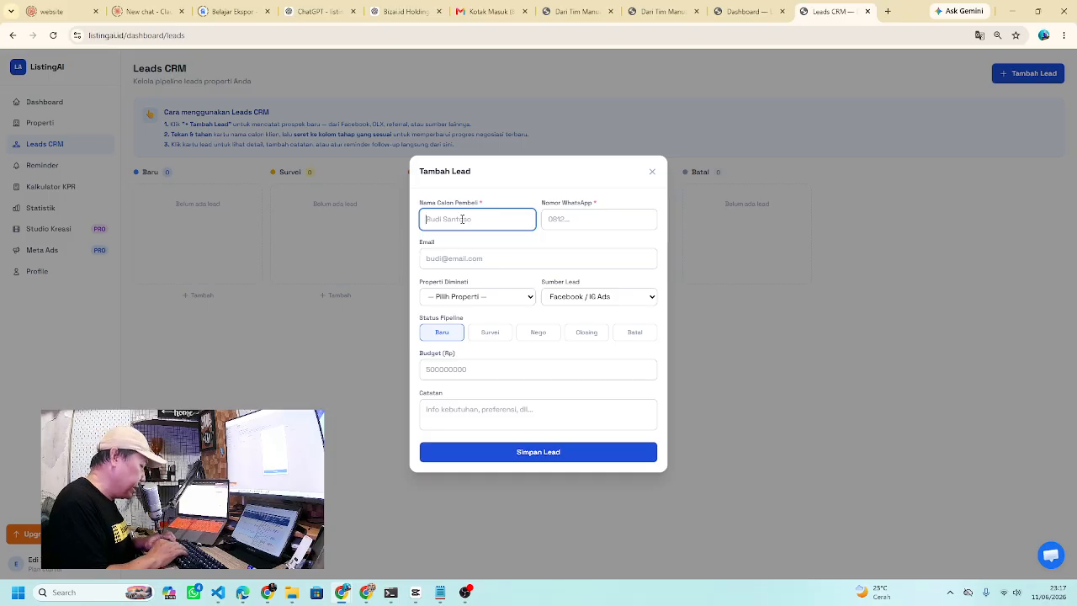
type("jack")
left_click(560, 222)
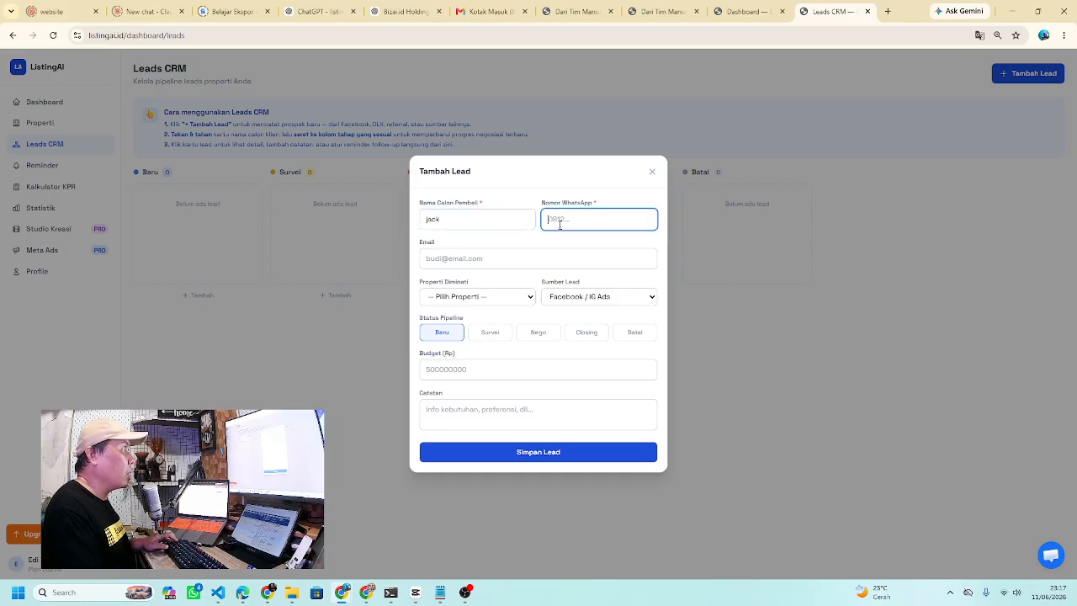
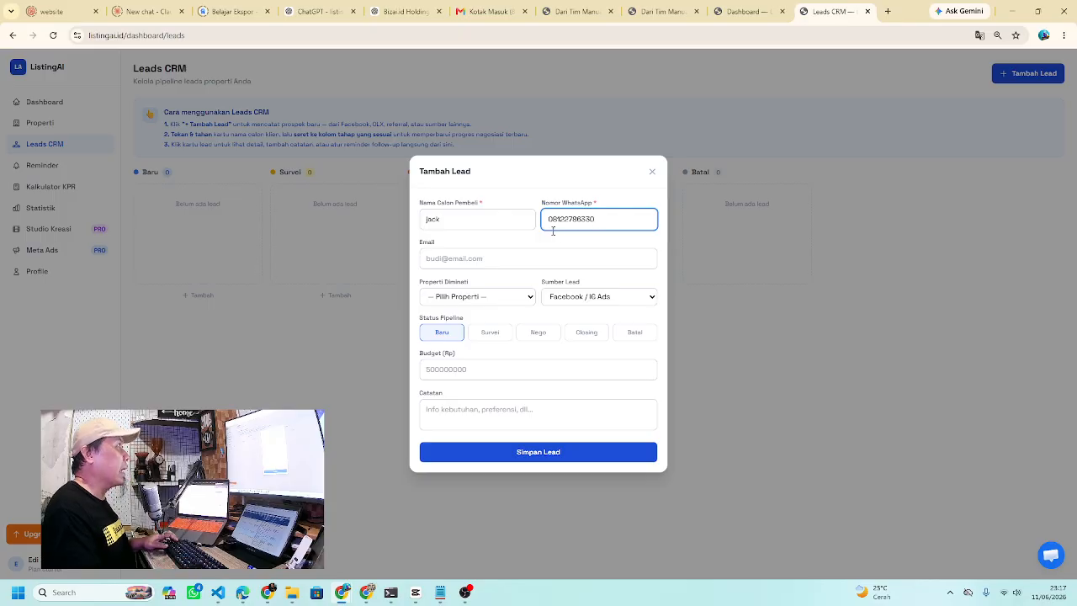
left_click(472, 263)
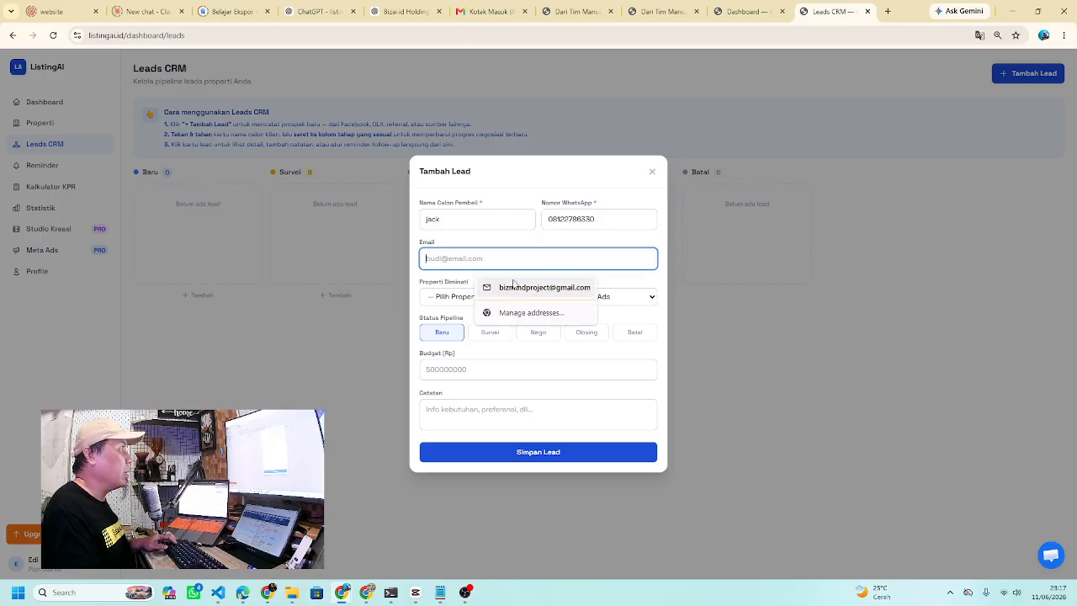
left_click(515, 287)
- Set property Apartemen - kebayoran baru, source OLX and budget 30000000, then save the lead
left_click(494, 300)
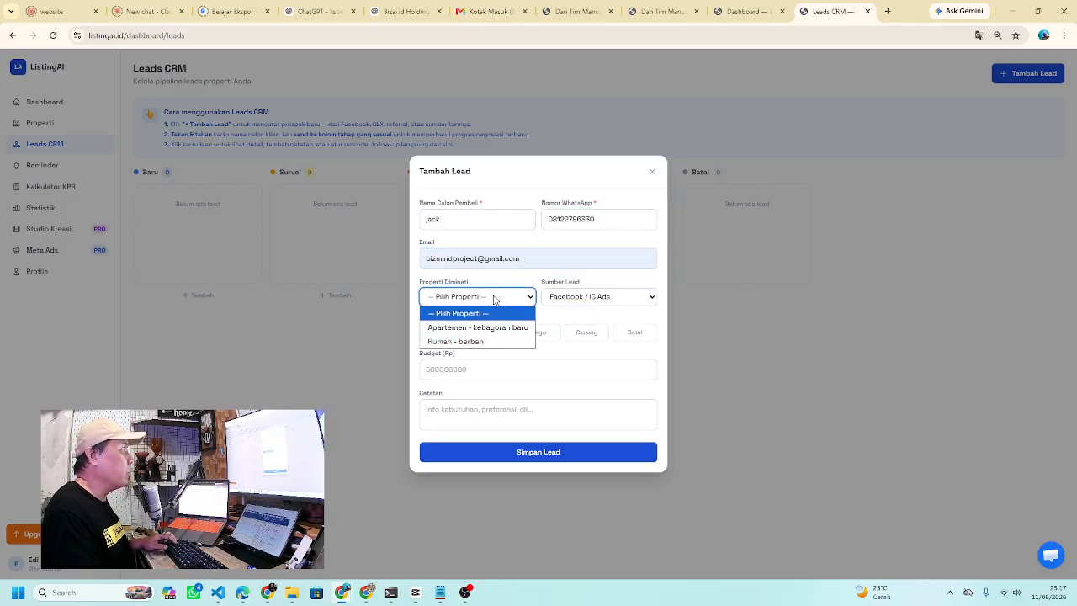
left_click(490, 328)
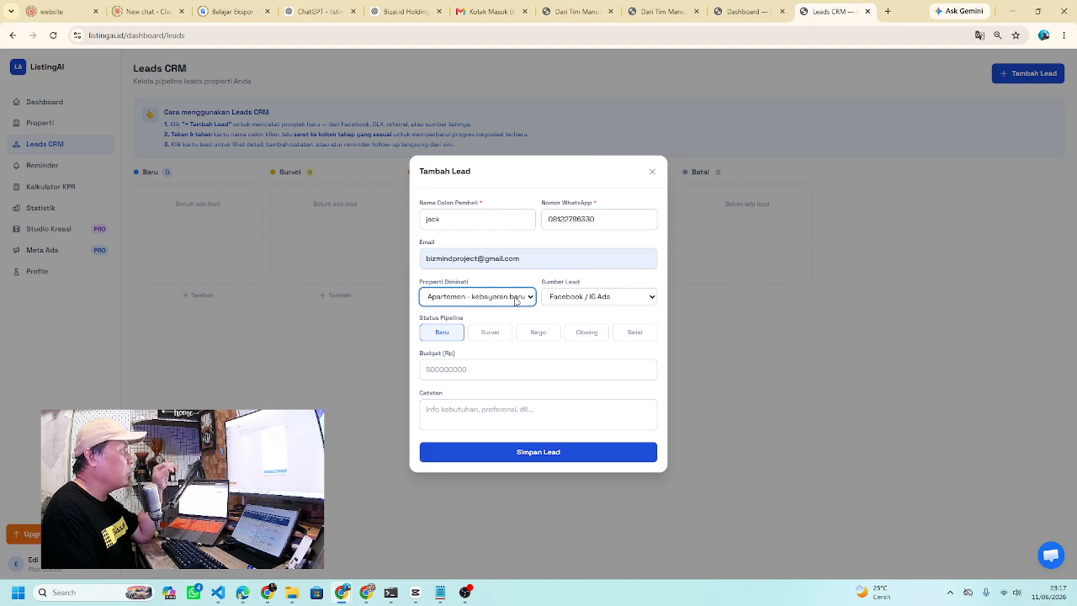
left_click(516, 299)
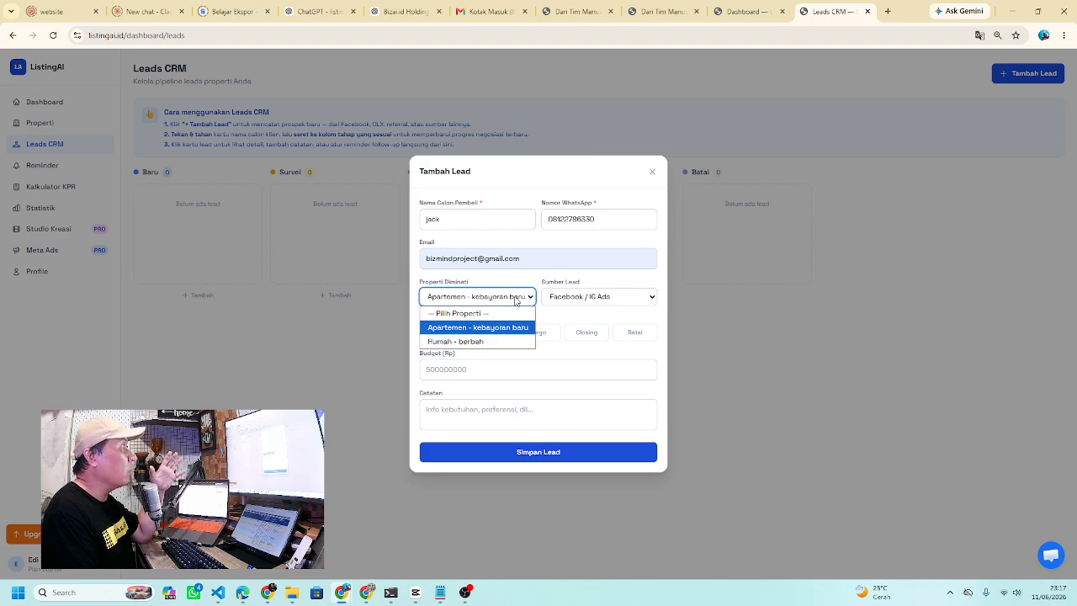
left_click(477, 329)
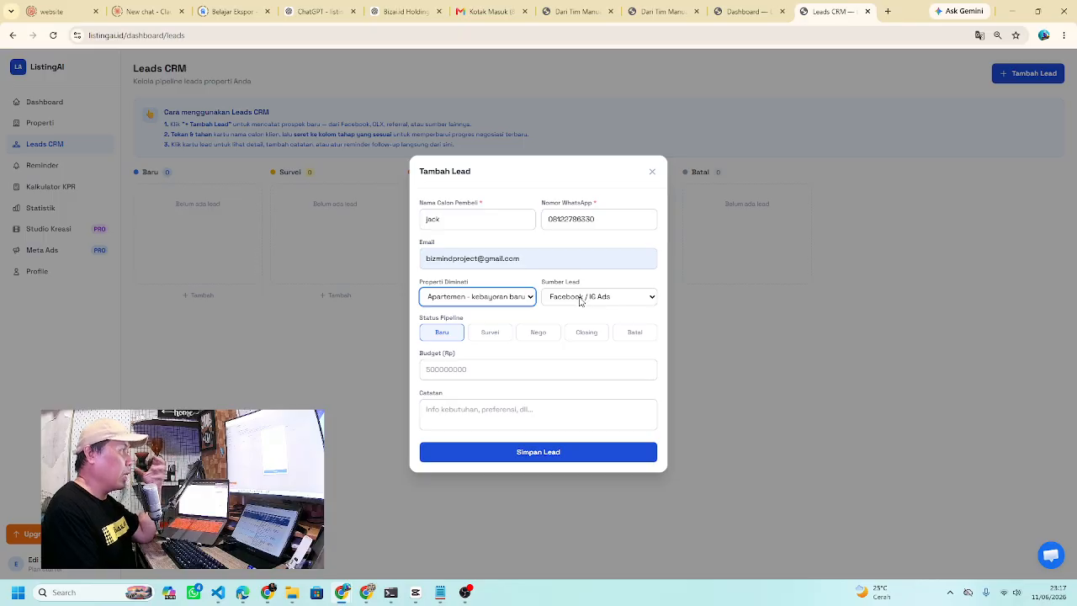
left_click(580, 302)
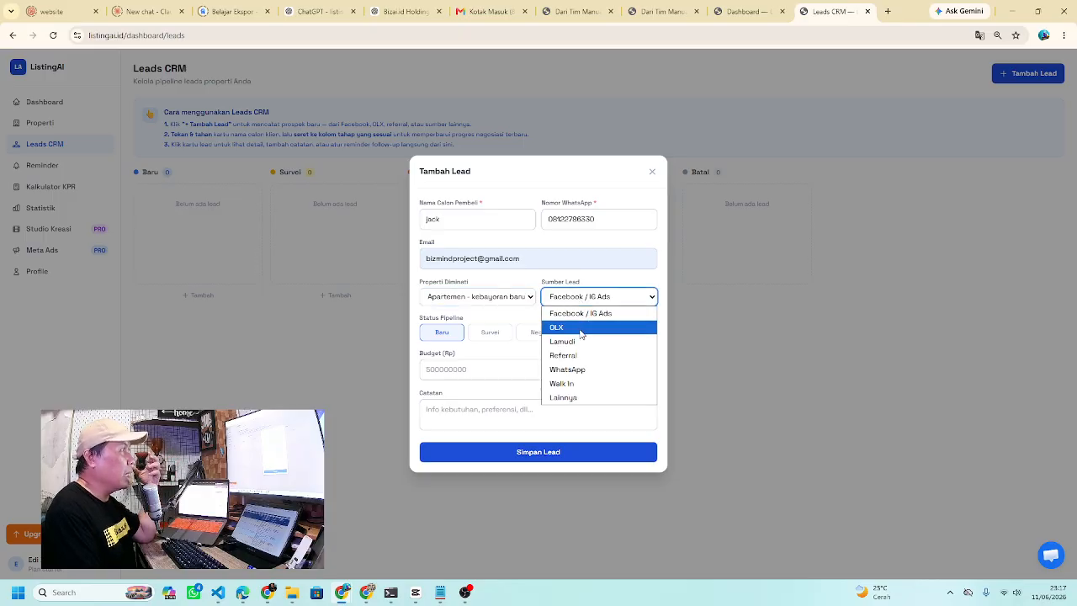
left_click(580, 328)
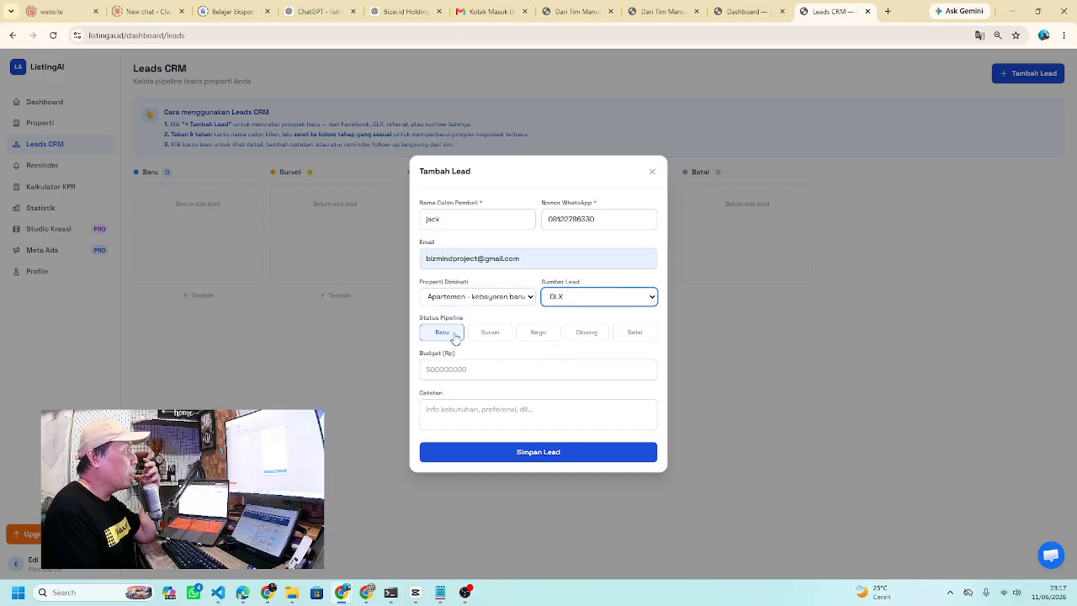
left_click(468, 368)
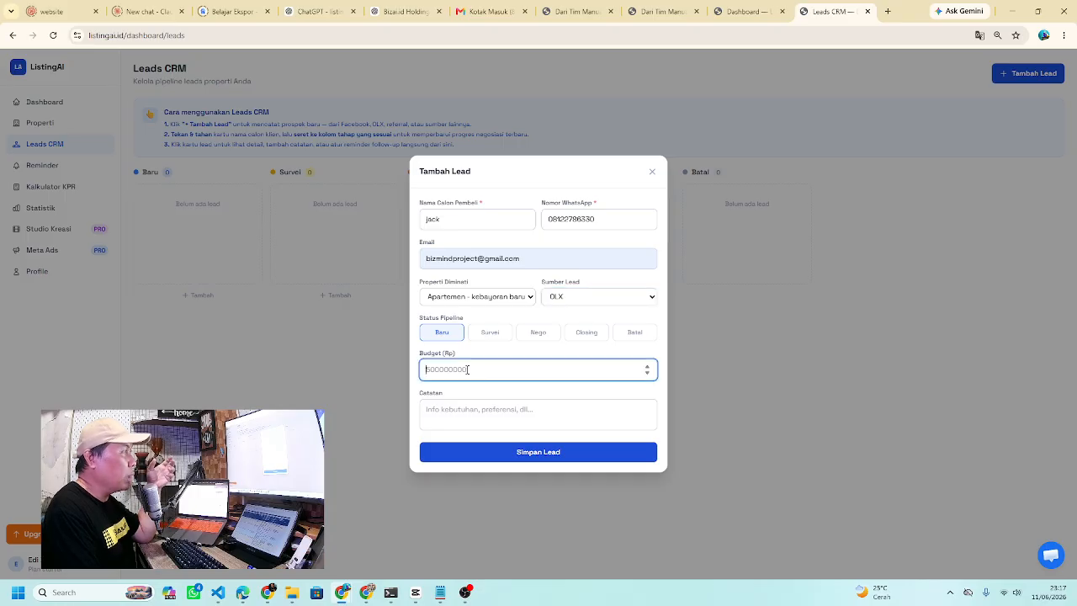
type("30000000")
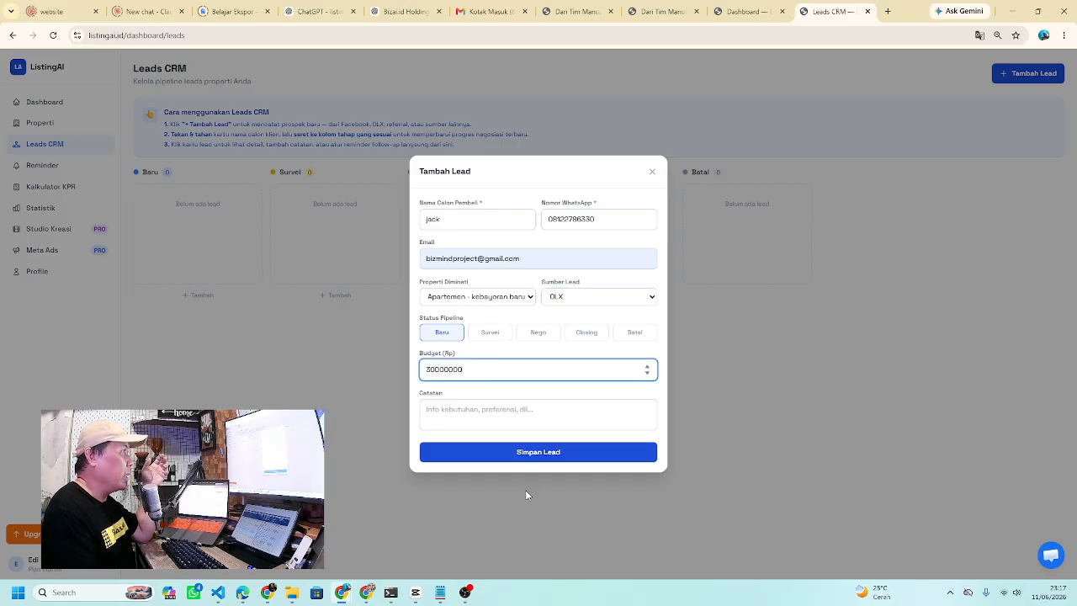
left_click(543, 459)
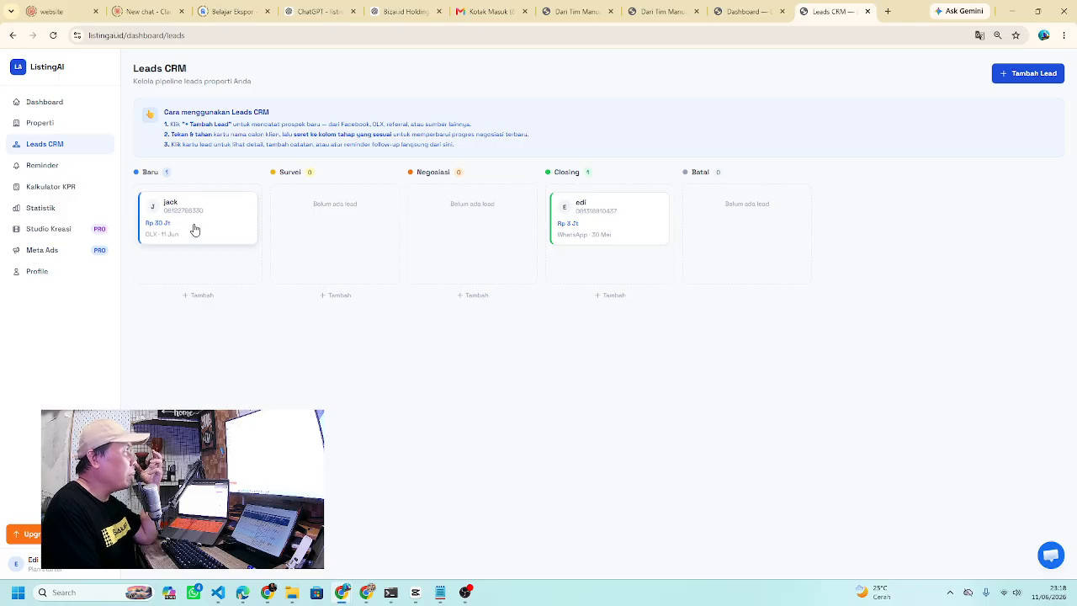
- Move the new lead to Survei, the Closing lead to Batal, then the new lead to Negosiasi
left_click_drag(197, 230, 339, 257)
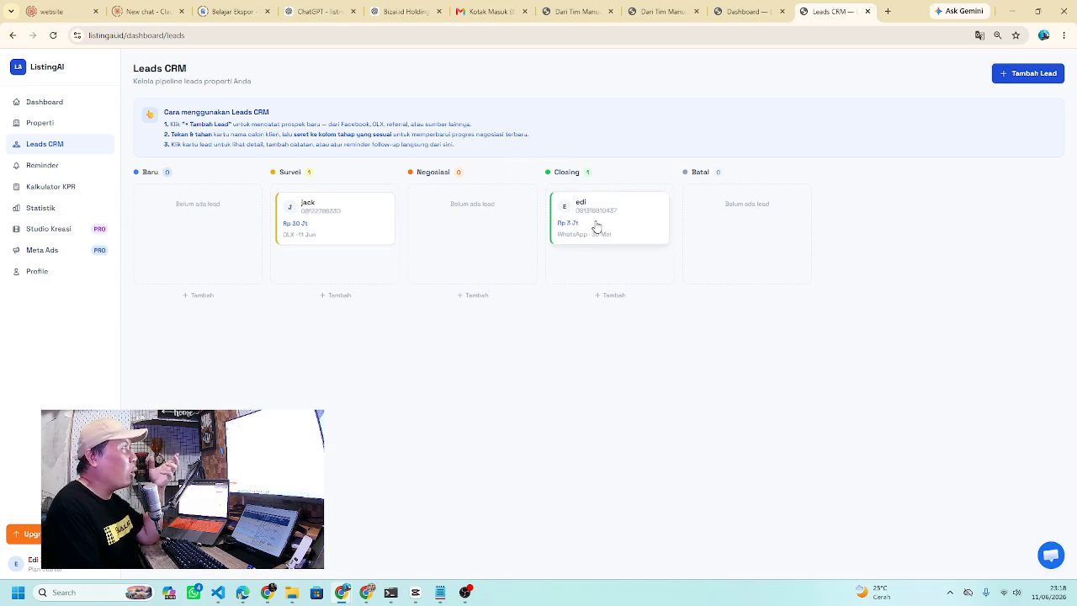
left_click_drag(596, 227, 741, 234)
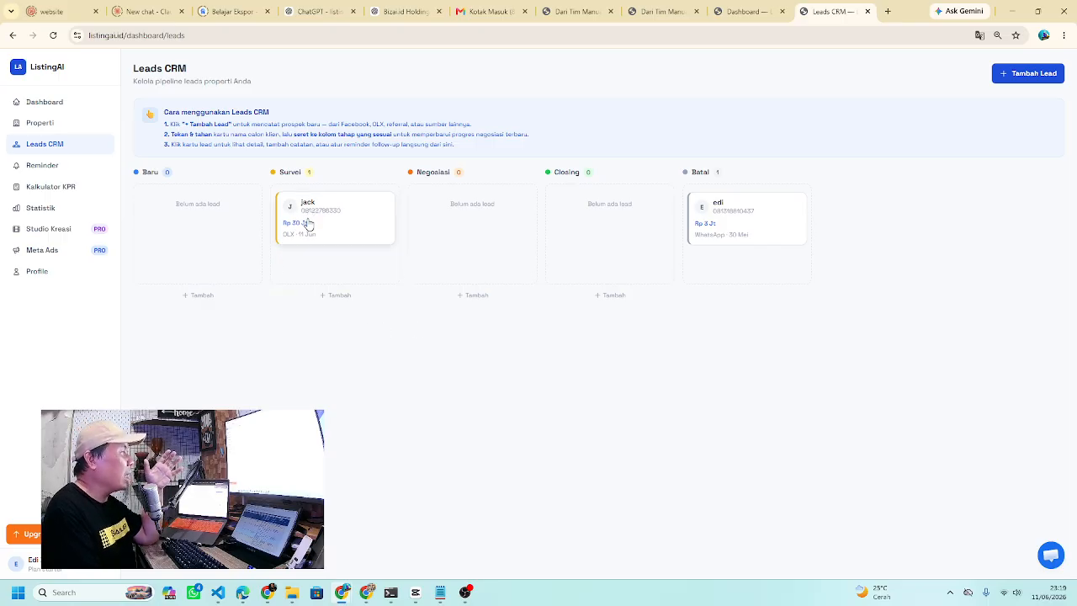
left_click_drag(309, 227, 635, 264)
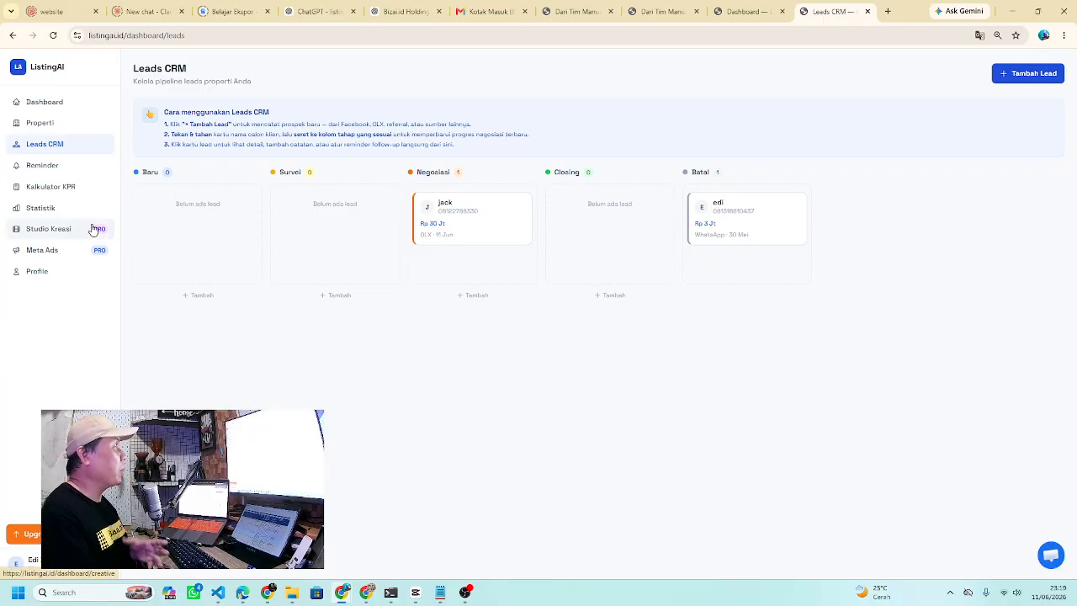
- Start a new reminder with the note 'ngajak ketemu' scheduled for 12 June at 01:20
left_click(47, 170)
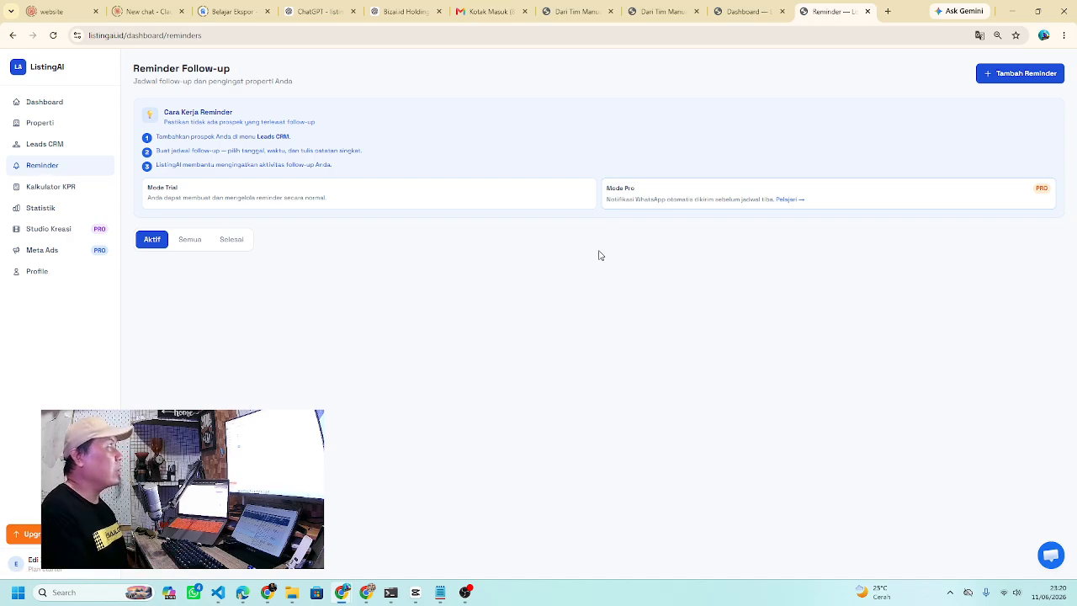
left_click(1014, 74)
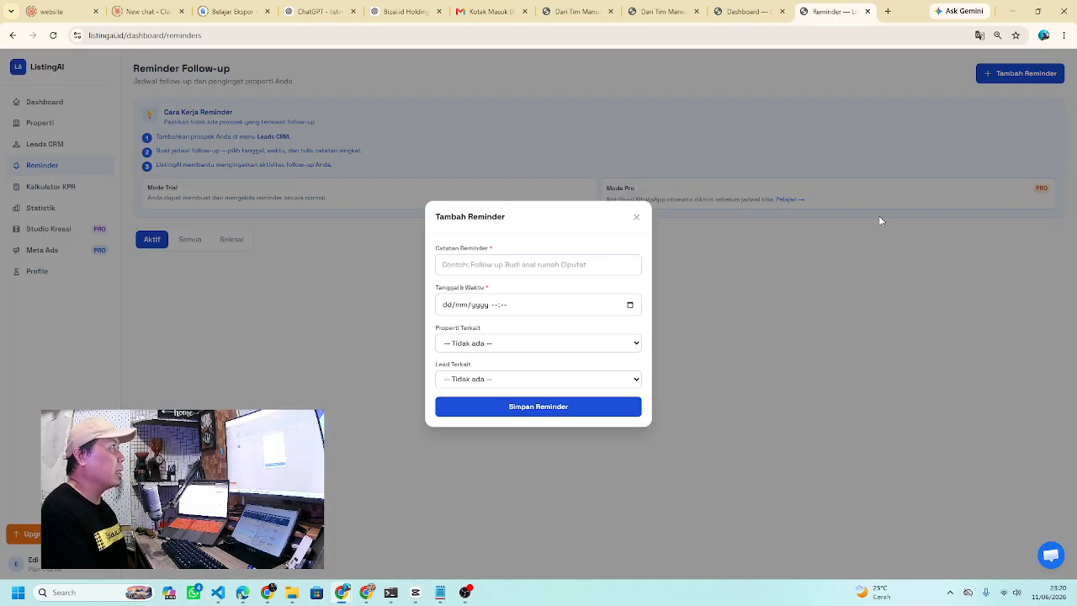
left_click(591, 264)
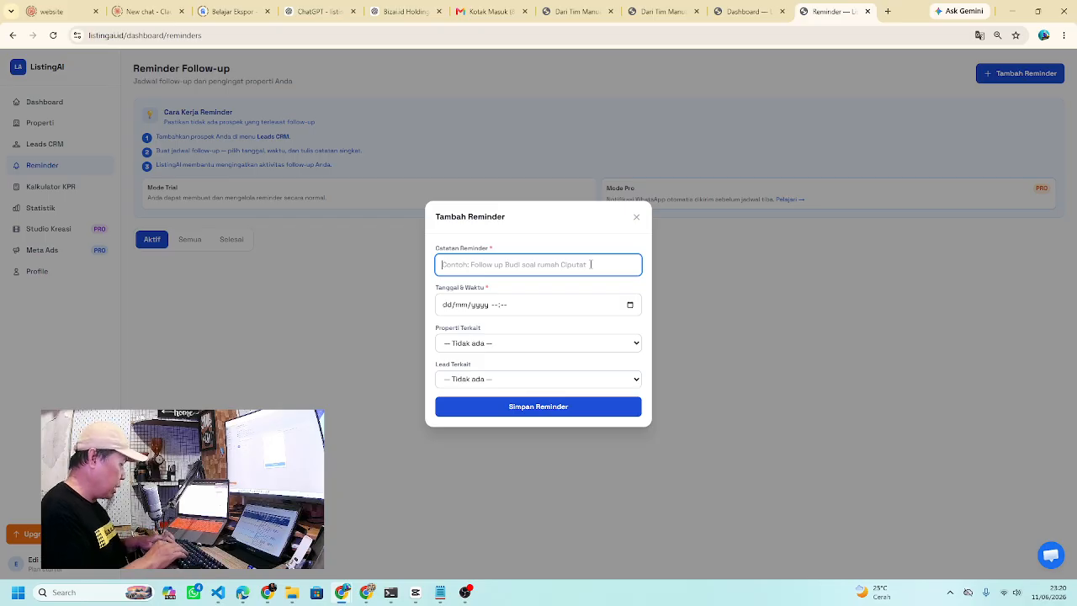
type("ng")
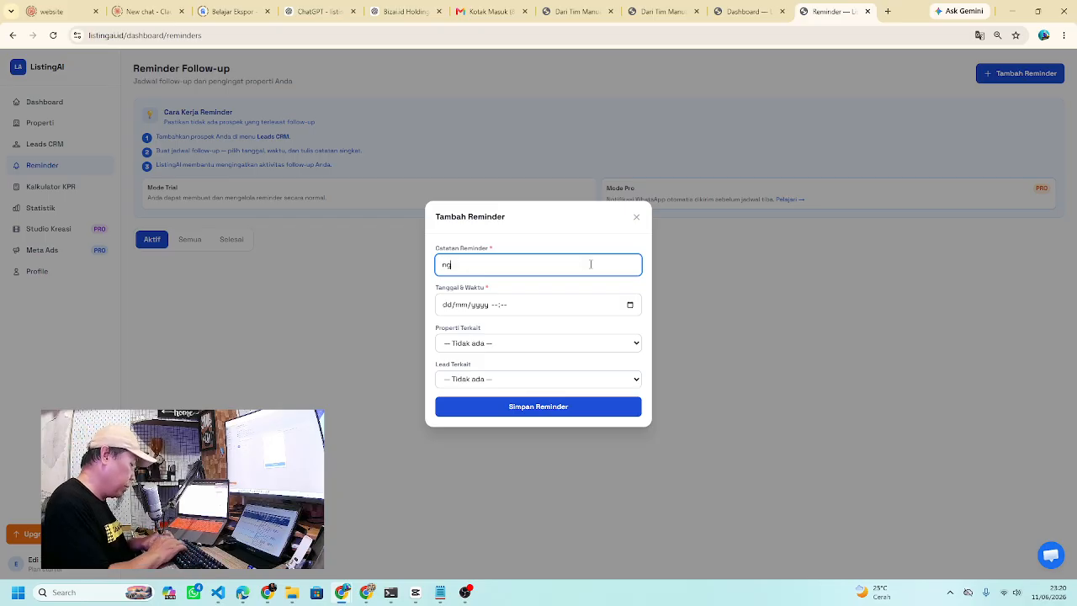
type("ajak ketemu")
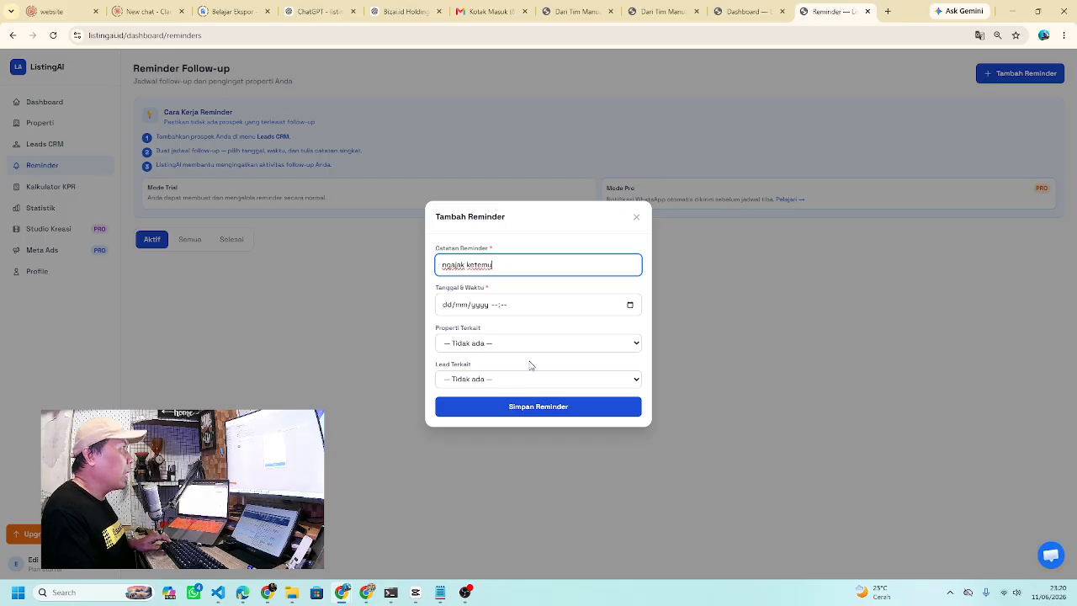
left_click(629, 306)
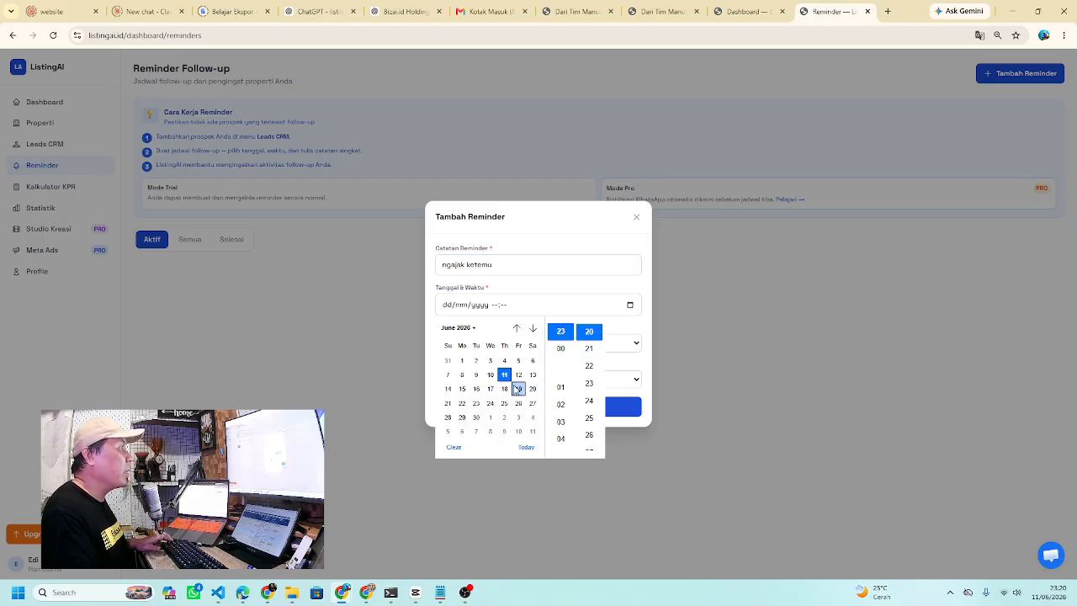
left_click(518, 375)
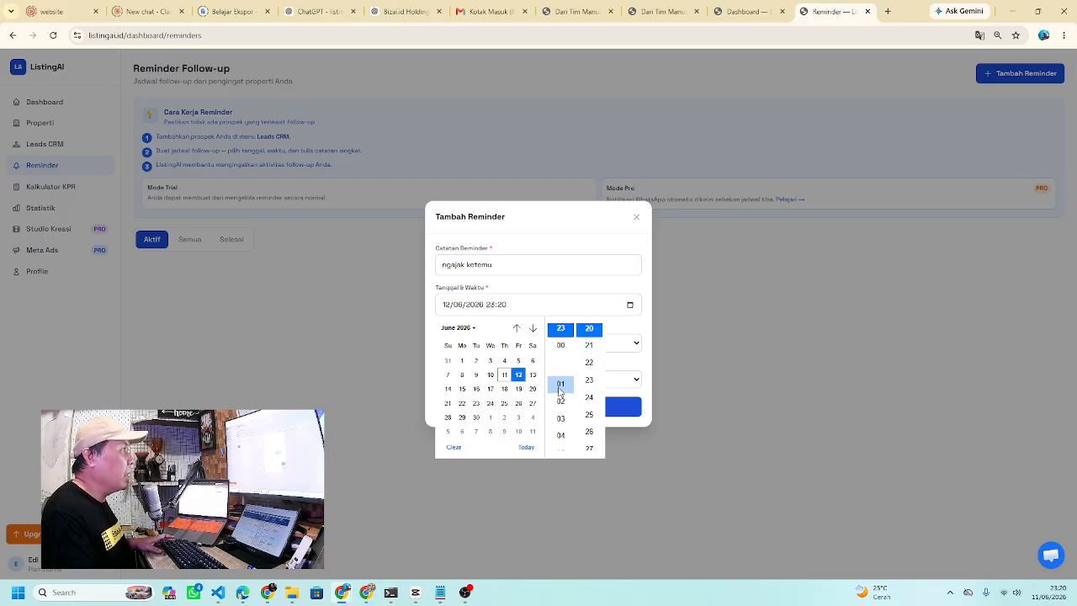
left_click(561, 384)
left_click(614, 281)
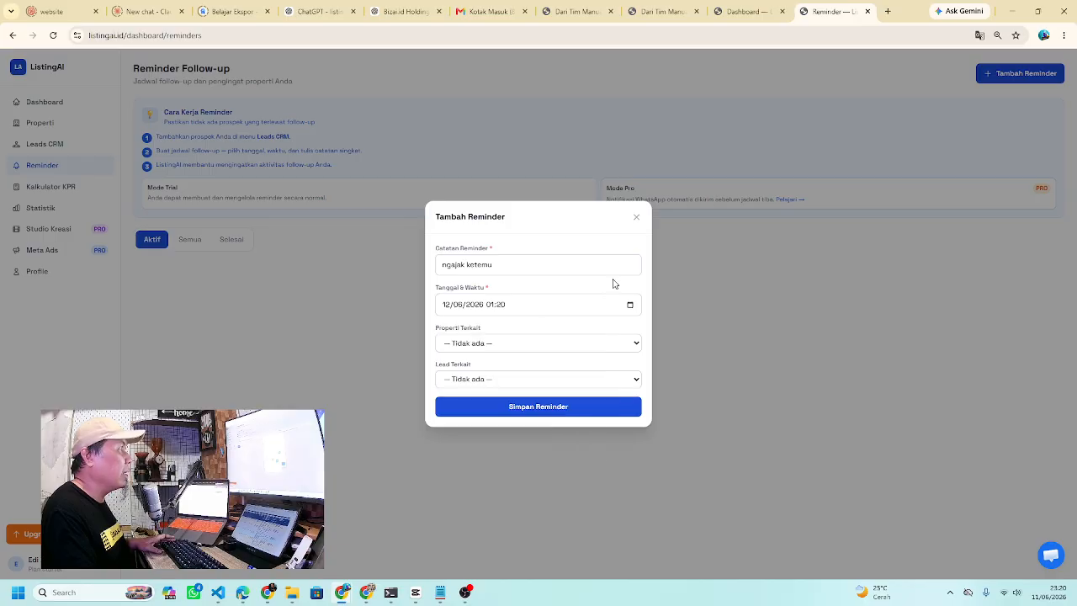
- Link the Kebayoran Baru apartment and a lead to the reminder, save it and close the form
left_click(547, 349)
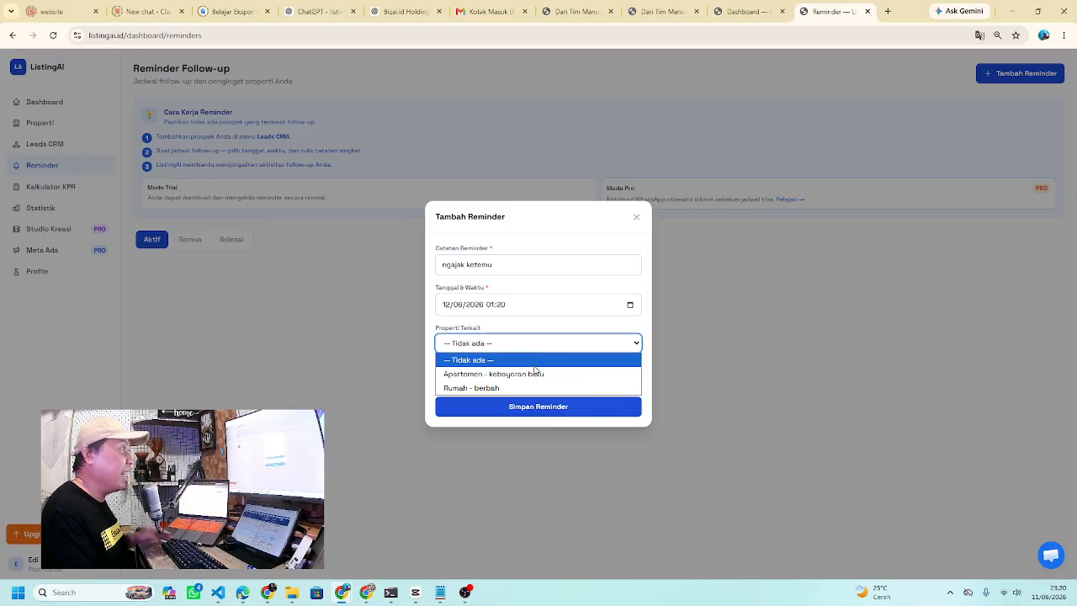
left_click(533, 374)
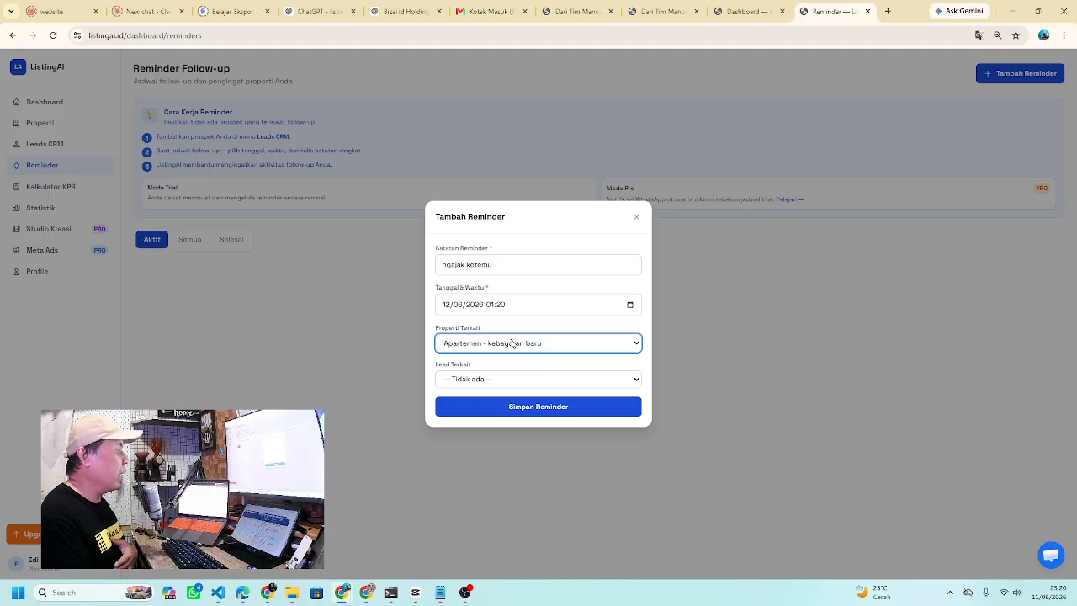
left_click(527, 378)
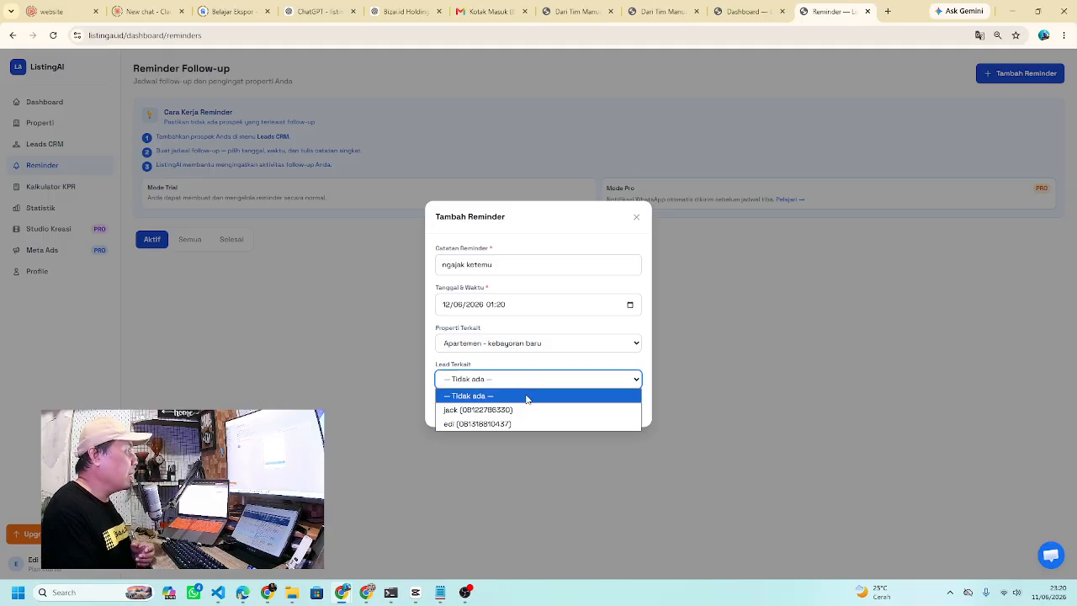
left_click(518, 410)
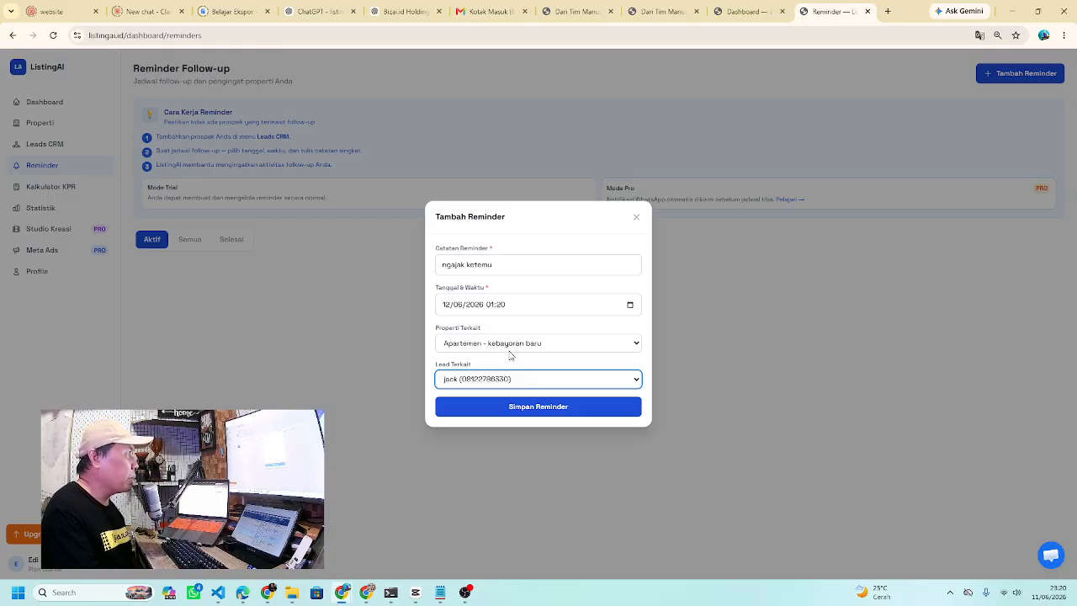
left_click(535, 417)
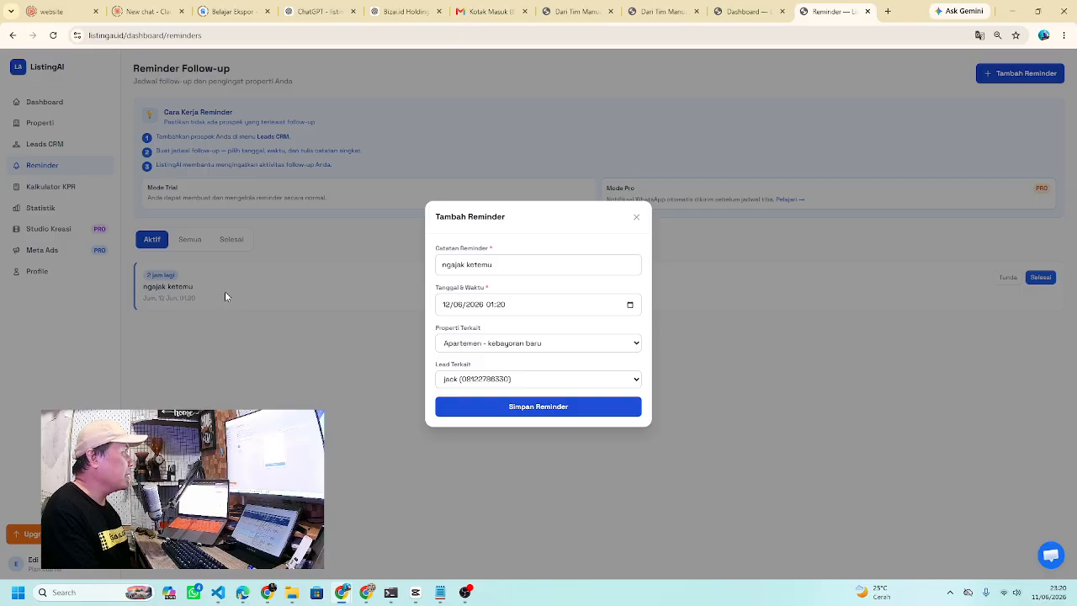
left_click(636, 217)
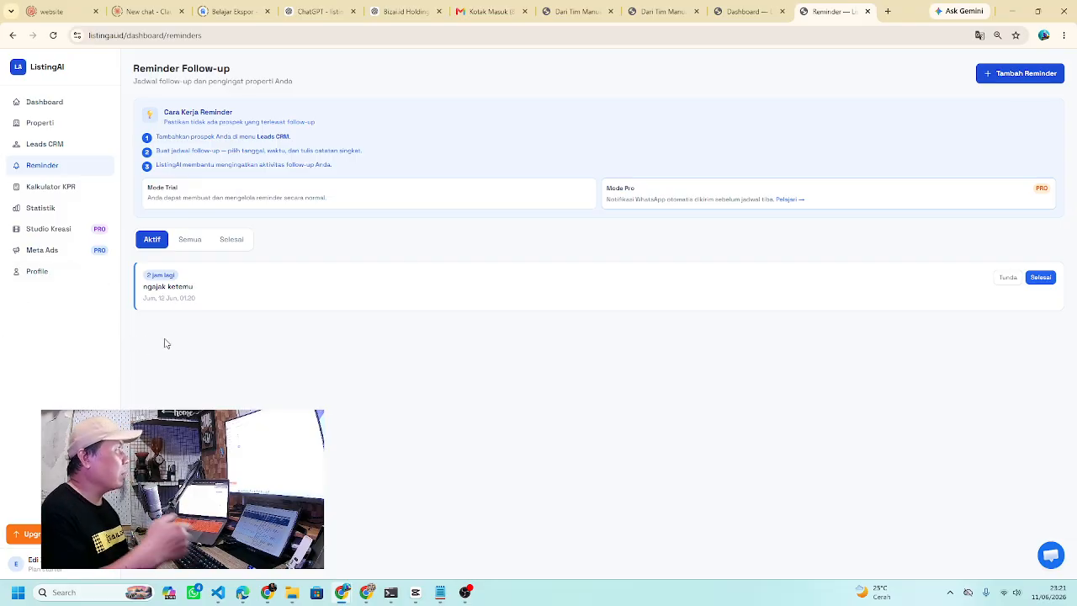
- Set the KPR calculator's down payment to 15%, then view the Statistik overview
left_click(67, 192)
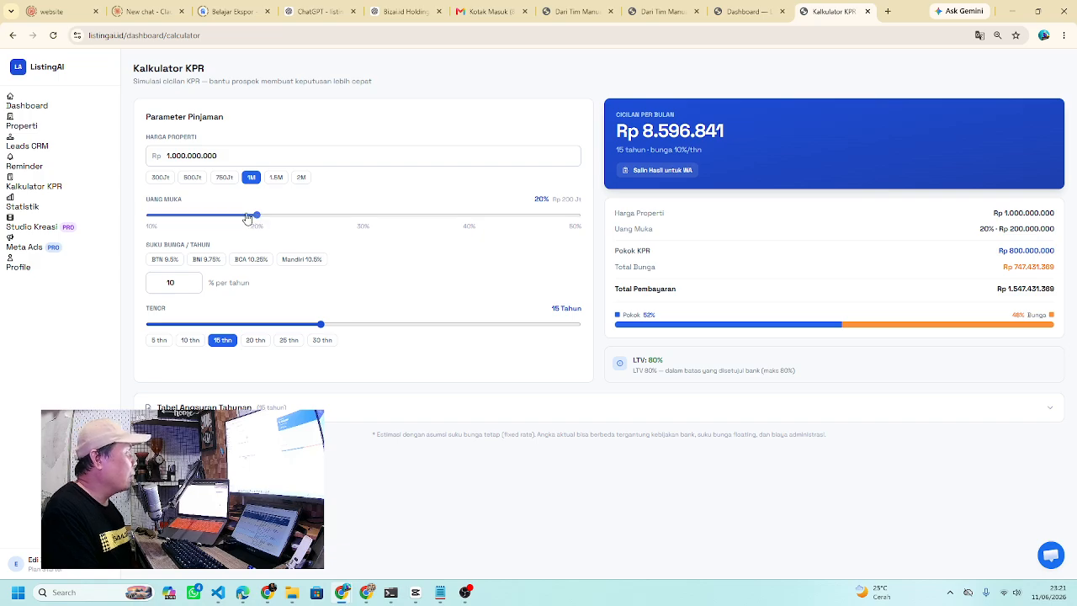
left_click_drag(247, 218, 204, 216)
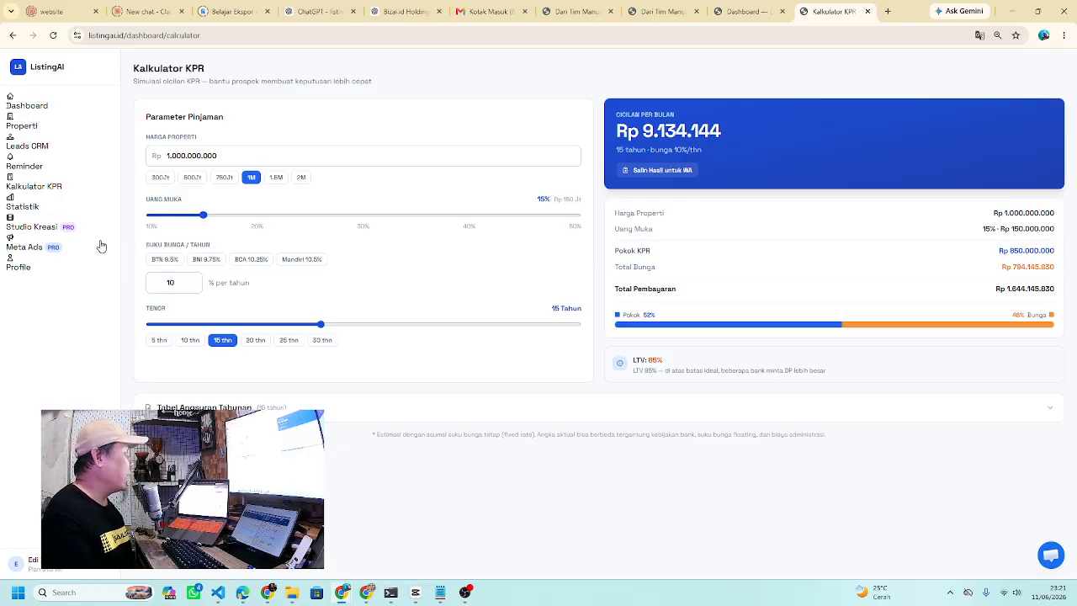
left_click(23, 213)
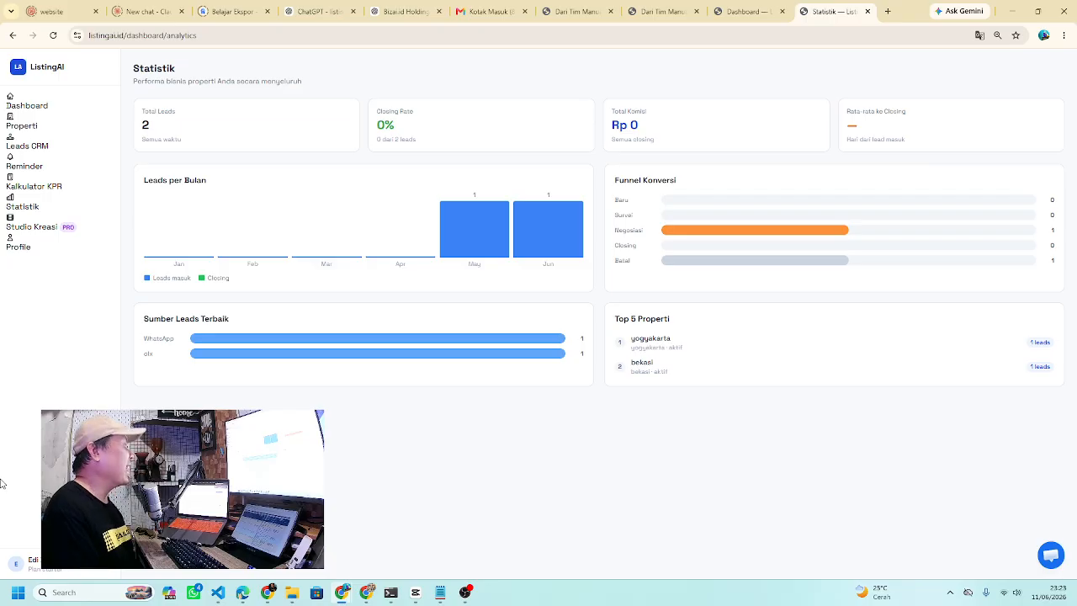
- Open Studio Kreasi to see the Studio Foto AI, Studio Video AI and Talking Photo AI examples
left_click(48, 231)
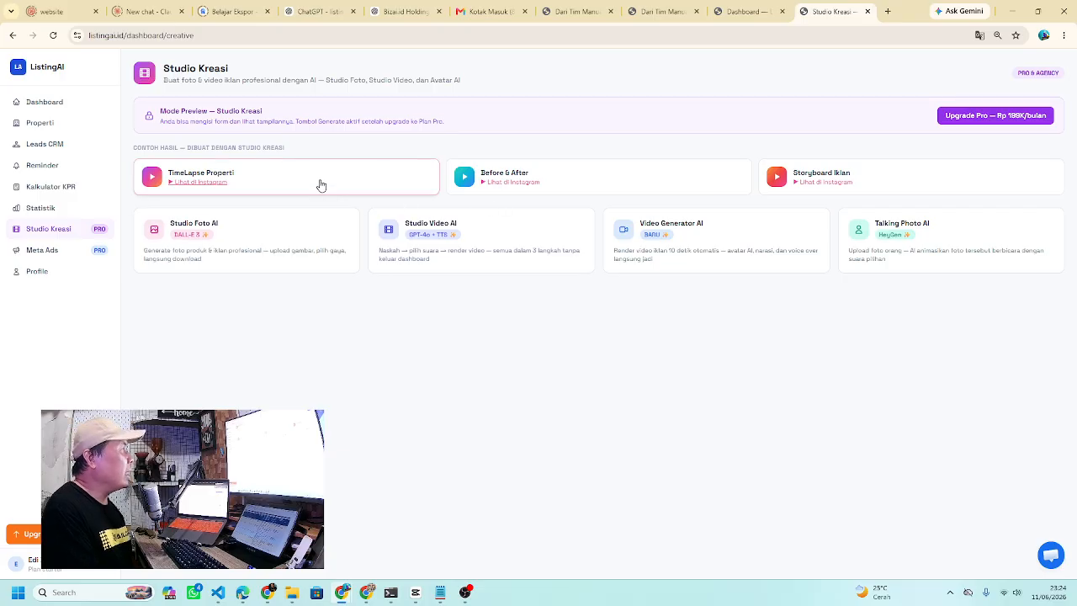
- Play the TimeLapse Properti example reel on Instagram with sound, dismissing the sign-up popup
left_click(250, 186)
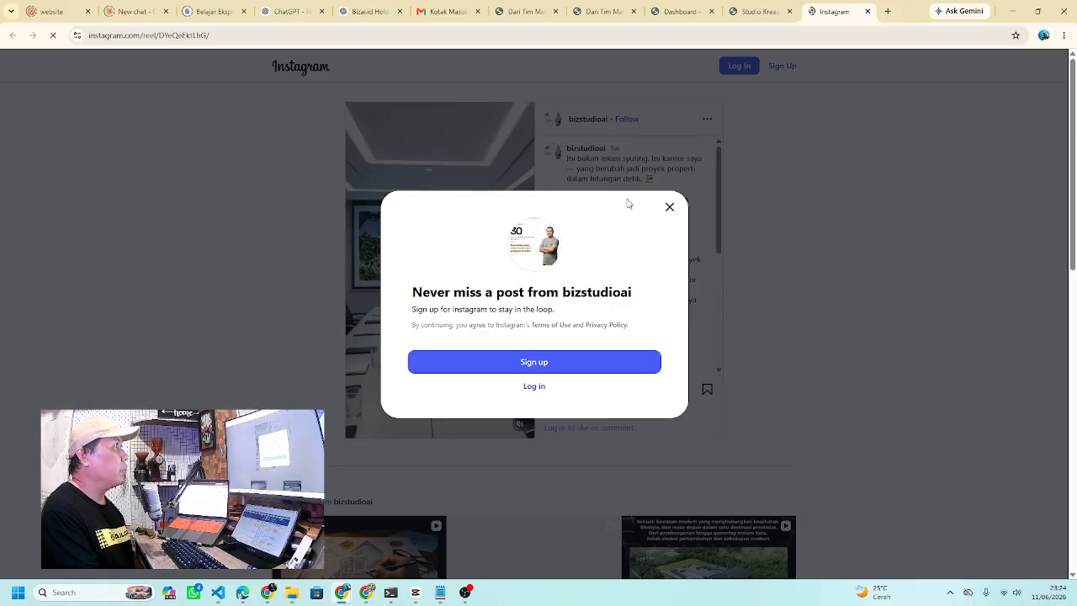
left_click(669, 207)
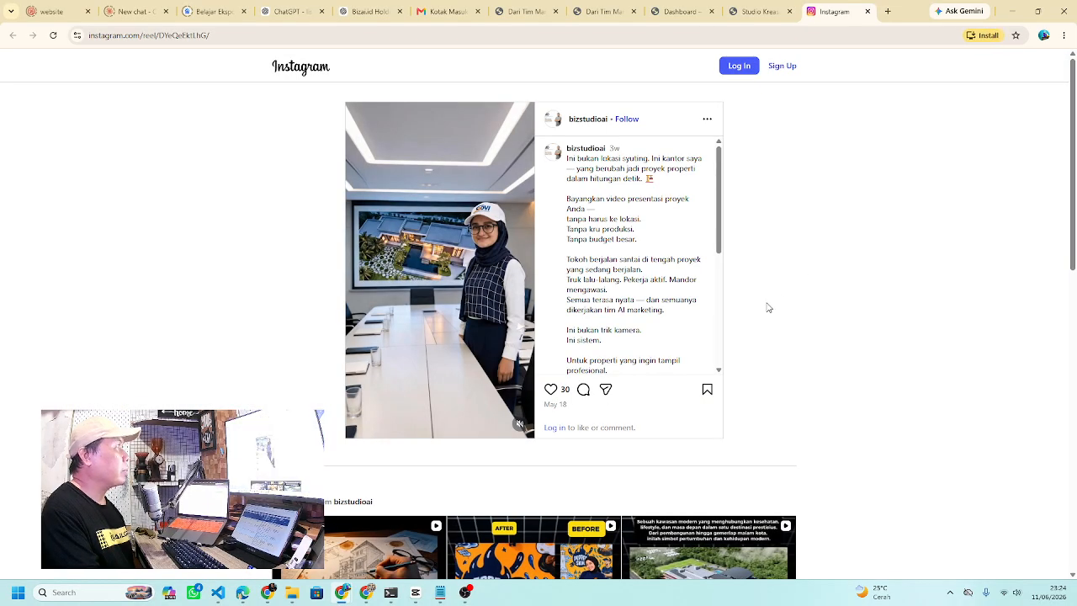
left_click(519, 424)
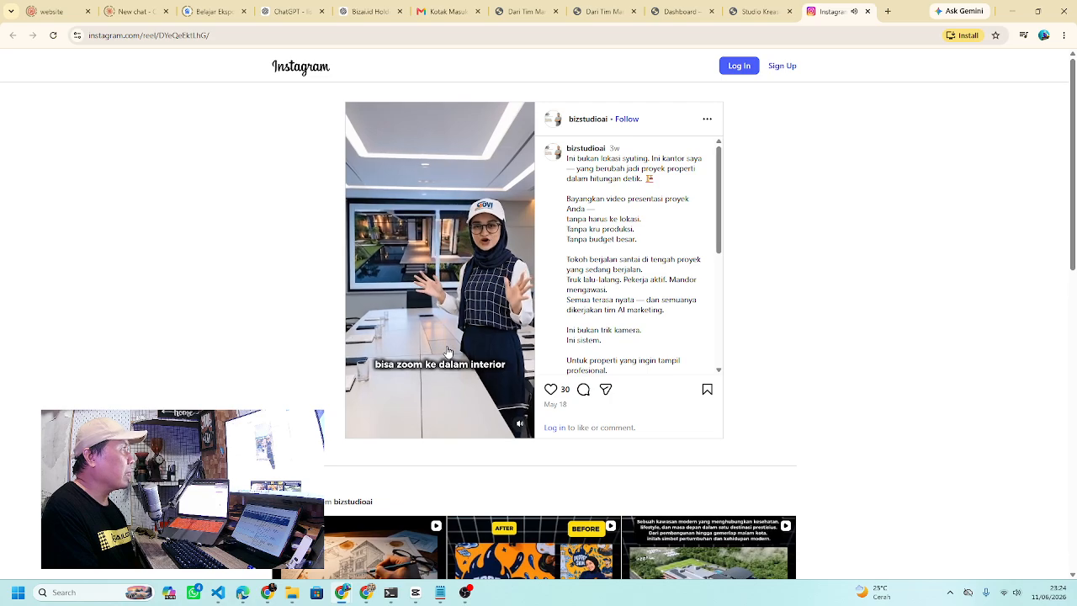
- From the Studio Kreasi page, open the Before & After example reel and dismiss its sign-up popup
left_click(759, 11)
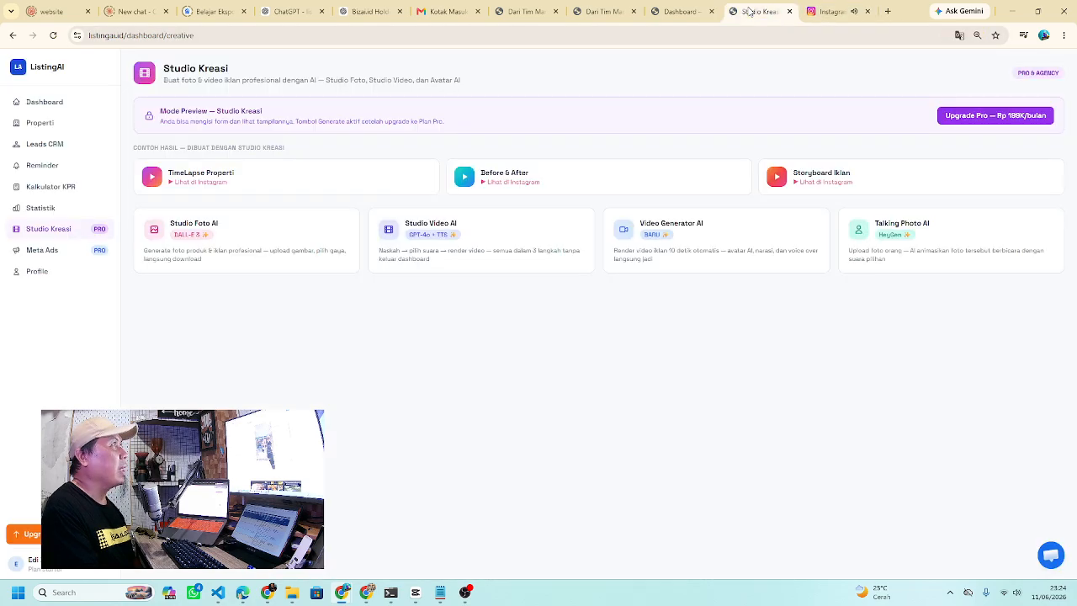
left_click(639, 178)
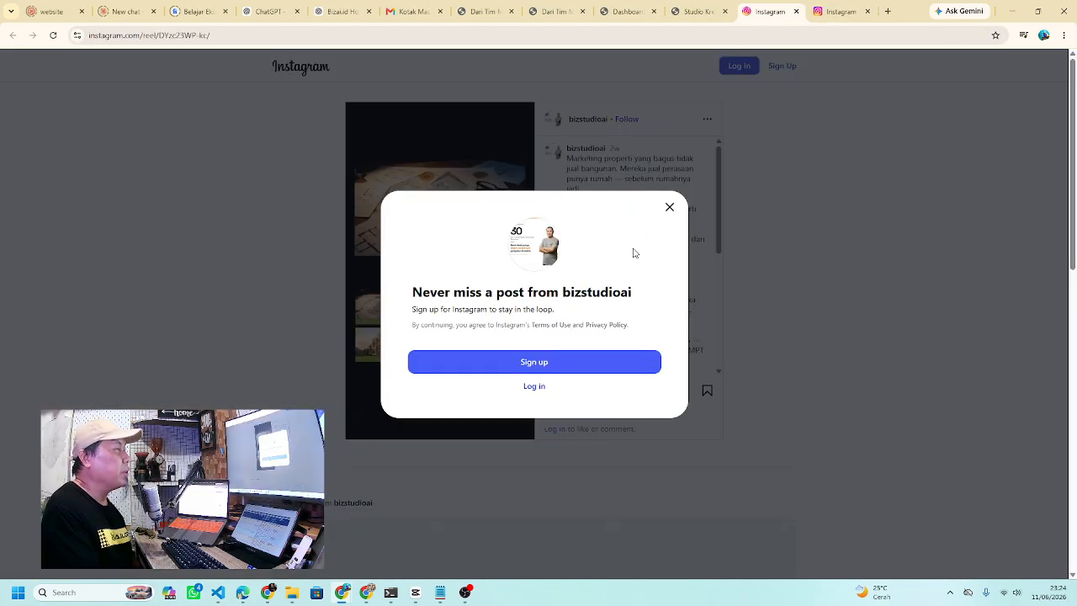
left_click(671, 208)
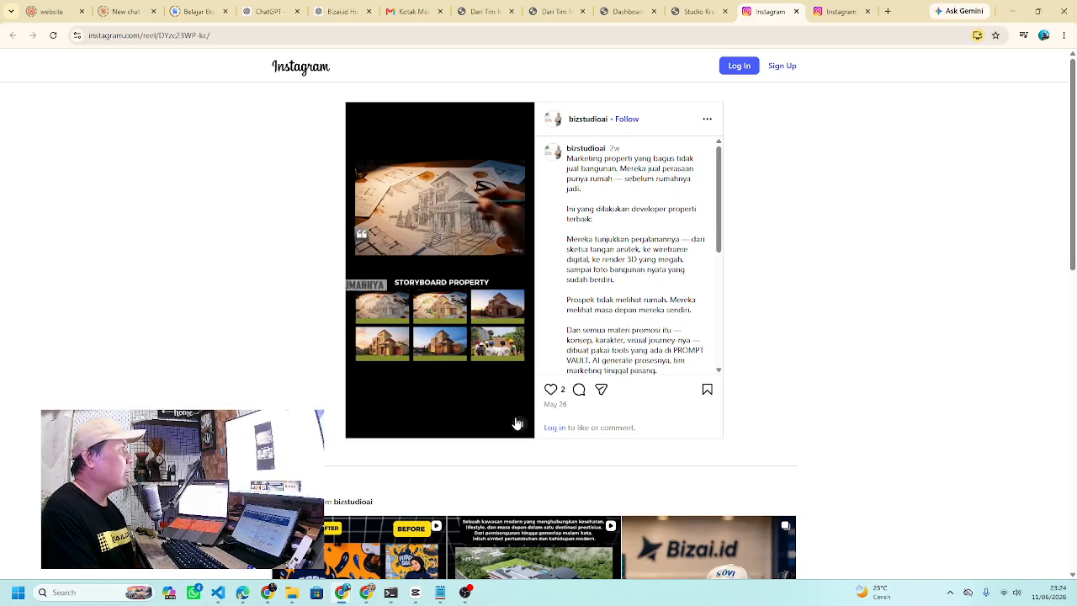
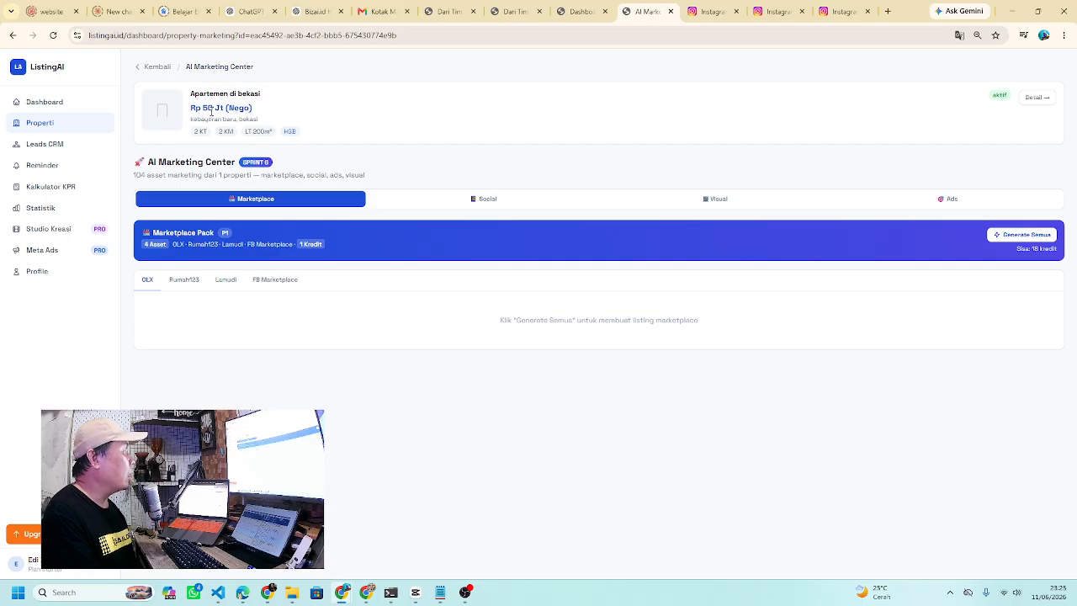
- Generate all marketplace listings for the Bekasi apartment, then preview the Social, Visual and Ads packs
left_click(1030, 237)
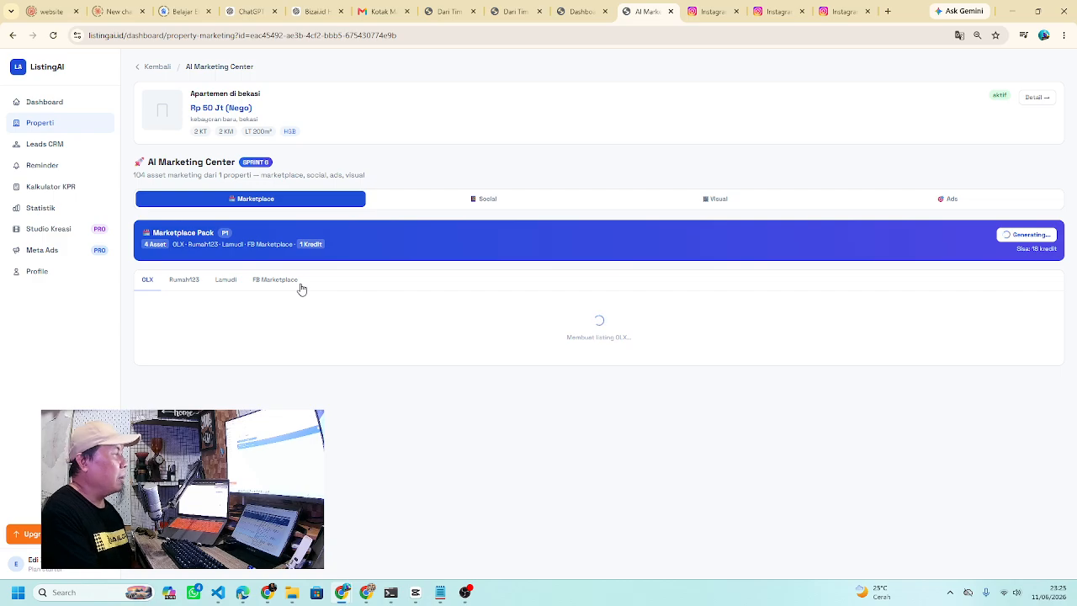
left_click(510, 206)
left_click(721, 202)
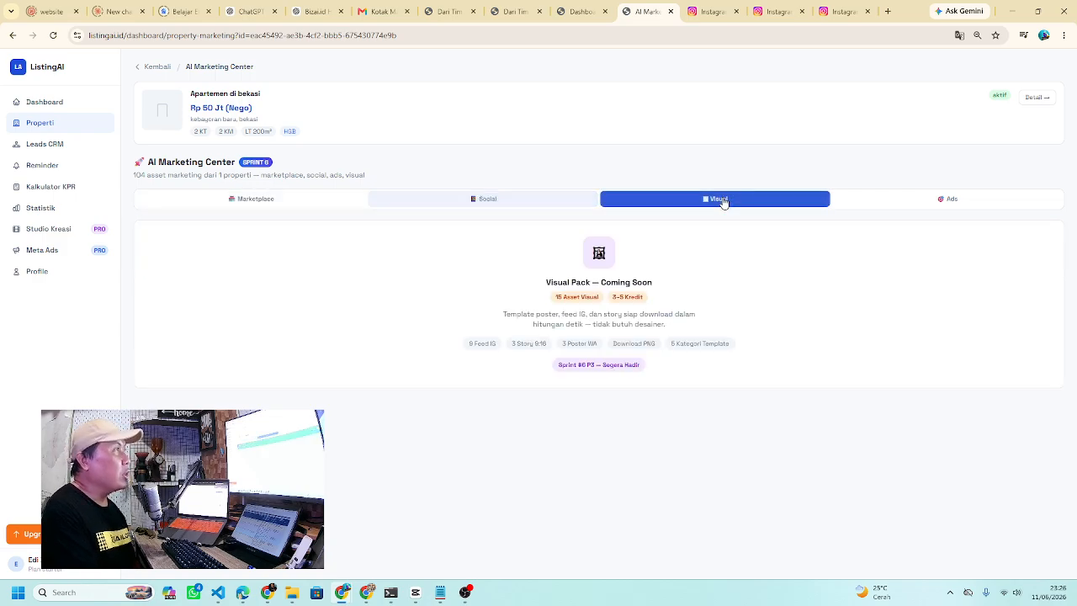
left_click(954, 208)
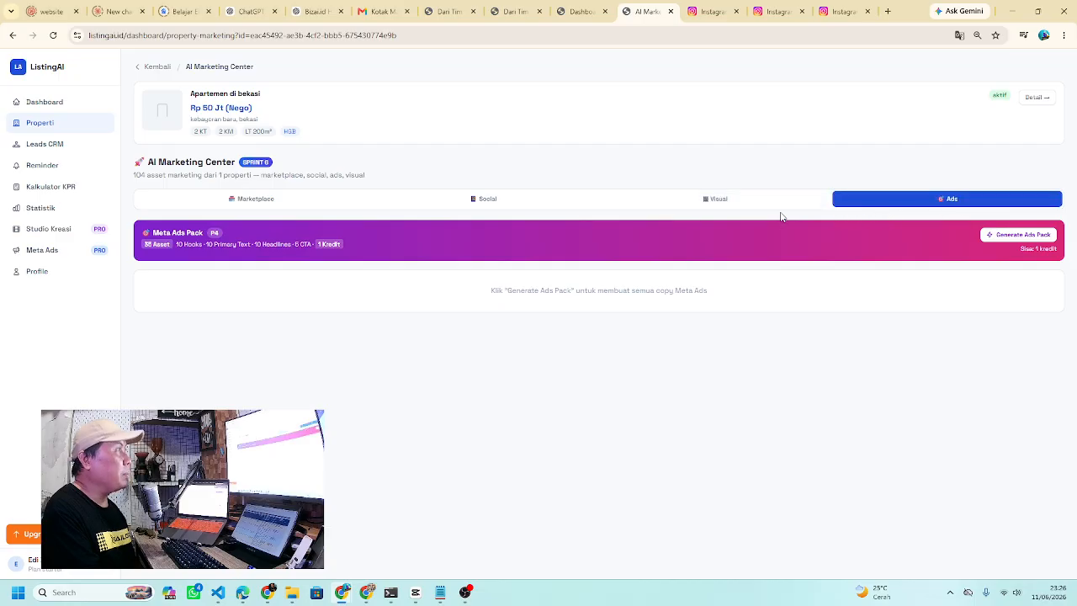
left_click(720, 207)
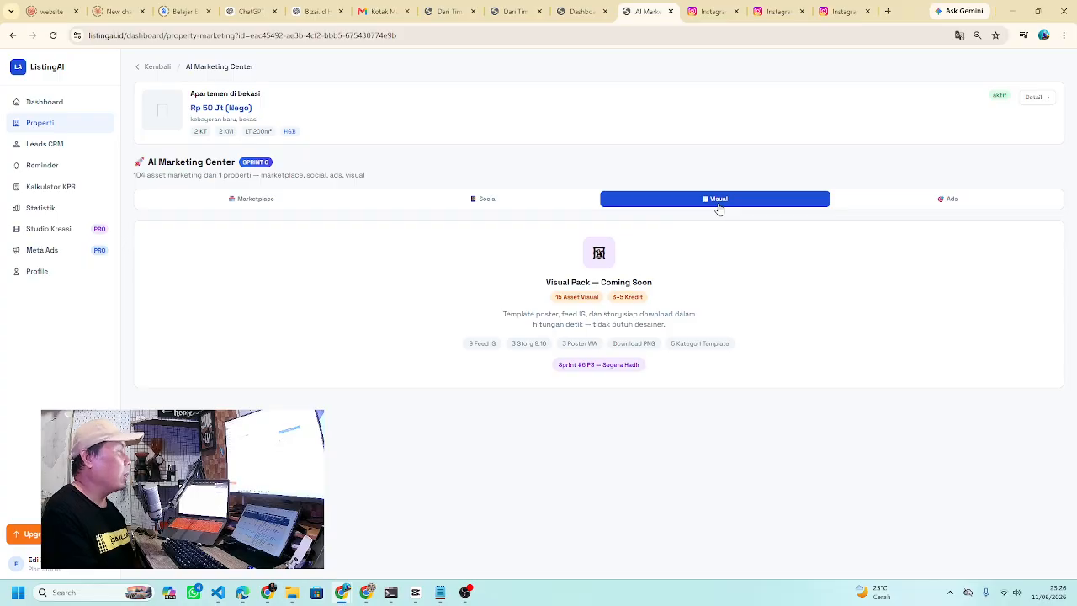
- Copy the OLX listing title and description from the Marketplace pack
left_click(340, 203)
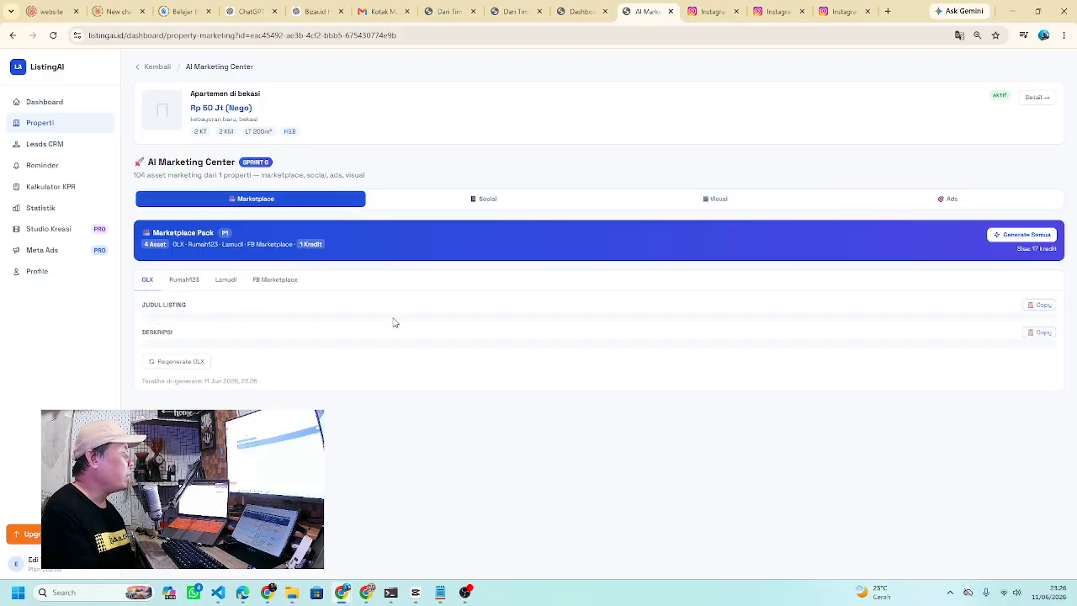
left_click(1040, 308)
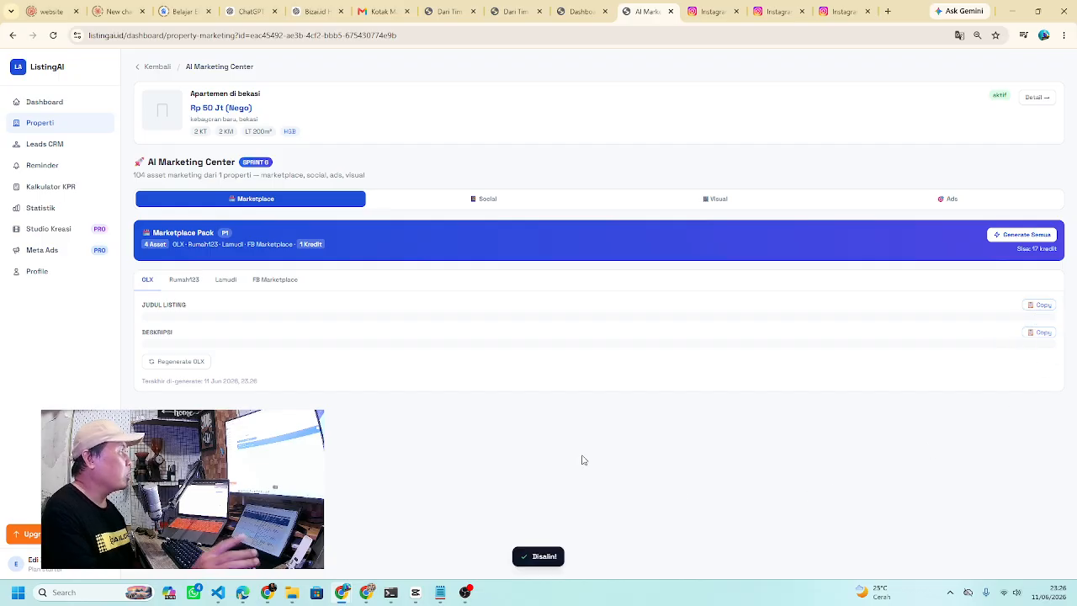
left_click(1043, 335)
- Review the Rumah123, Lamudi and FB Marketplace listing versions, then view the Social Media pack
left_click(176, 282)
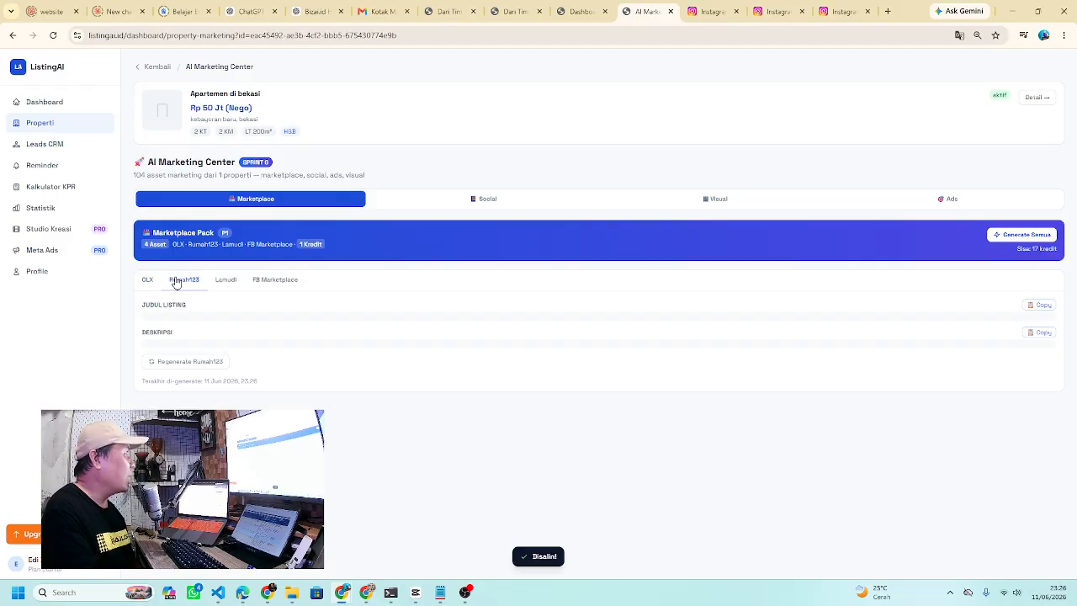
left_click(234, 281)
left_click(273, 283)
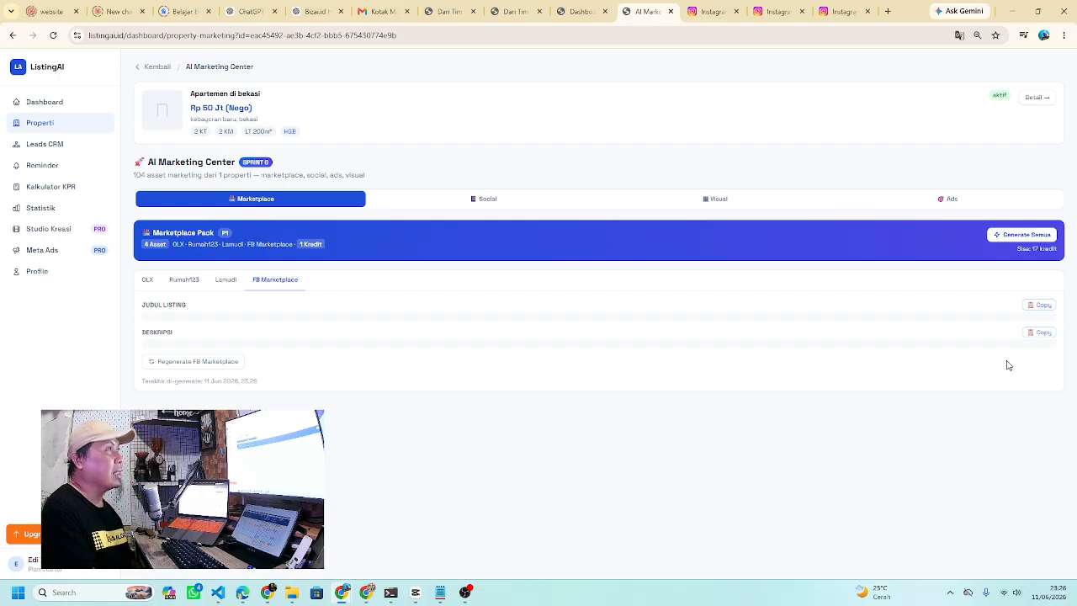
left_click(495, 205)
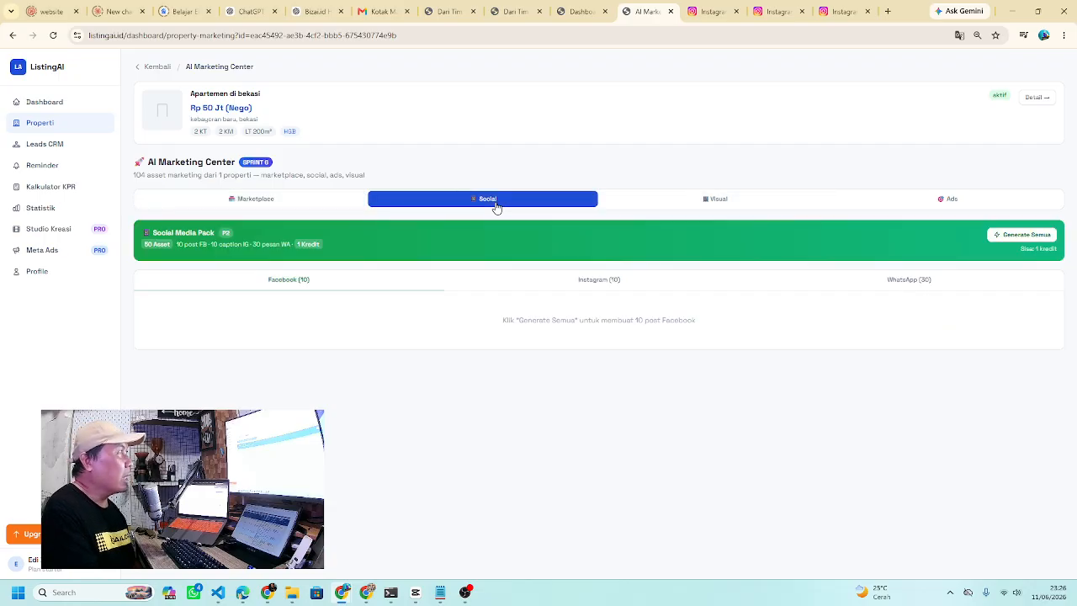
- Generate the Meta Ads pack: 10 hooks, 10 primary texts, 10 headlines and 6 CTAs
left_click(710, 207)
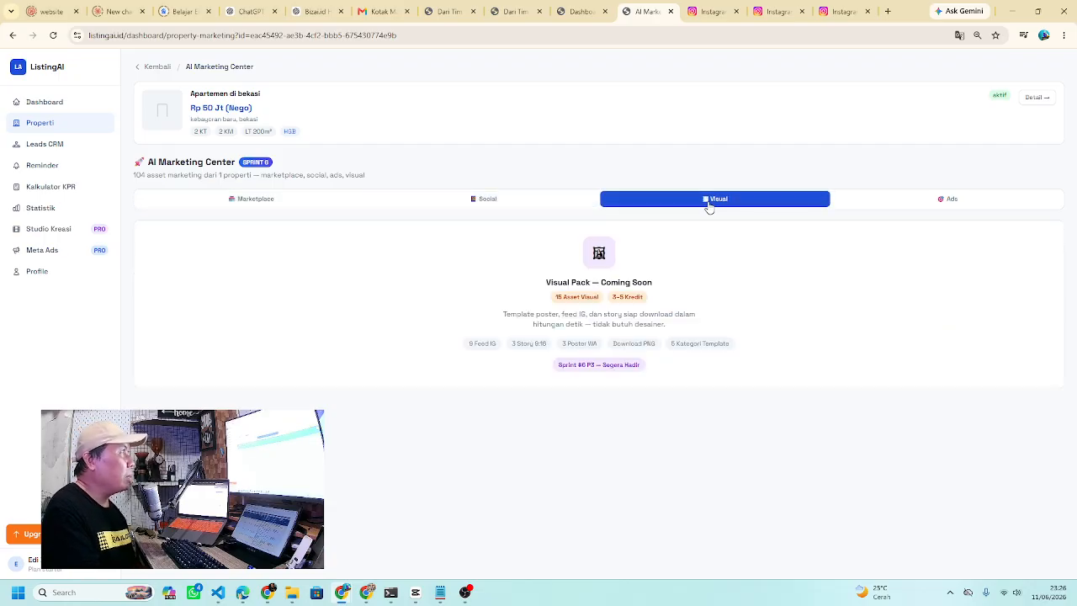
left_click(943, 202)
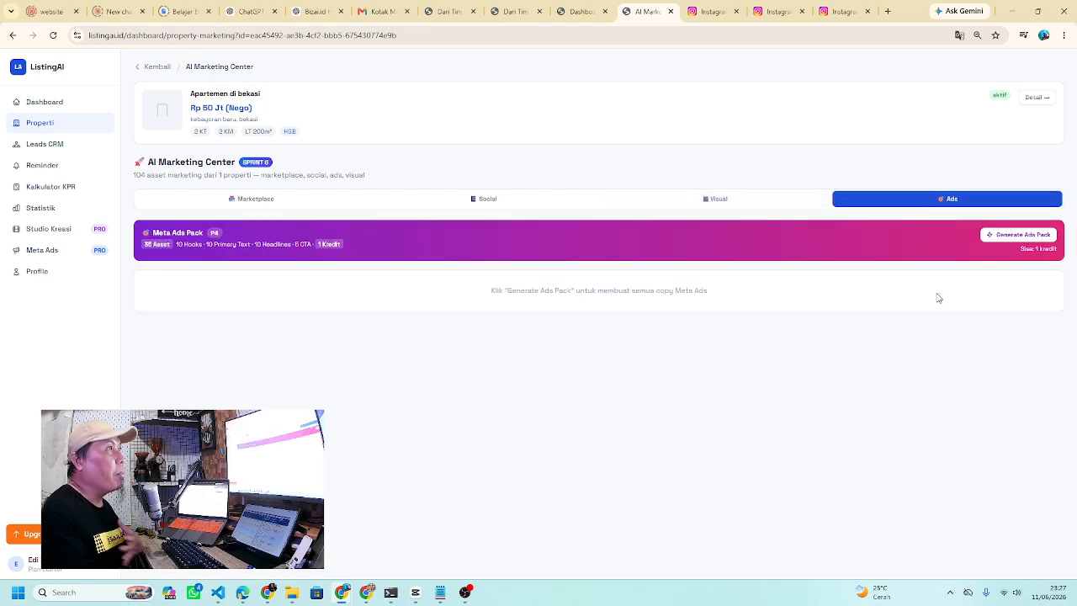
left_click(1000, 236)
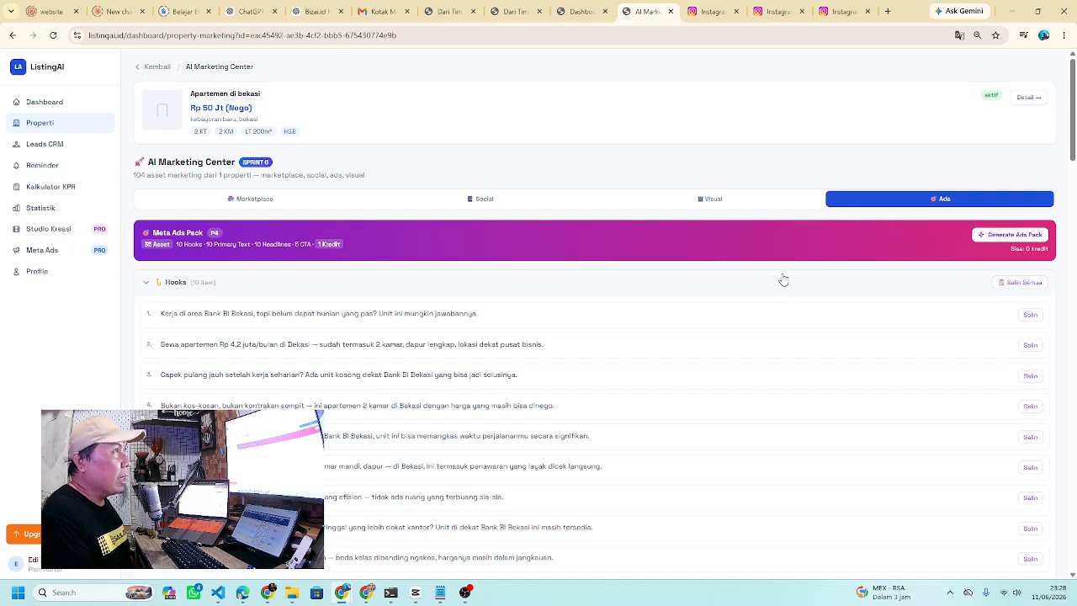
scroll(783, 281, "down", 2)
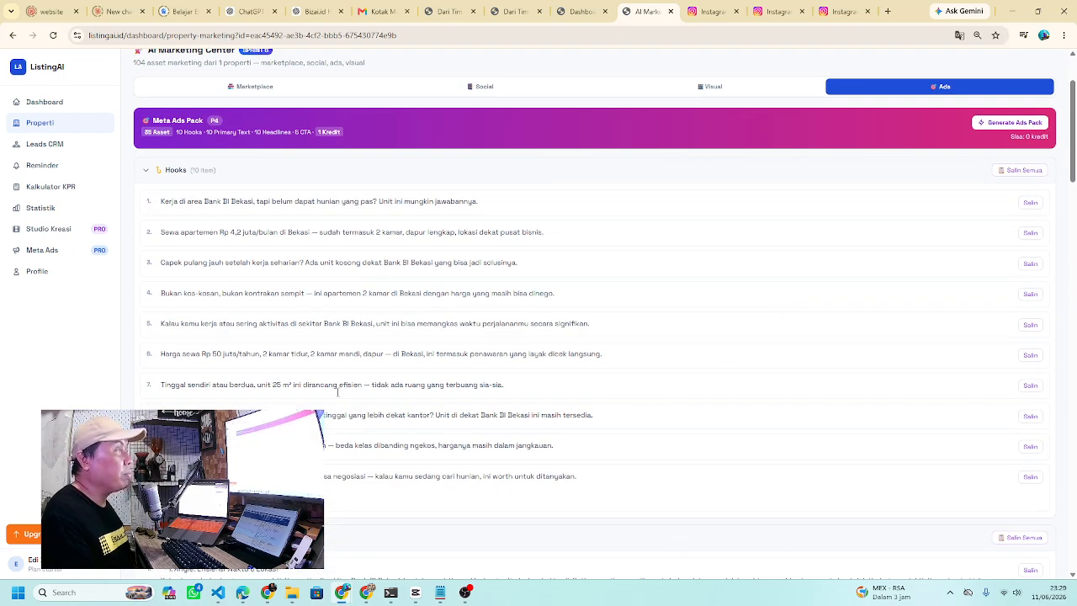
scroll(380, 322, "down", 4)
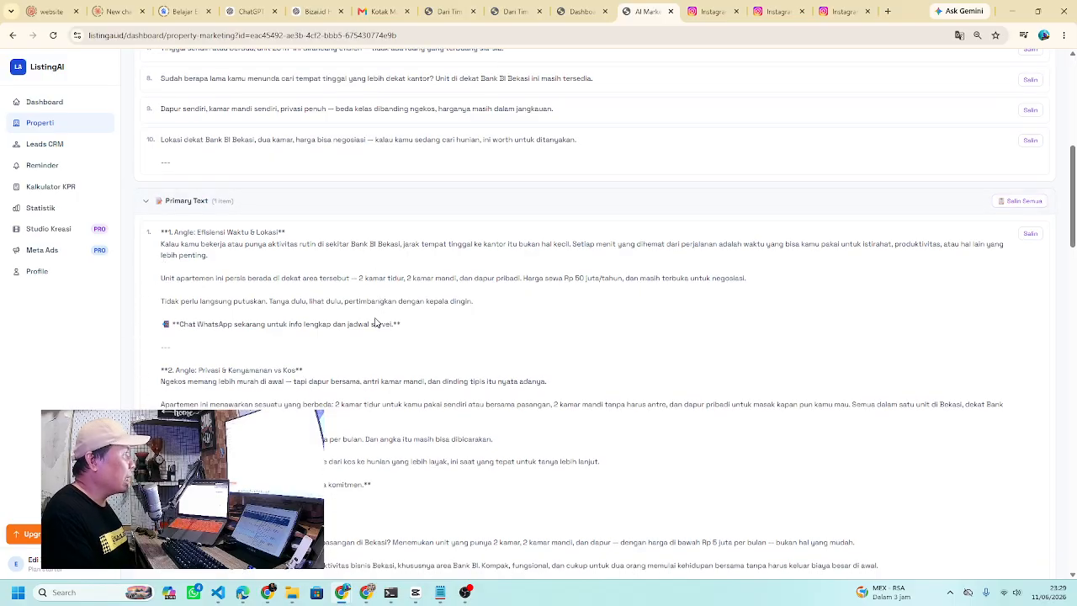
scroll(376, 323, "down", 6)
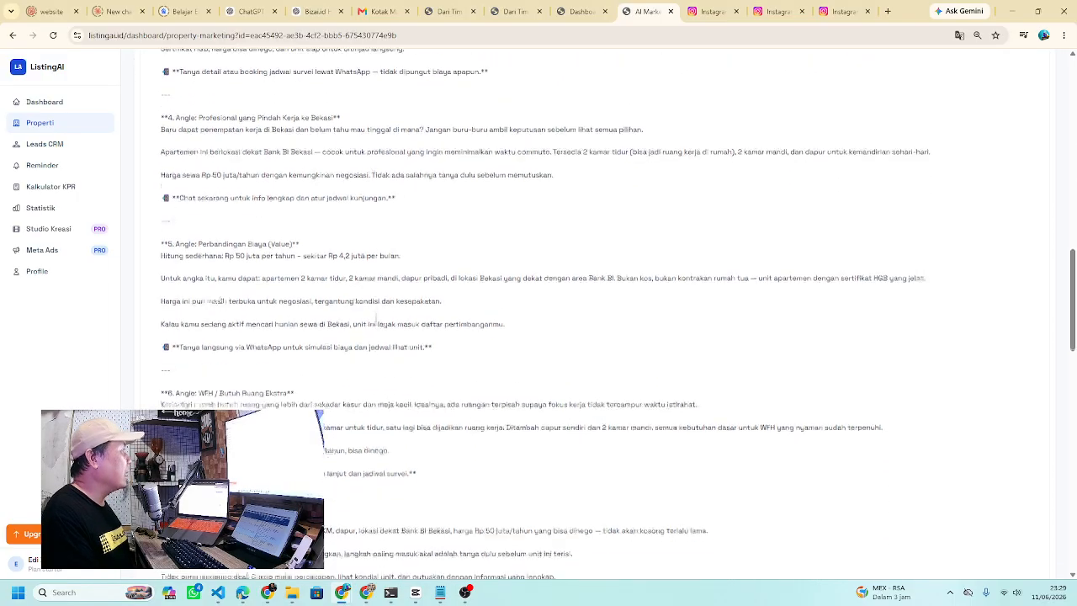
scroll(376, 323, "down", 4)
scroll(376, 323, "down", 2)
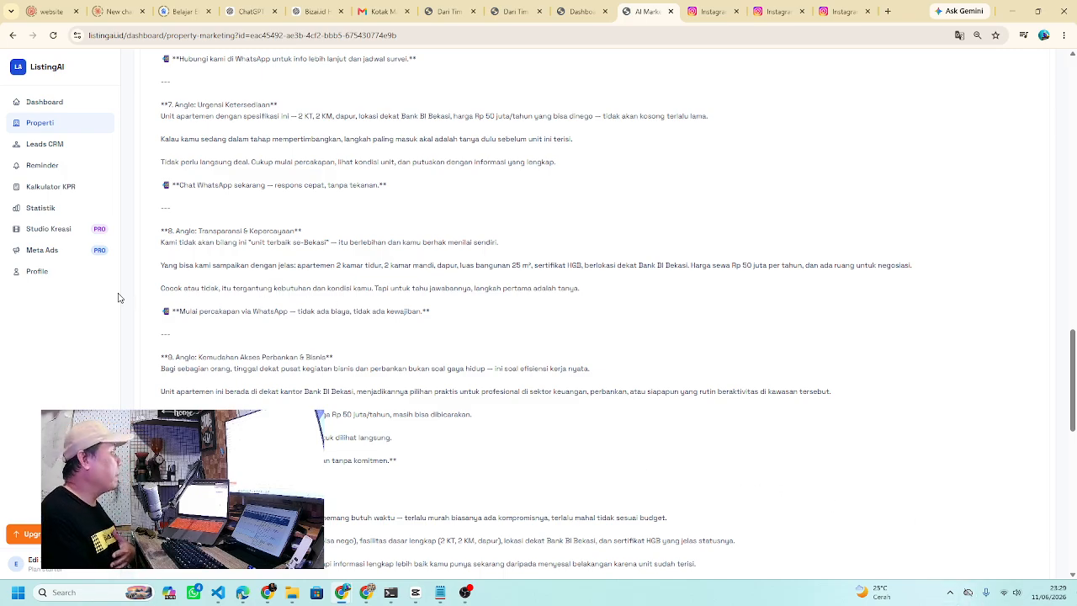
- Go from the Meta Ads section back to the main ListingAI Dashboard
left_click(43, 258)
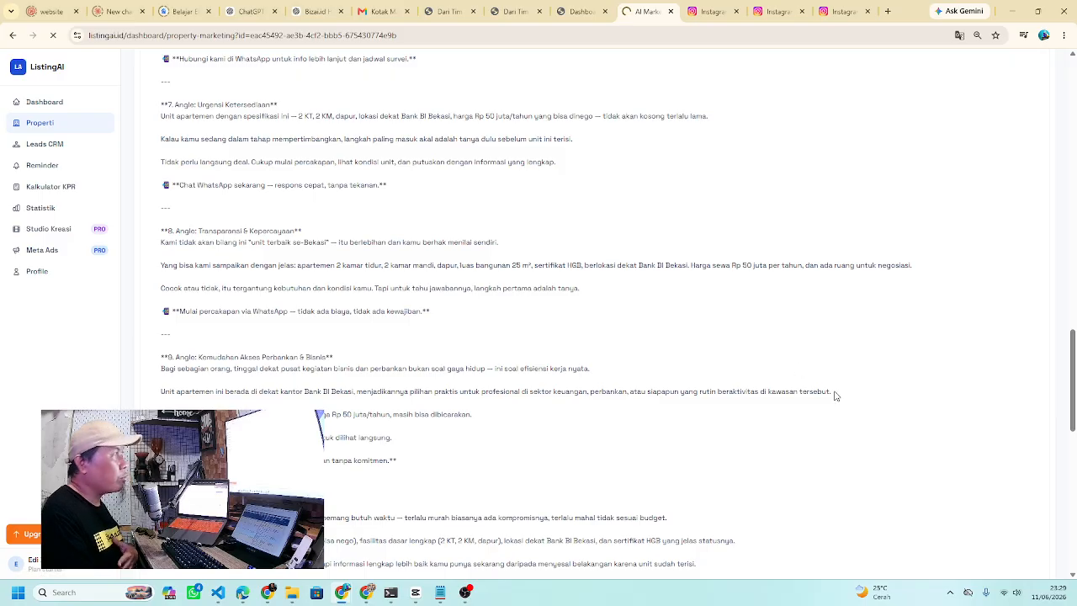
scroll(883, 412, "down", 1)
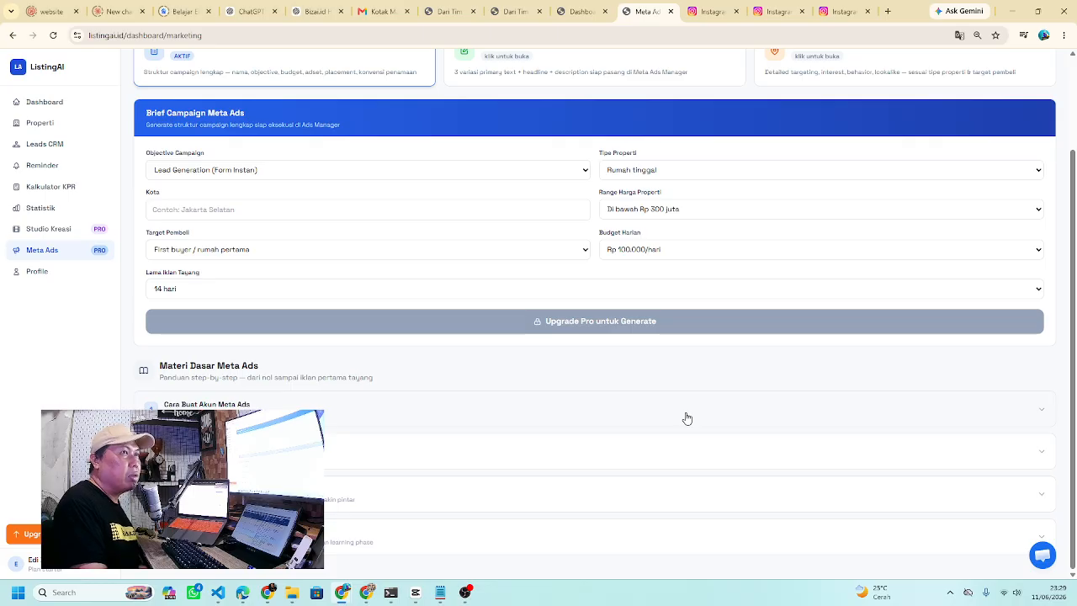
left_click(44, 102)
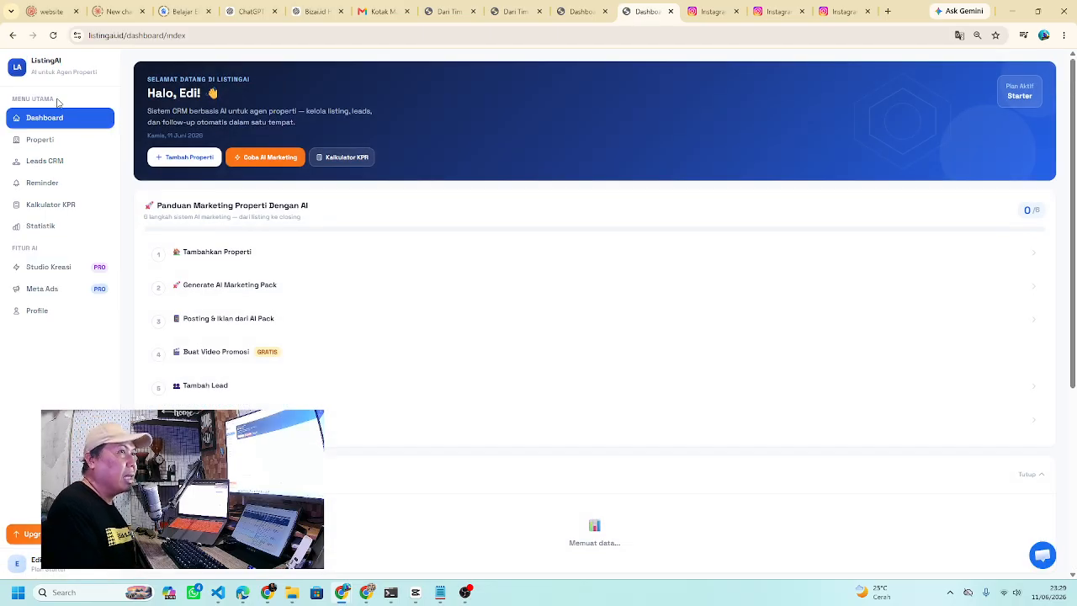